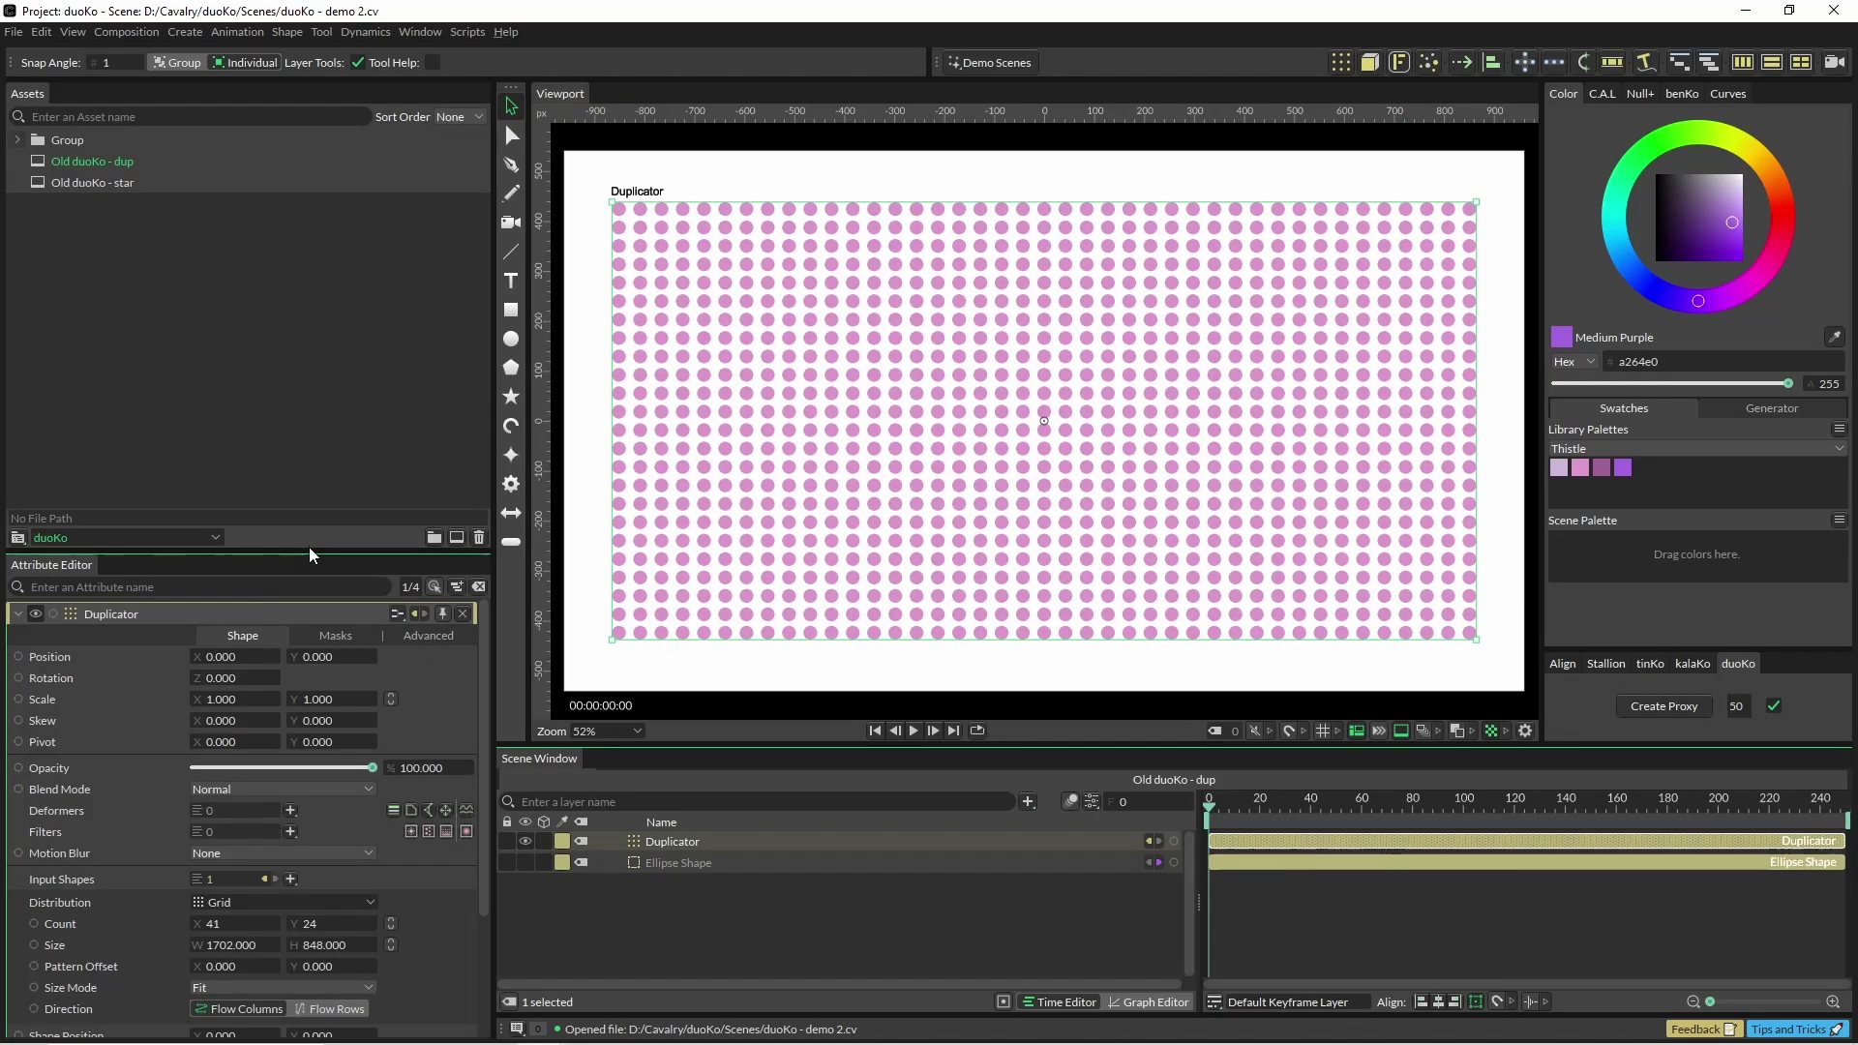
Drag the splitter above the Attribute Editor upward so more Duplicator settings fit
left_click_drag(310, 547, 310, 273)
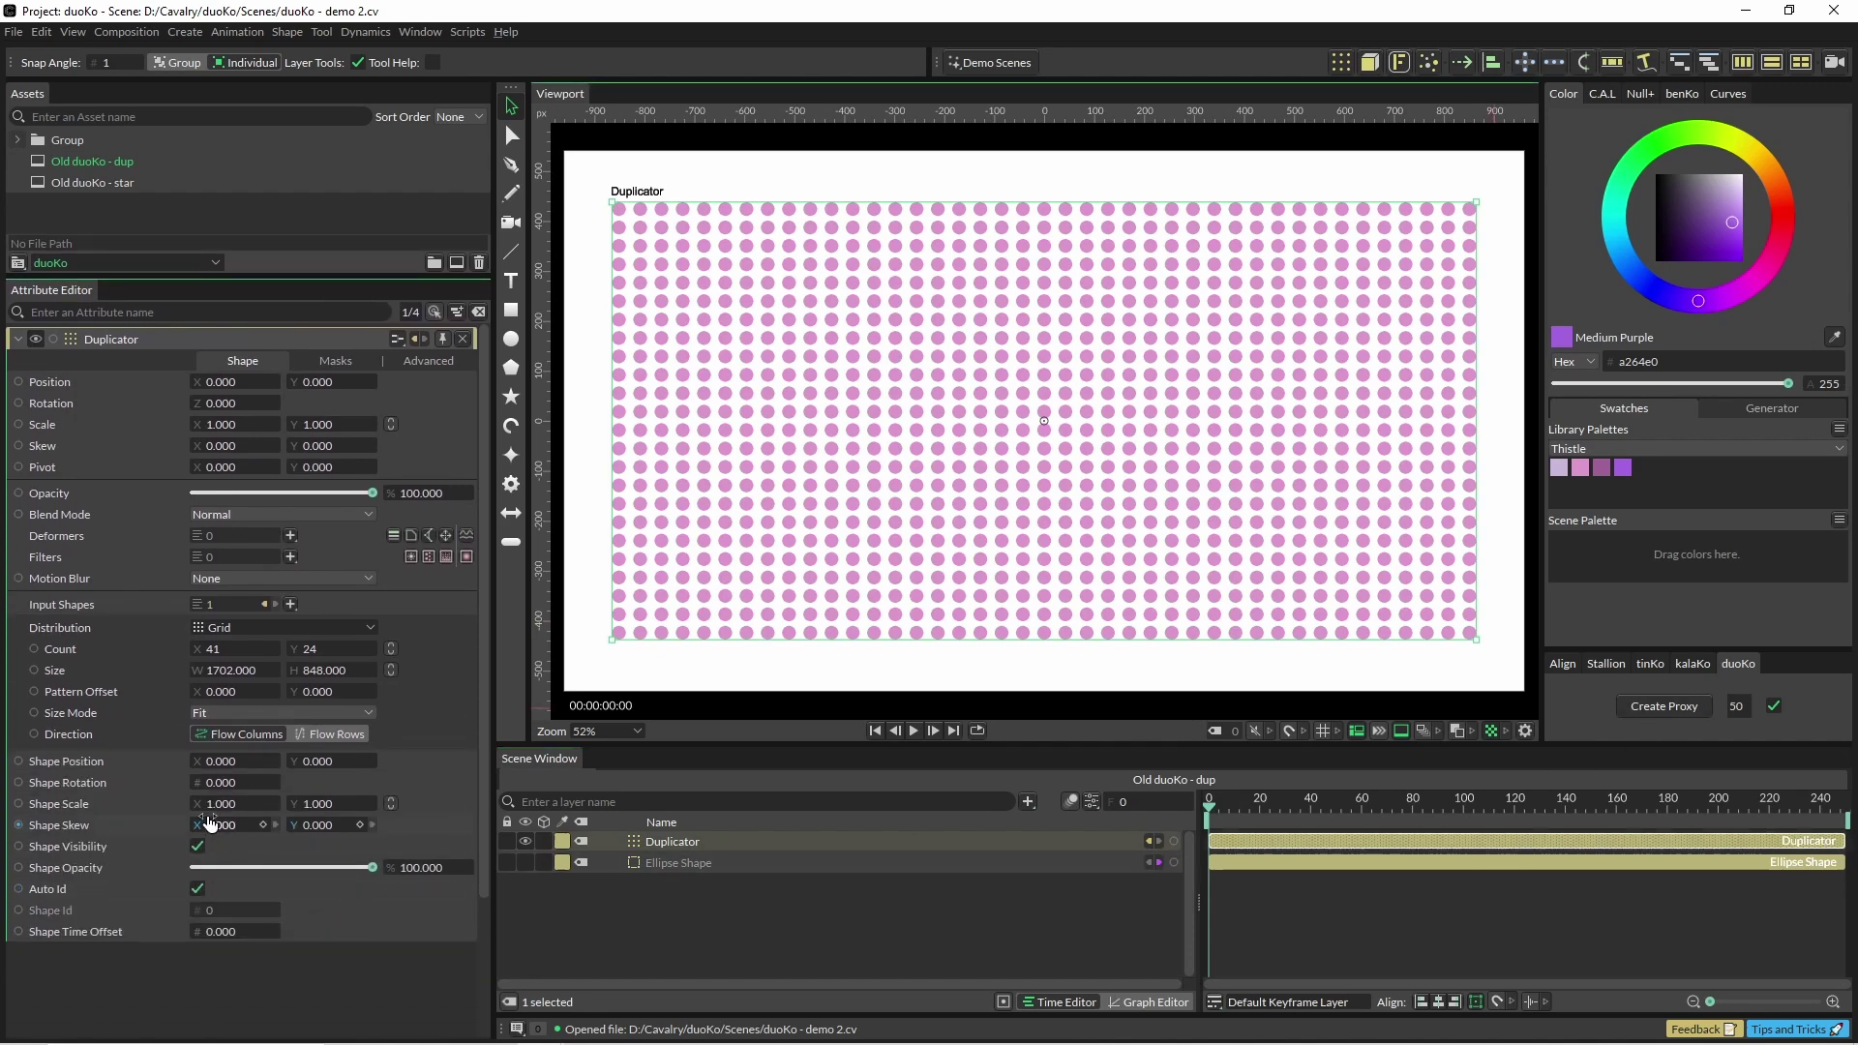
Create a duoKo proxy with value 30 for the Duplicator's Count attribute
left_click(126, 646)
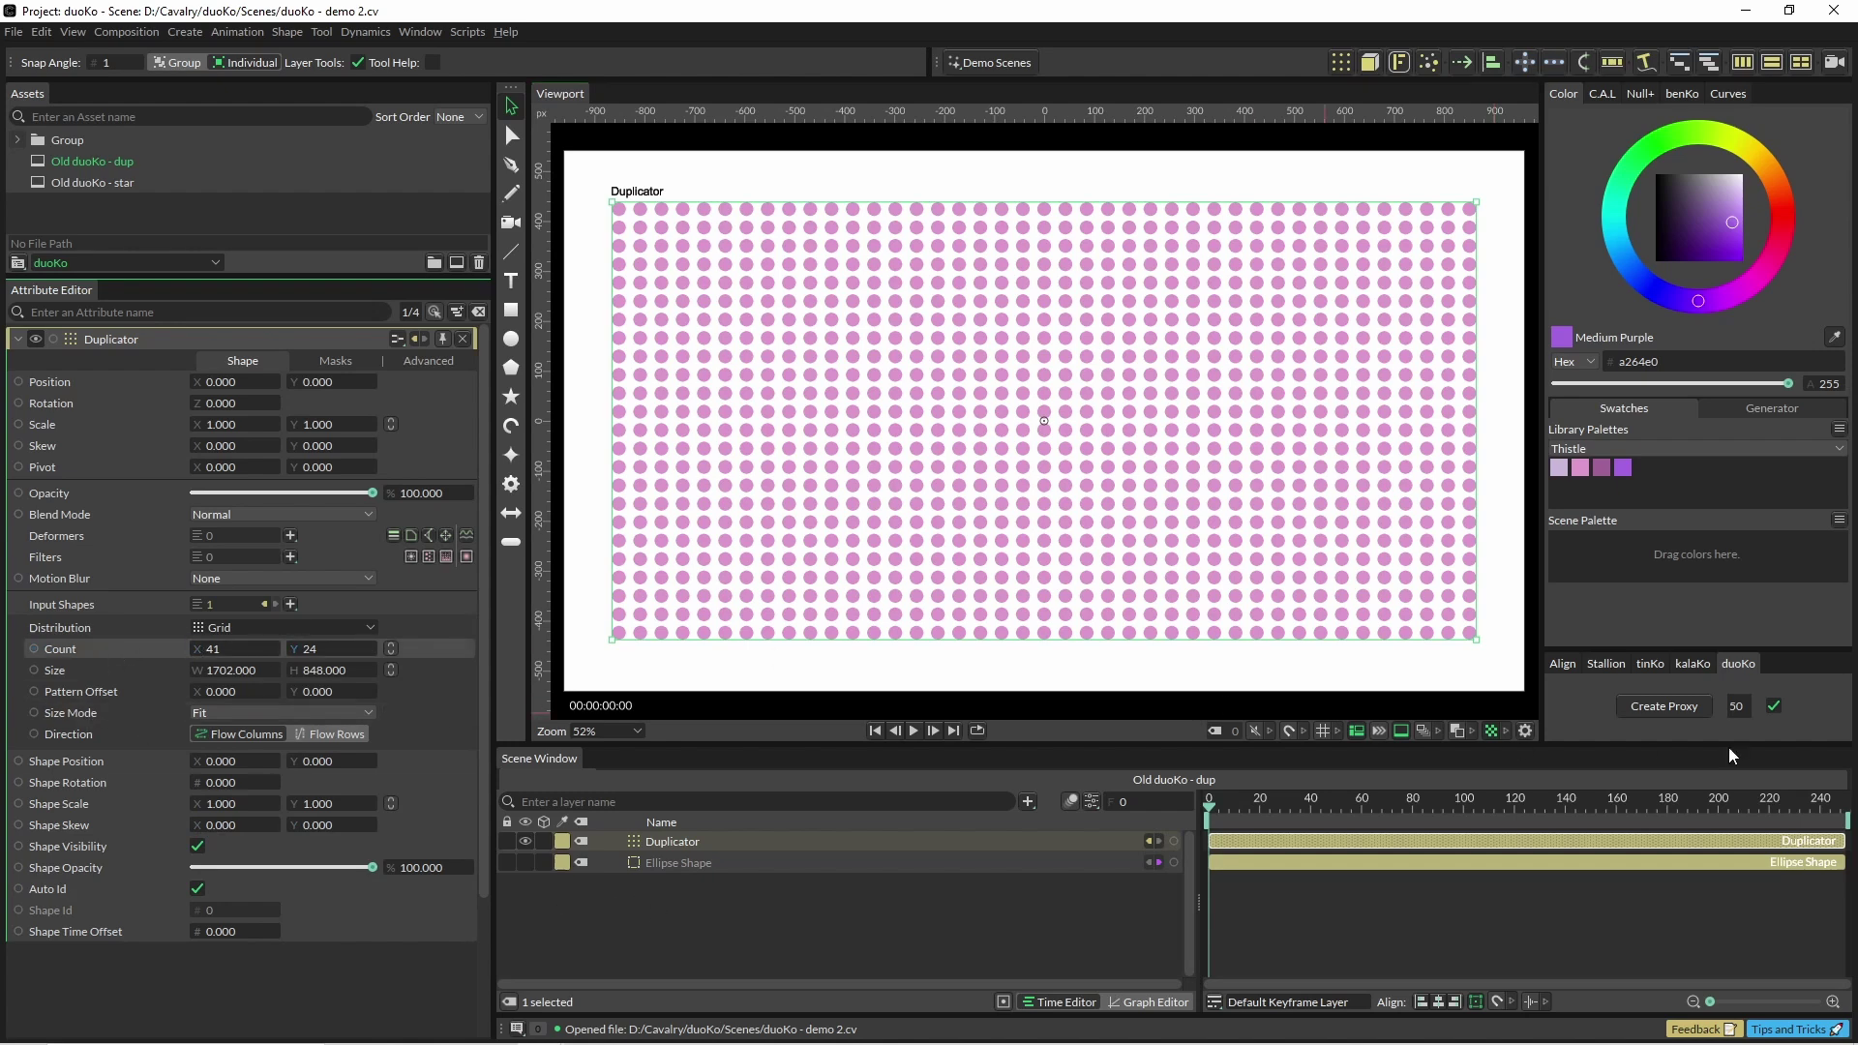
left_click(1734, 717)
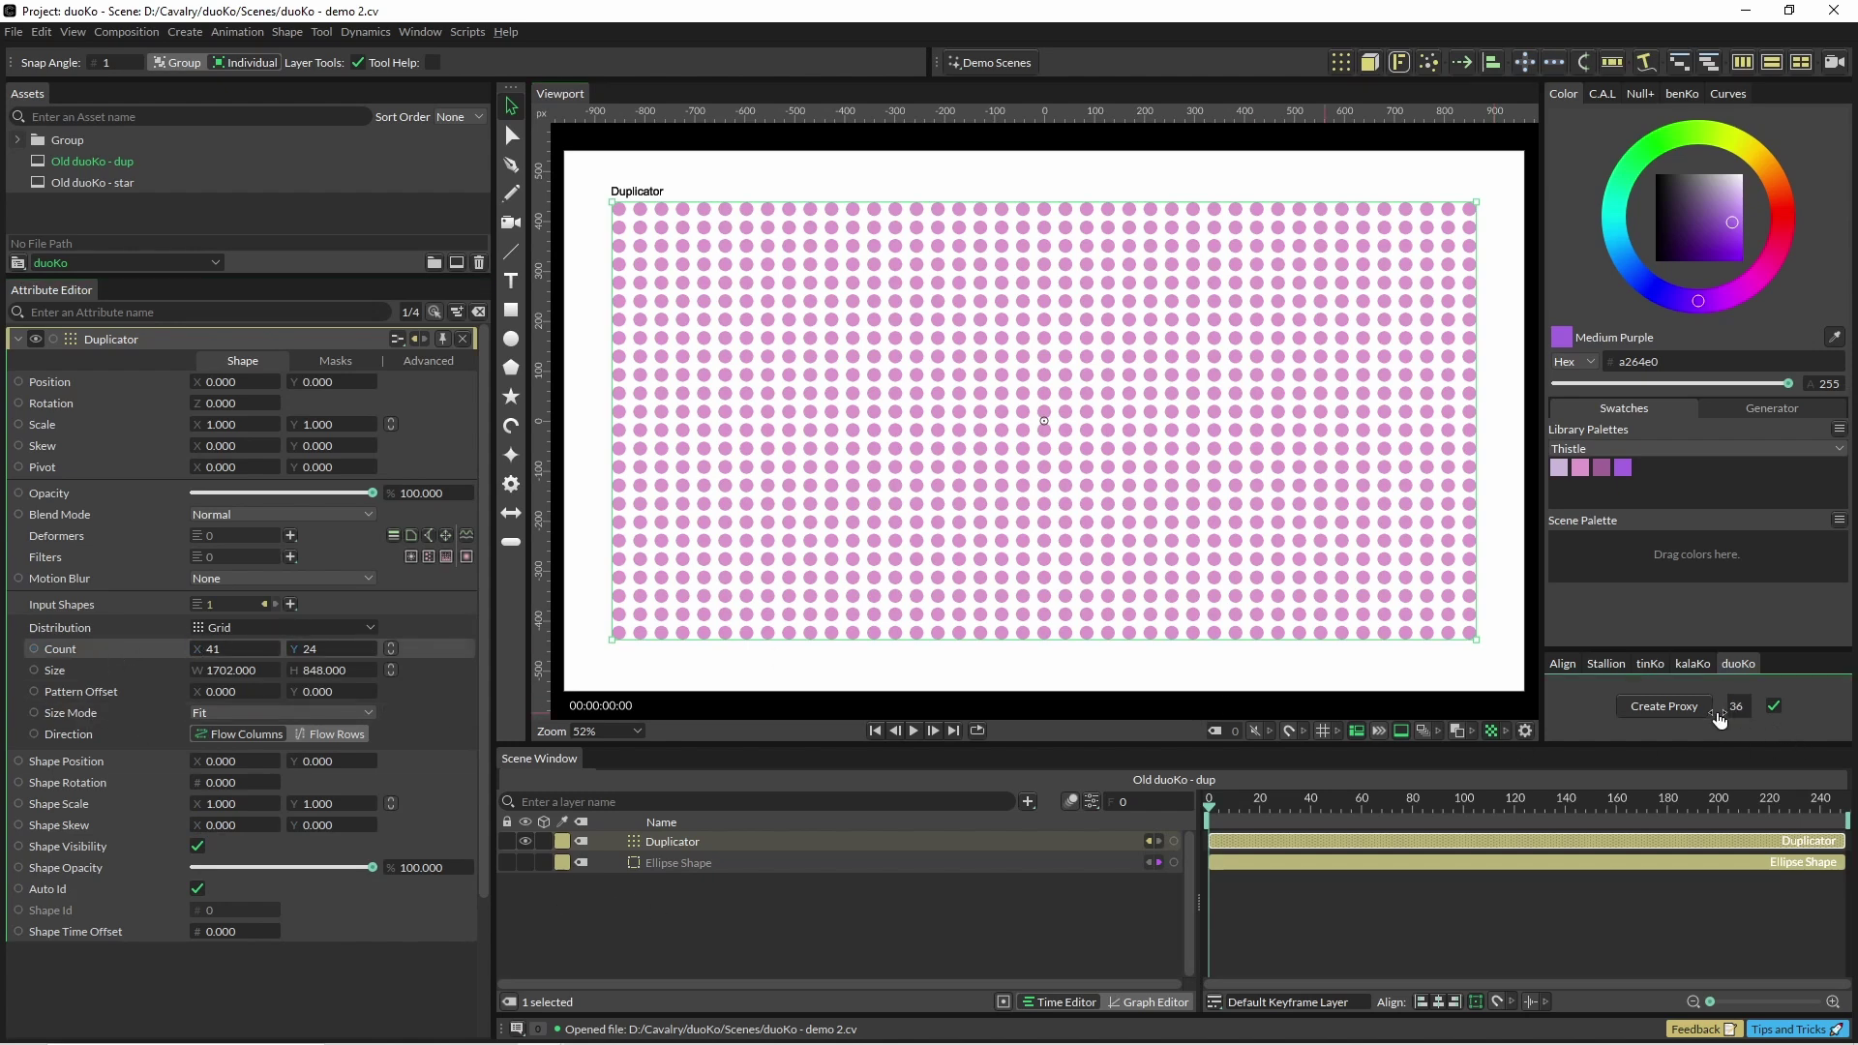
left_click_drag(1718, 717, 1712, 721)
left_click(1668, 708)
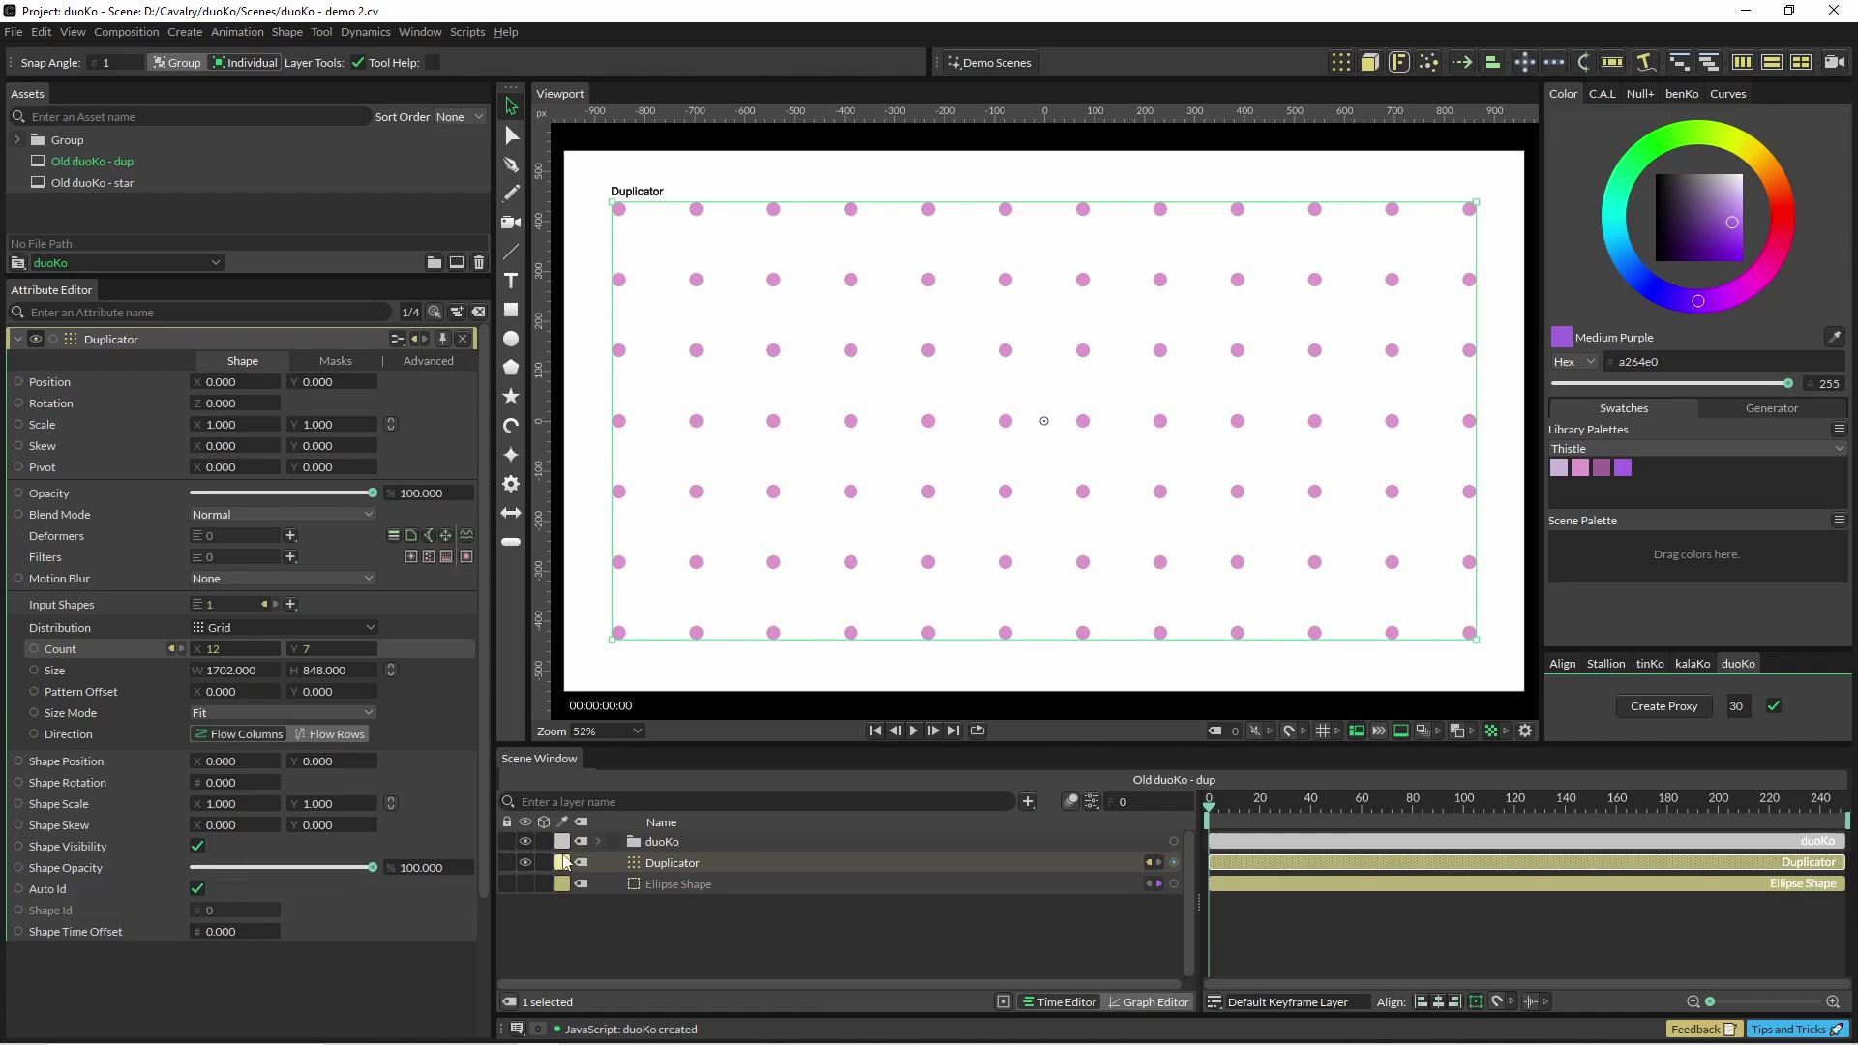
Inspect the Duplicator_count layer and toggle the grid between 12×7 and 41×24, ending on full
left_click(598, 841)
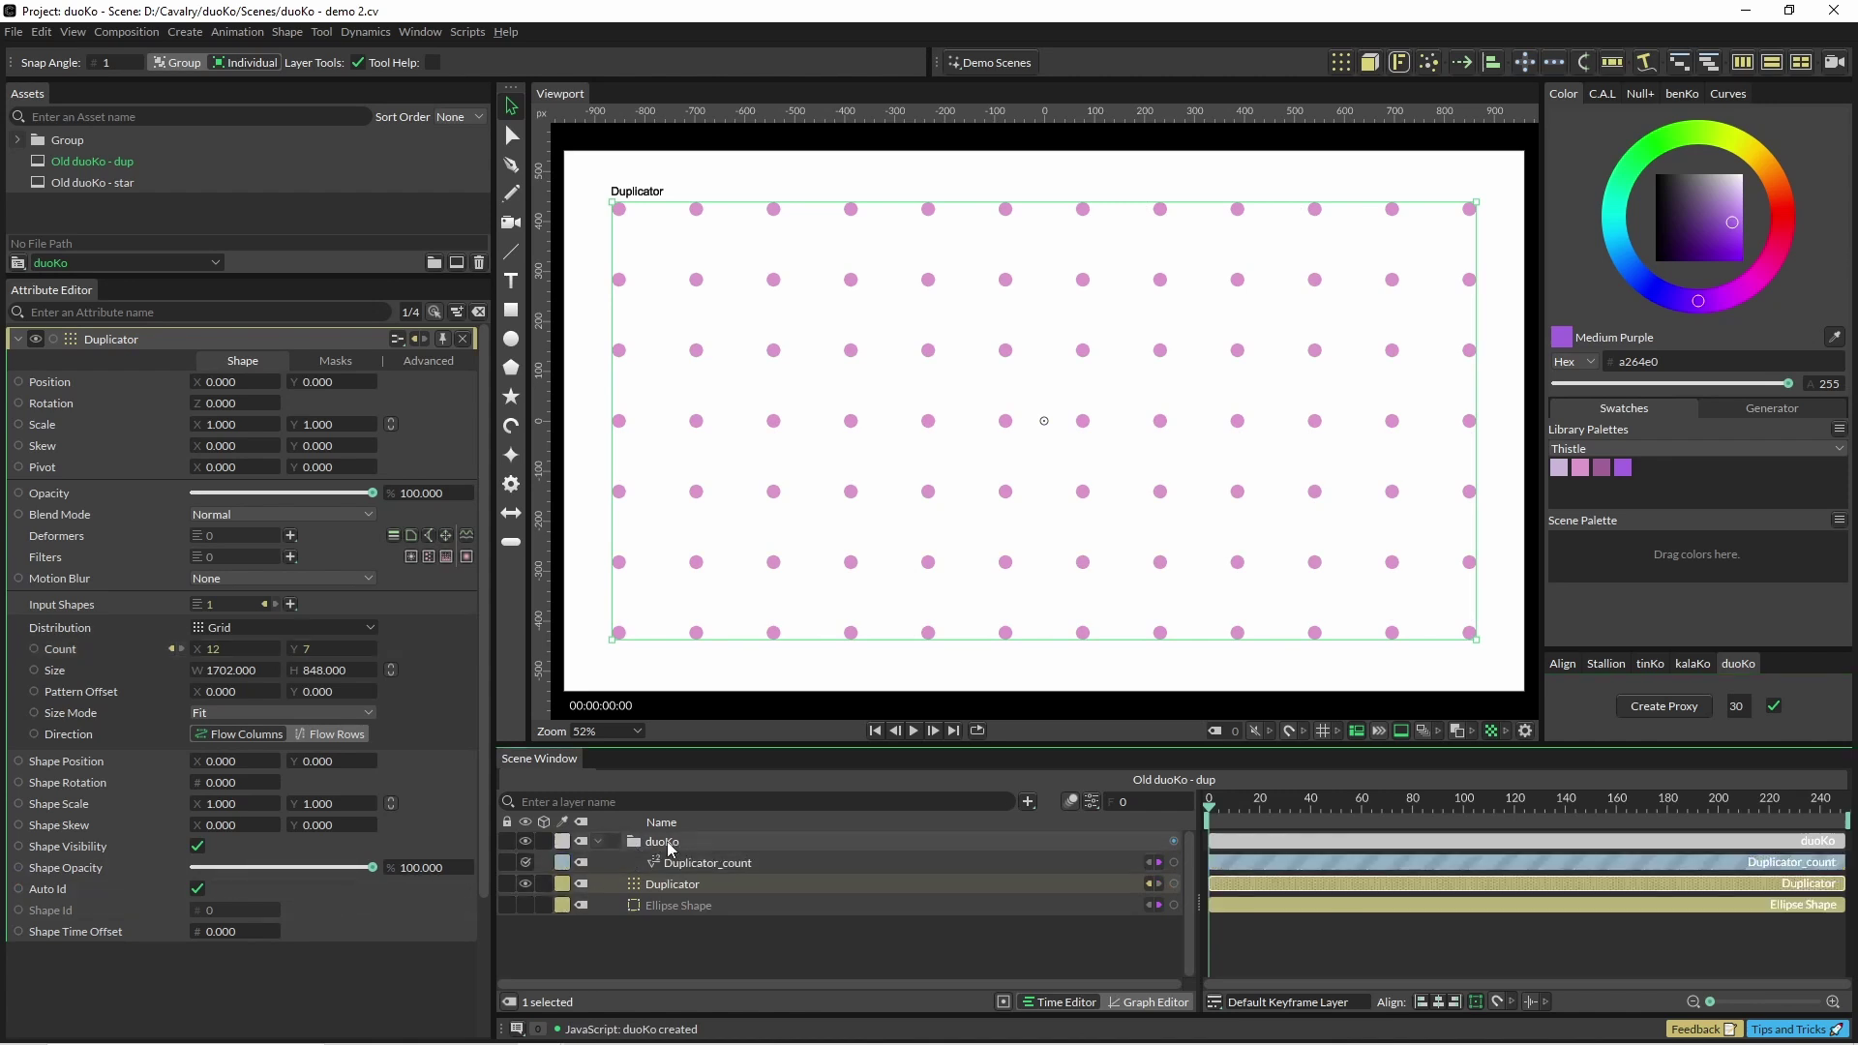
left_click(702, 863)
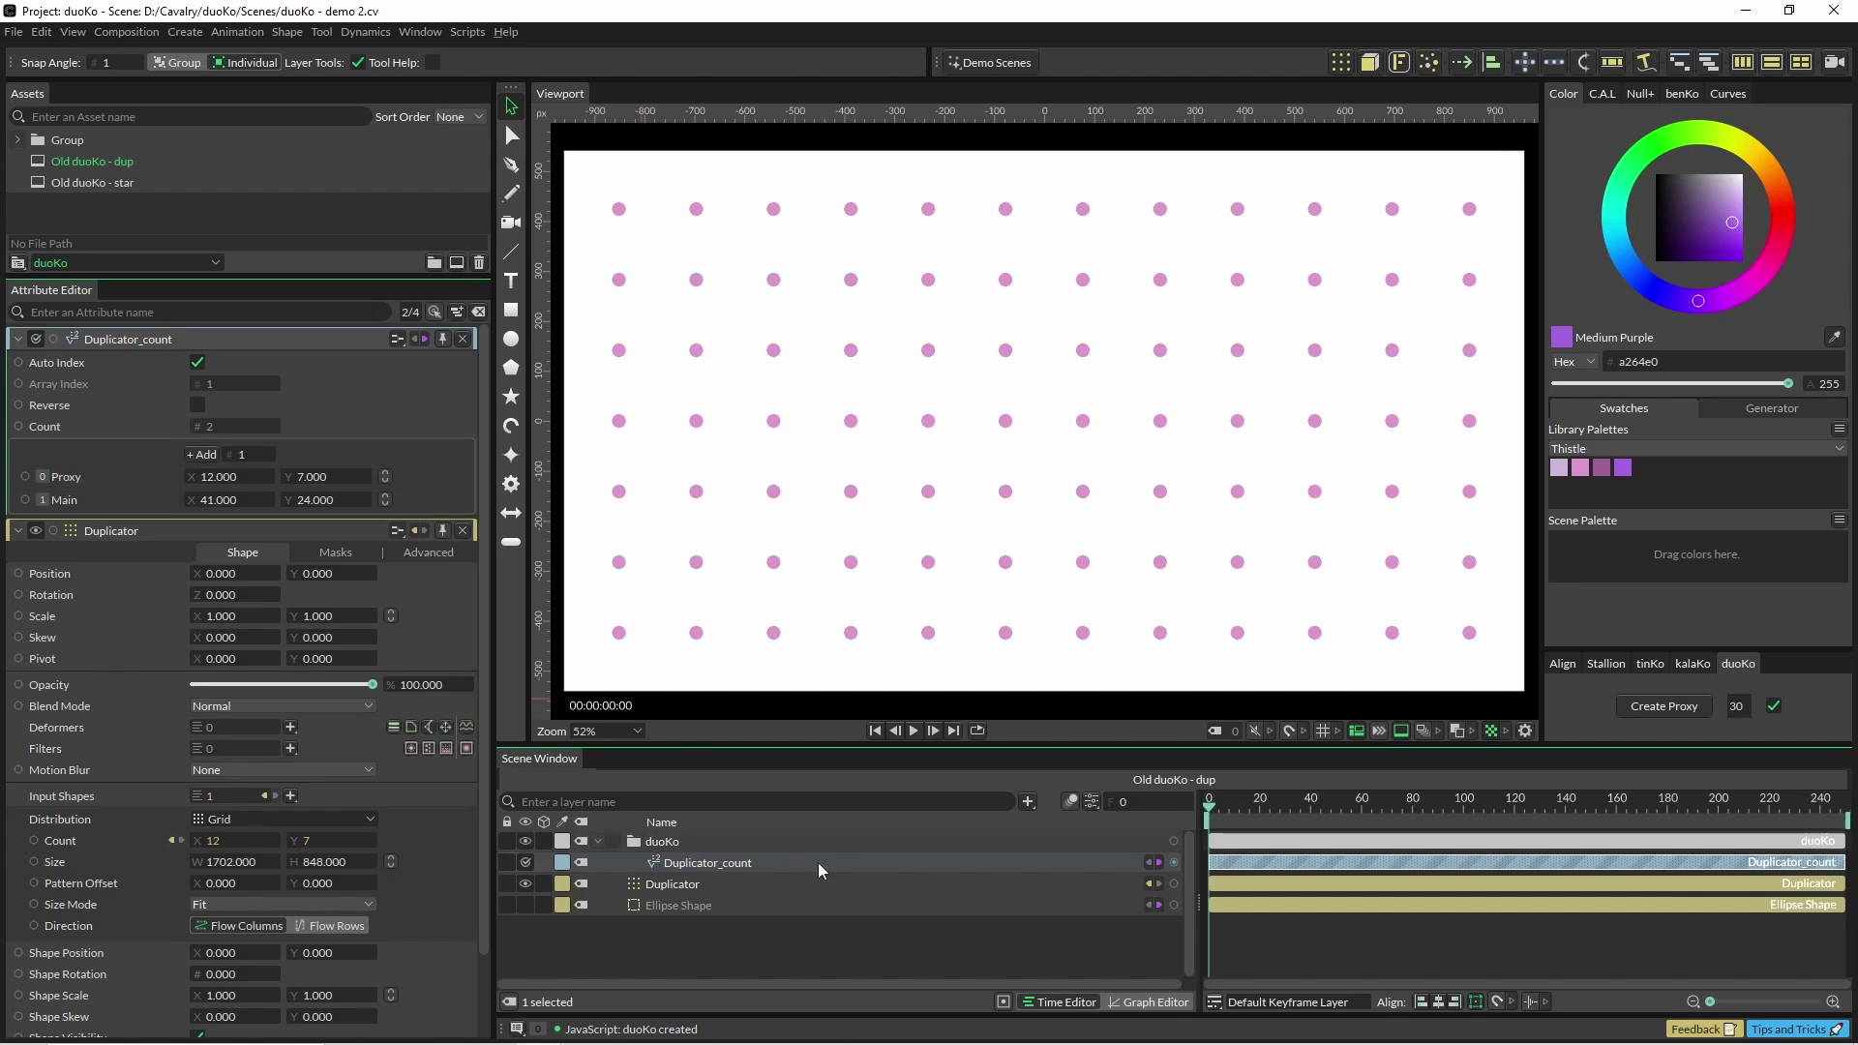
left_click(1775, 705)
left_click(1775, 706)
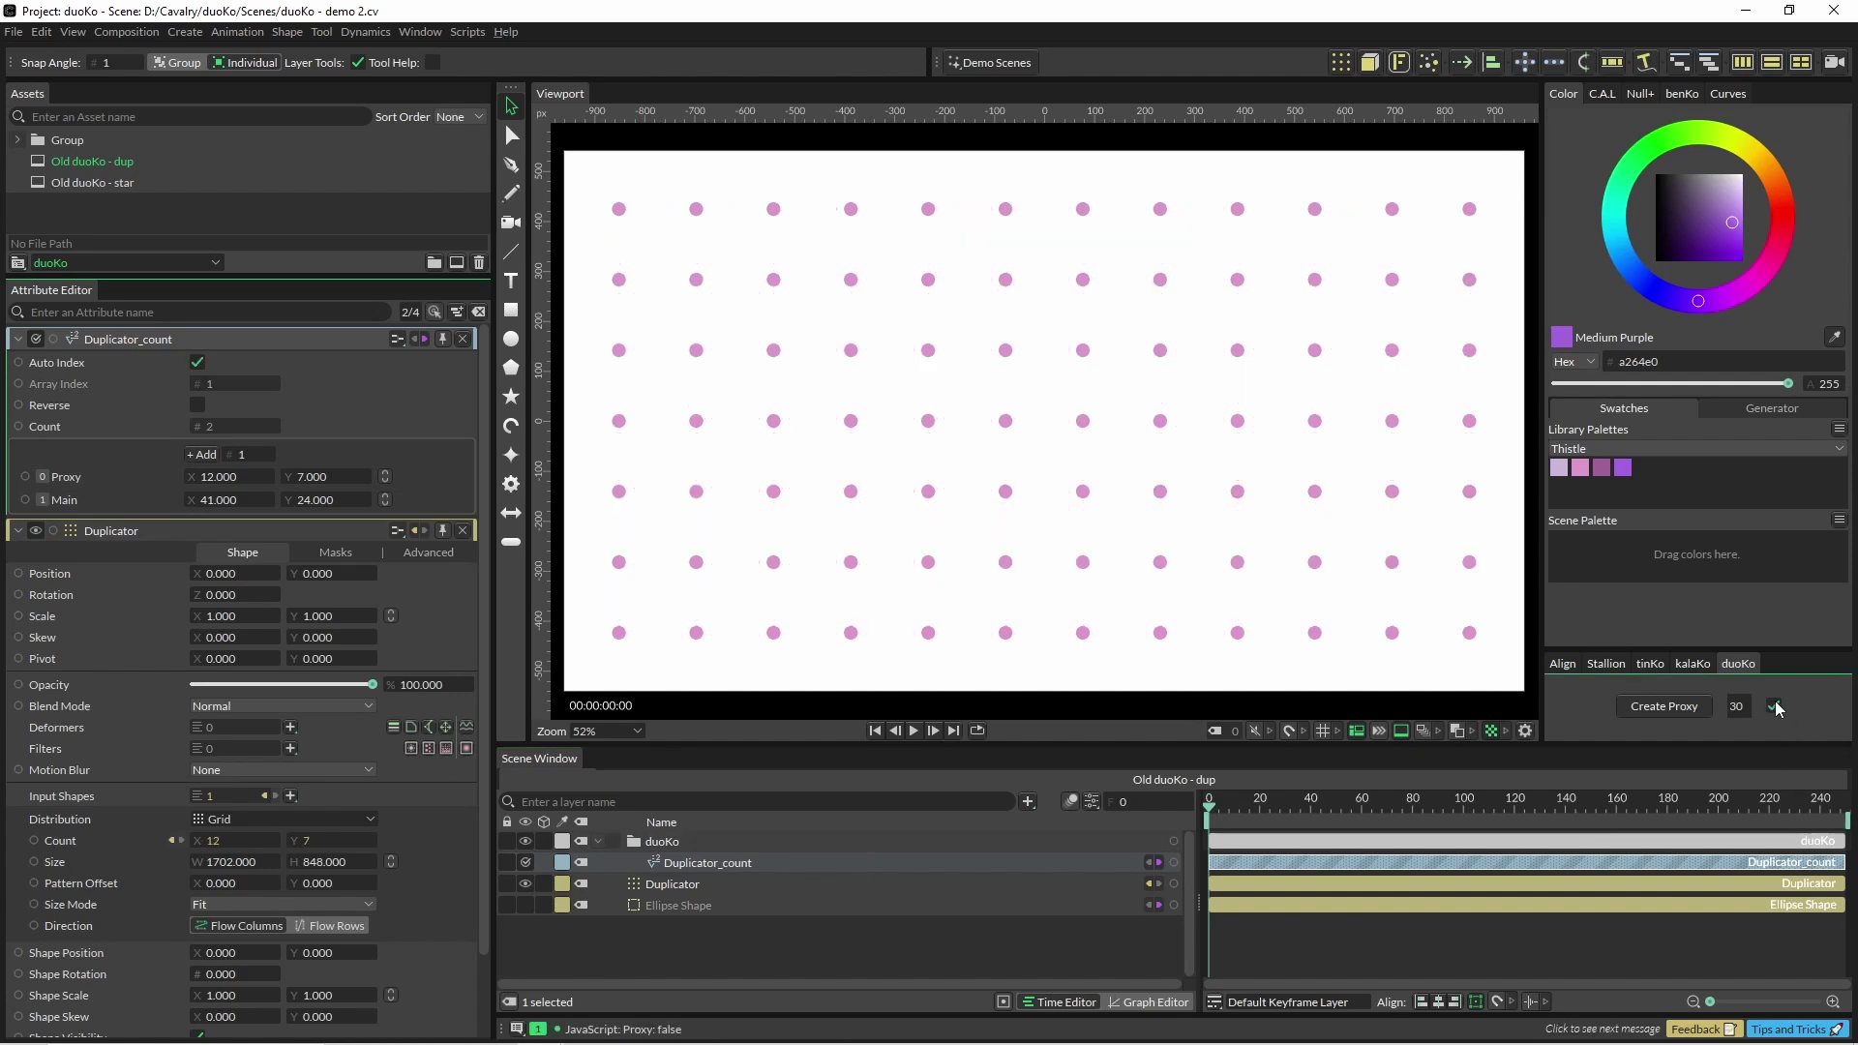
left_click(1774, 706)
left_click(1775, 703)
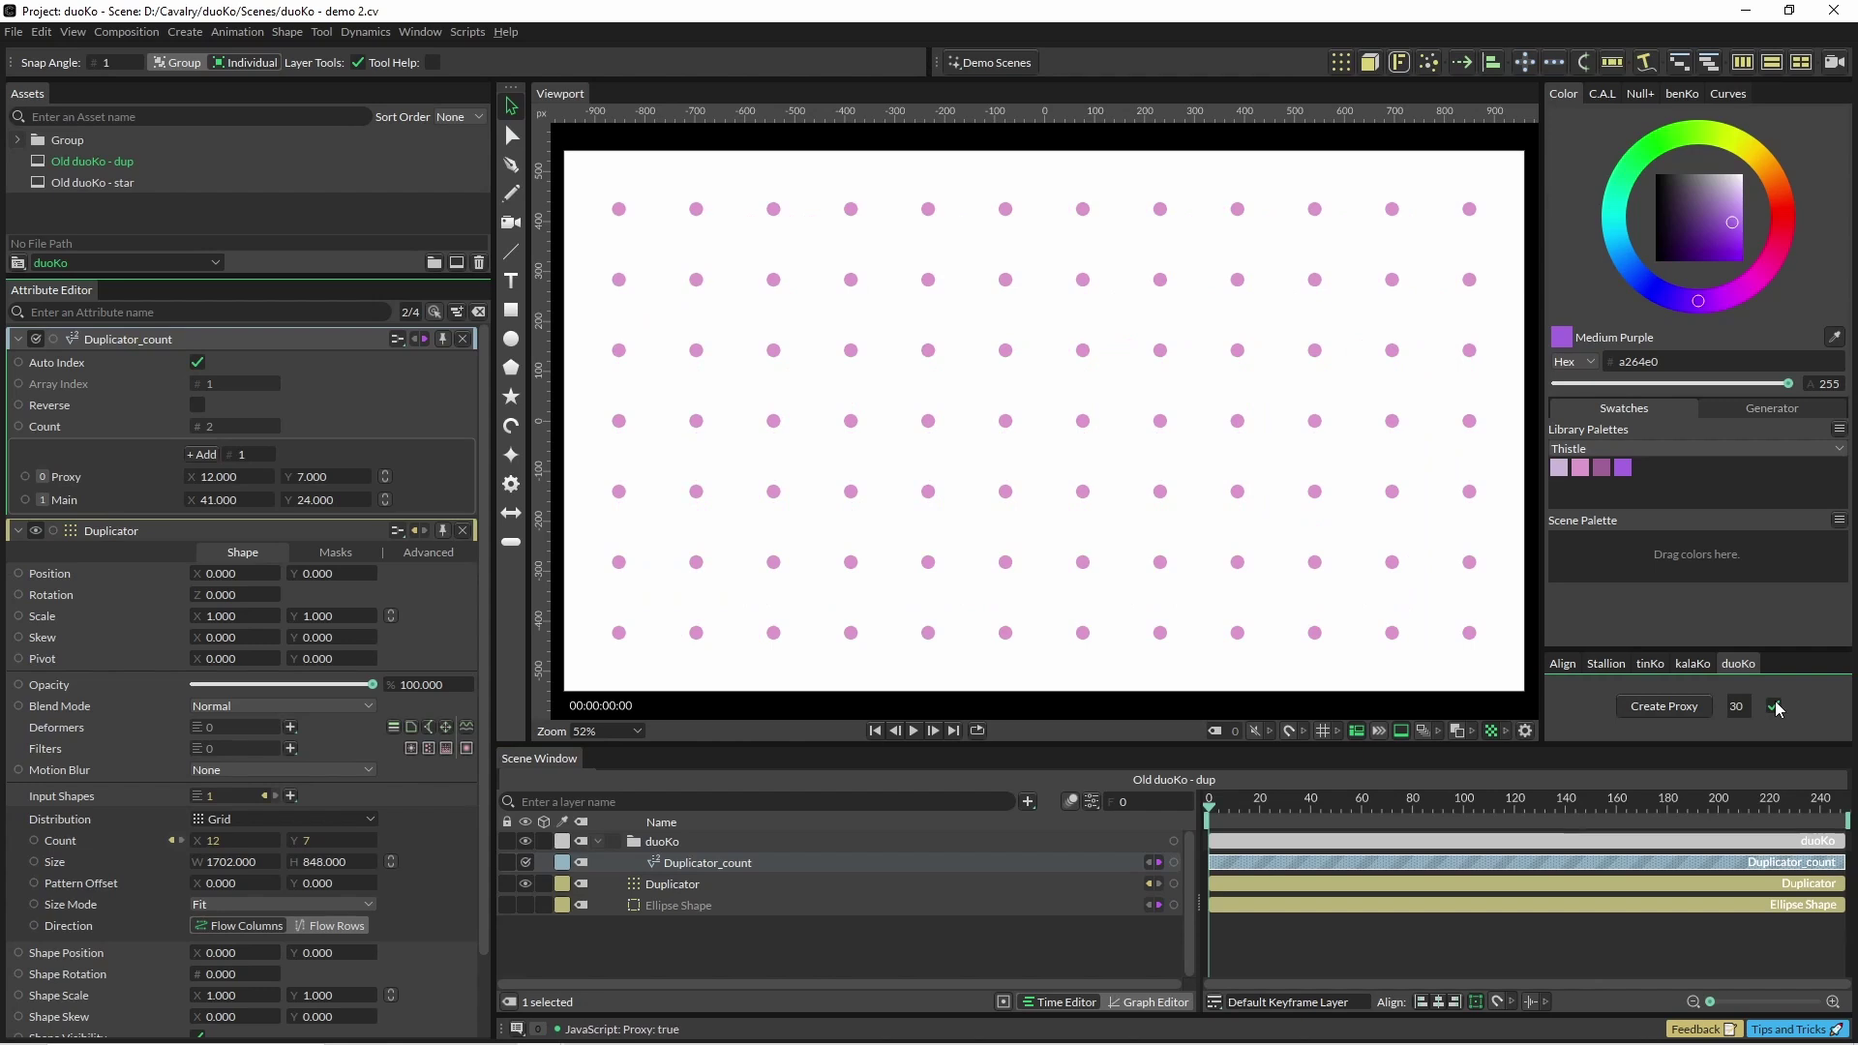
left_click(1775, 703)
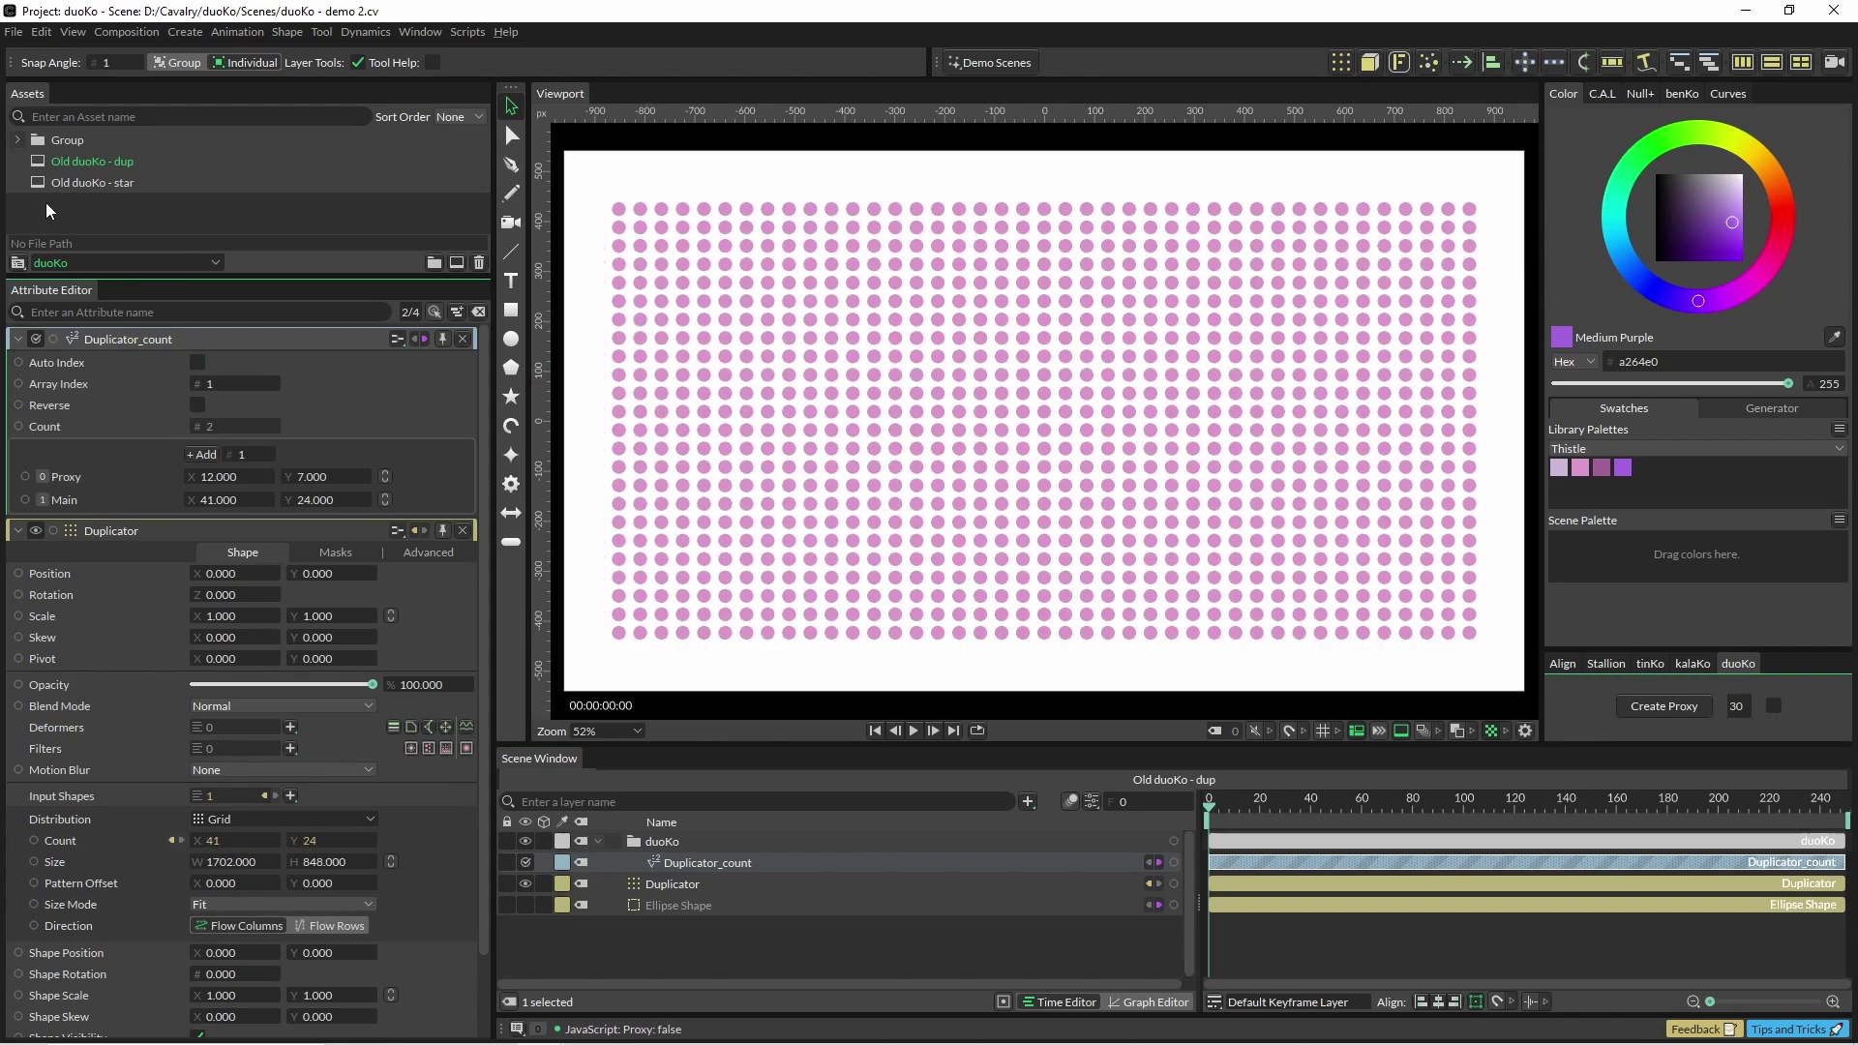
In the Old duoKo - star composition, create a duoKo proxy for the Star Shape's Sides
double_click(131, 180)
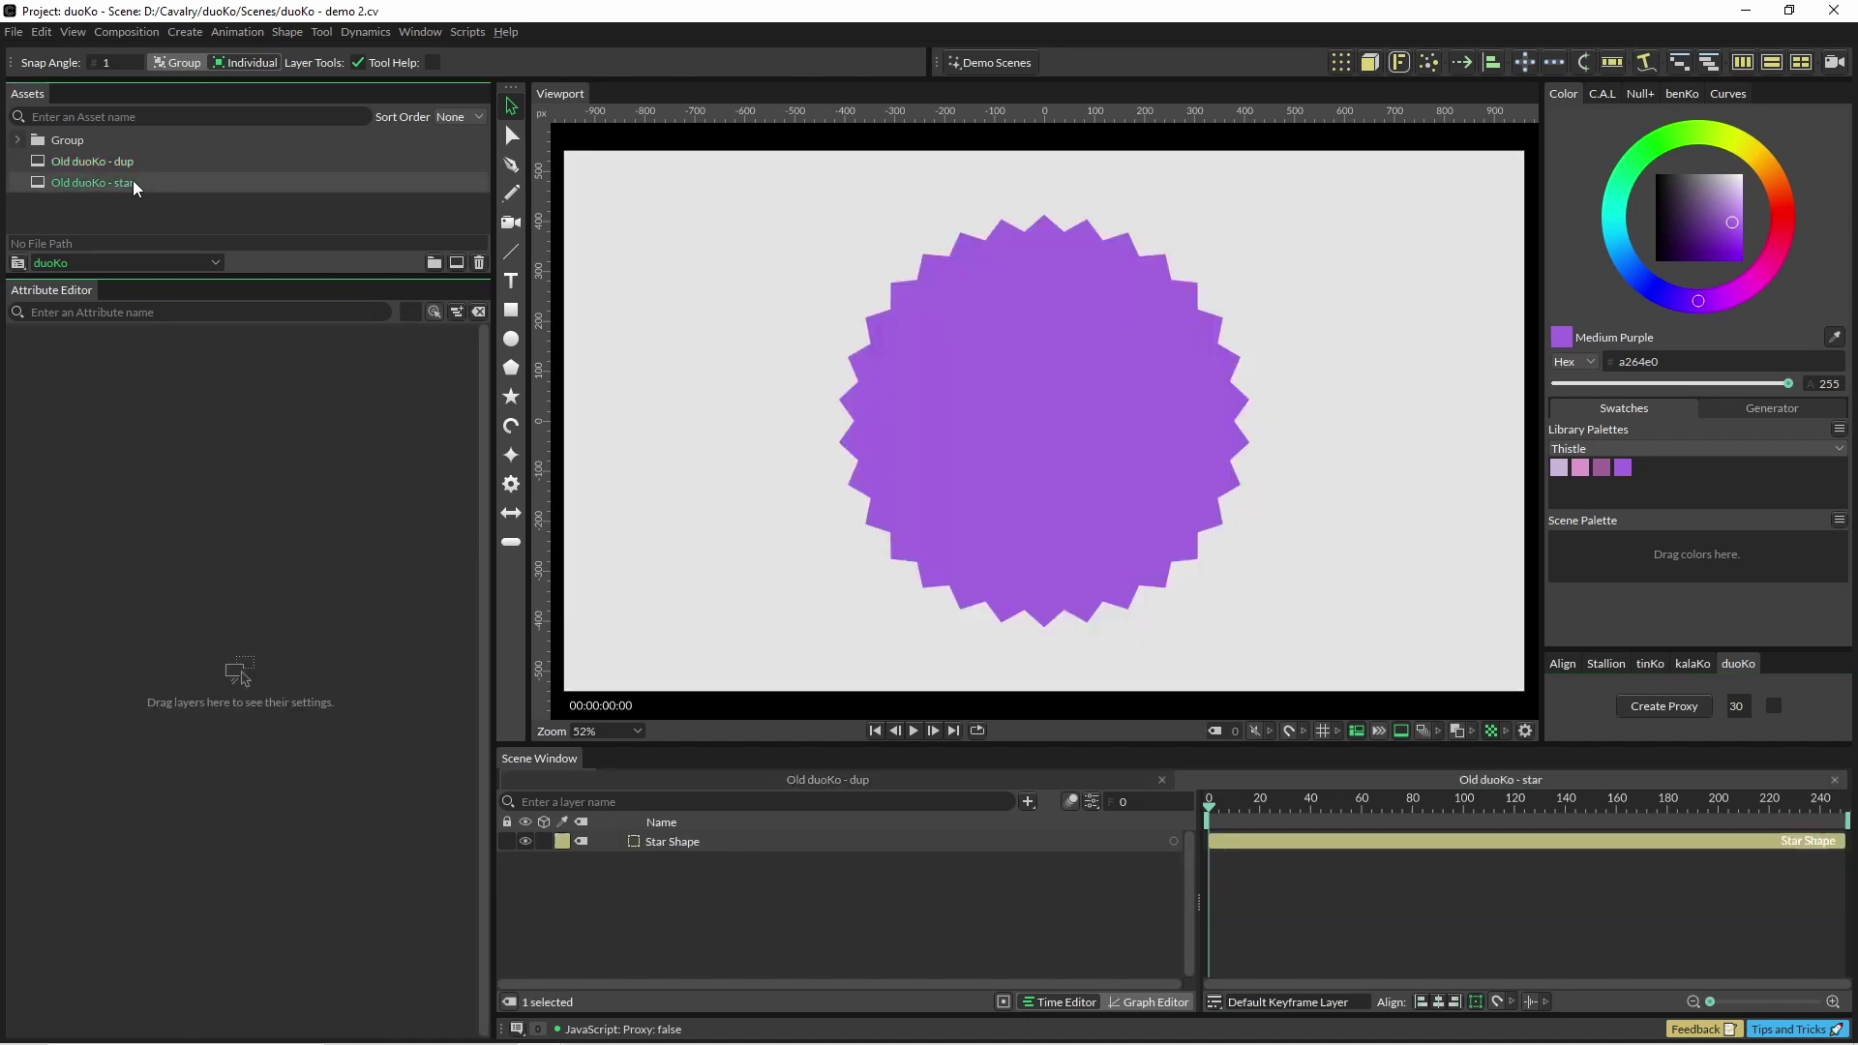
left_click(681, 846)
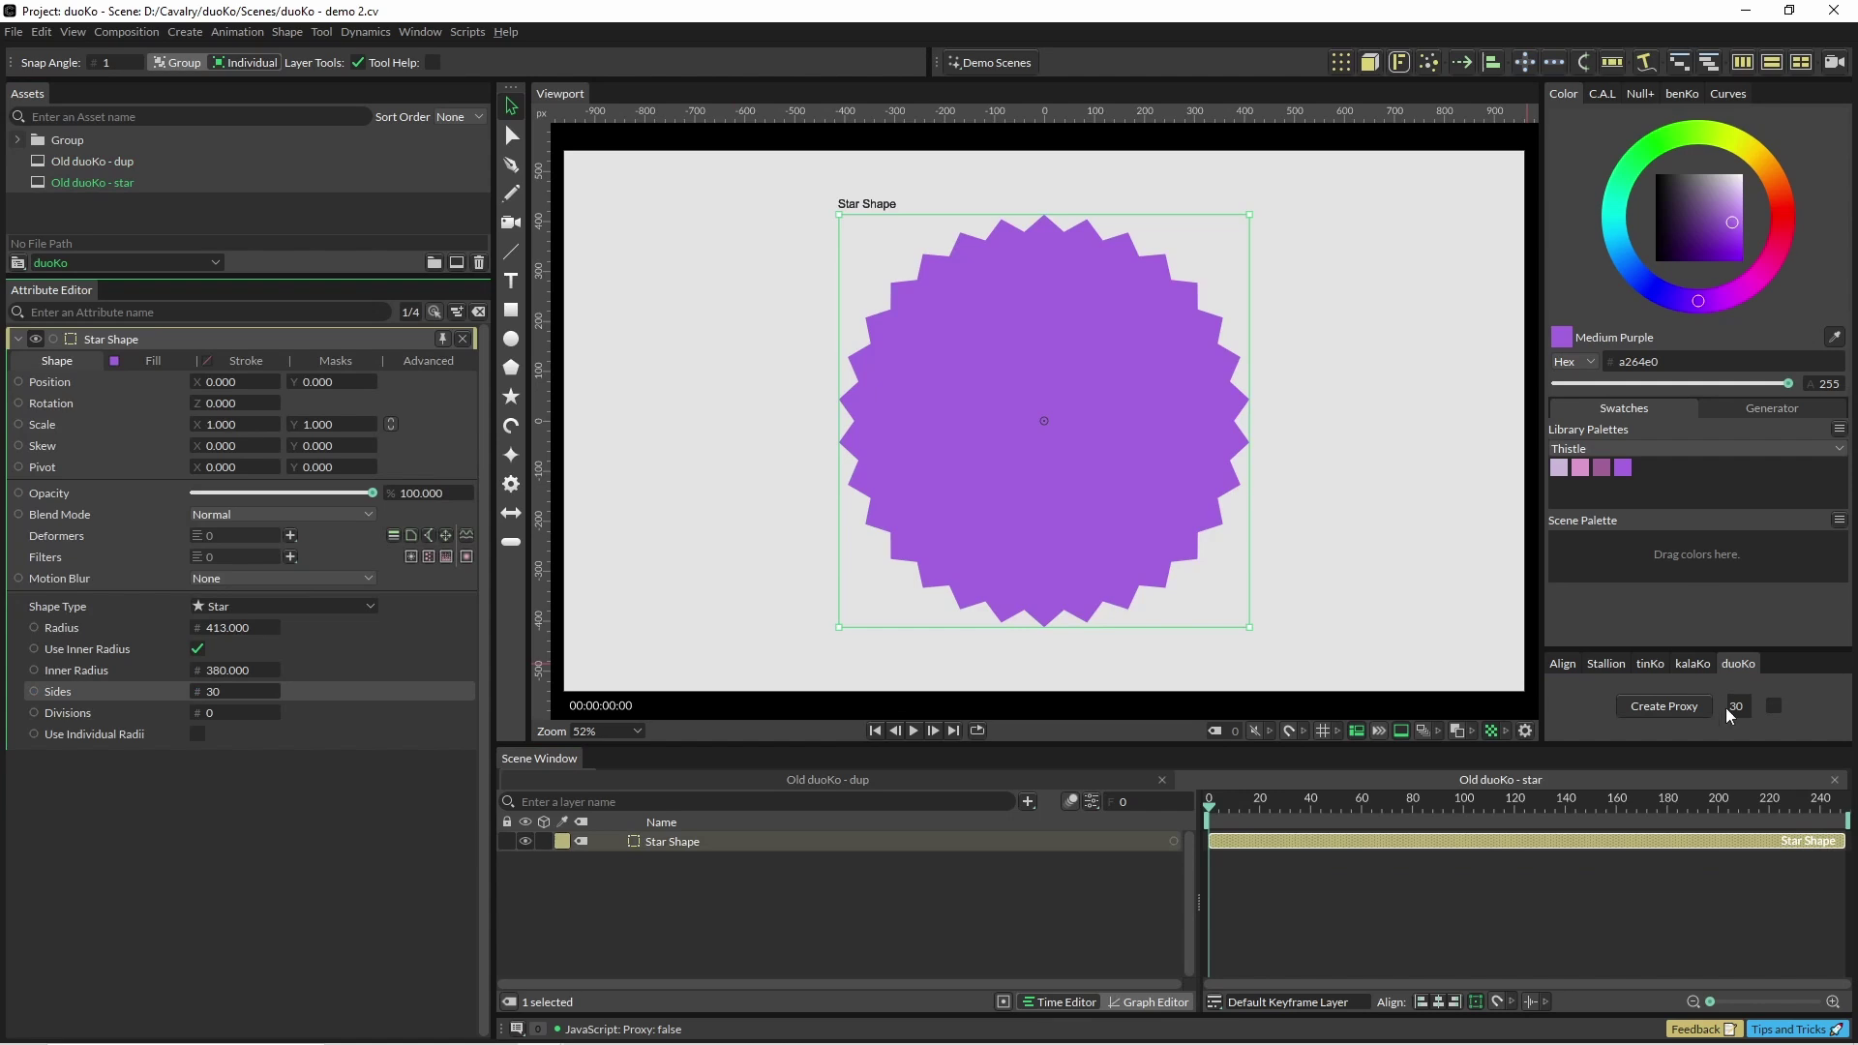
left_click(1663, 706)
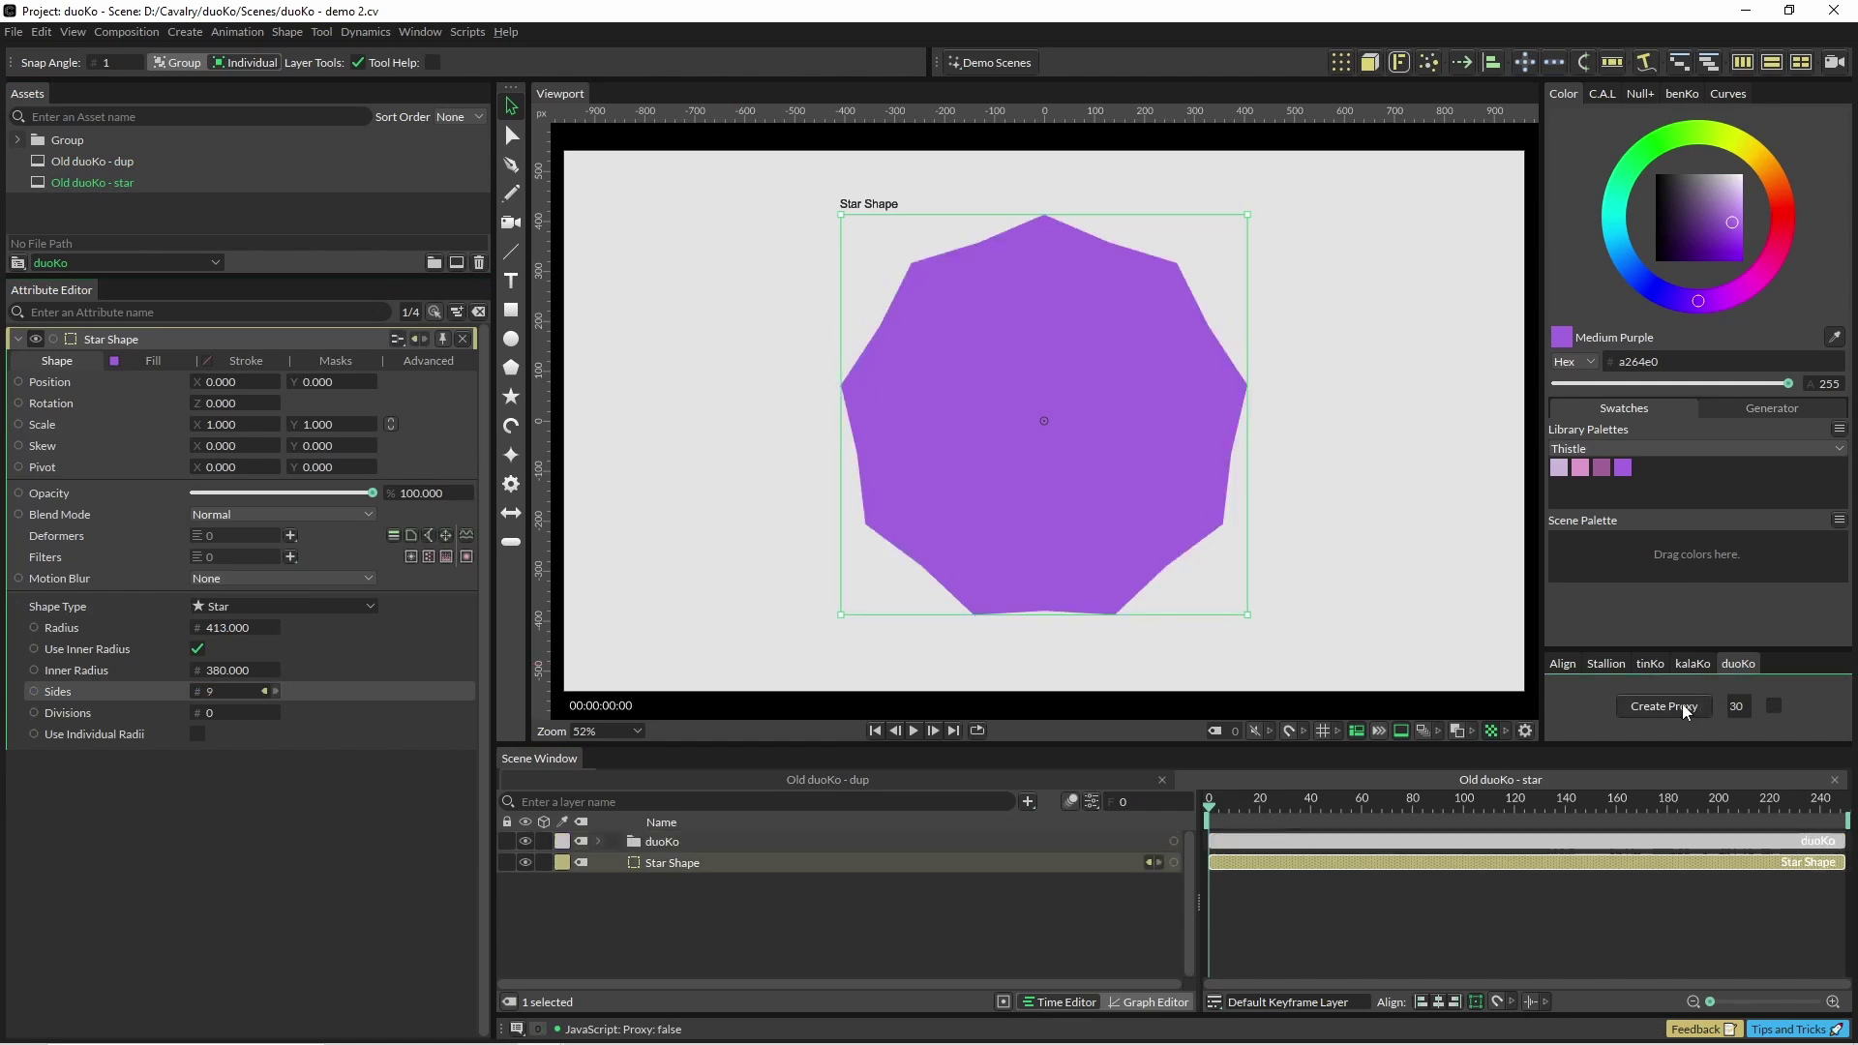
Toggle the star between 9 and 30 sides, then return to Old duoKo - dup
left_click(1774, 707)
left_click(1774, 706)
left_click(1773, 707)
left_click(1774, 706)
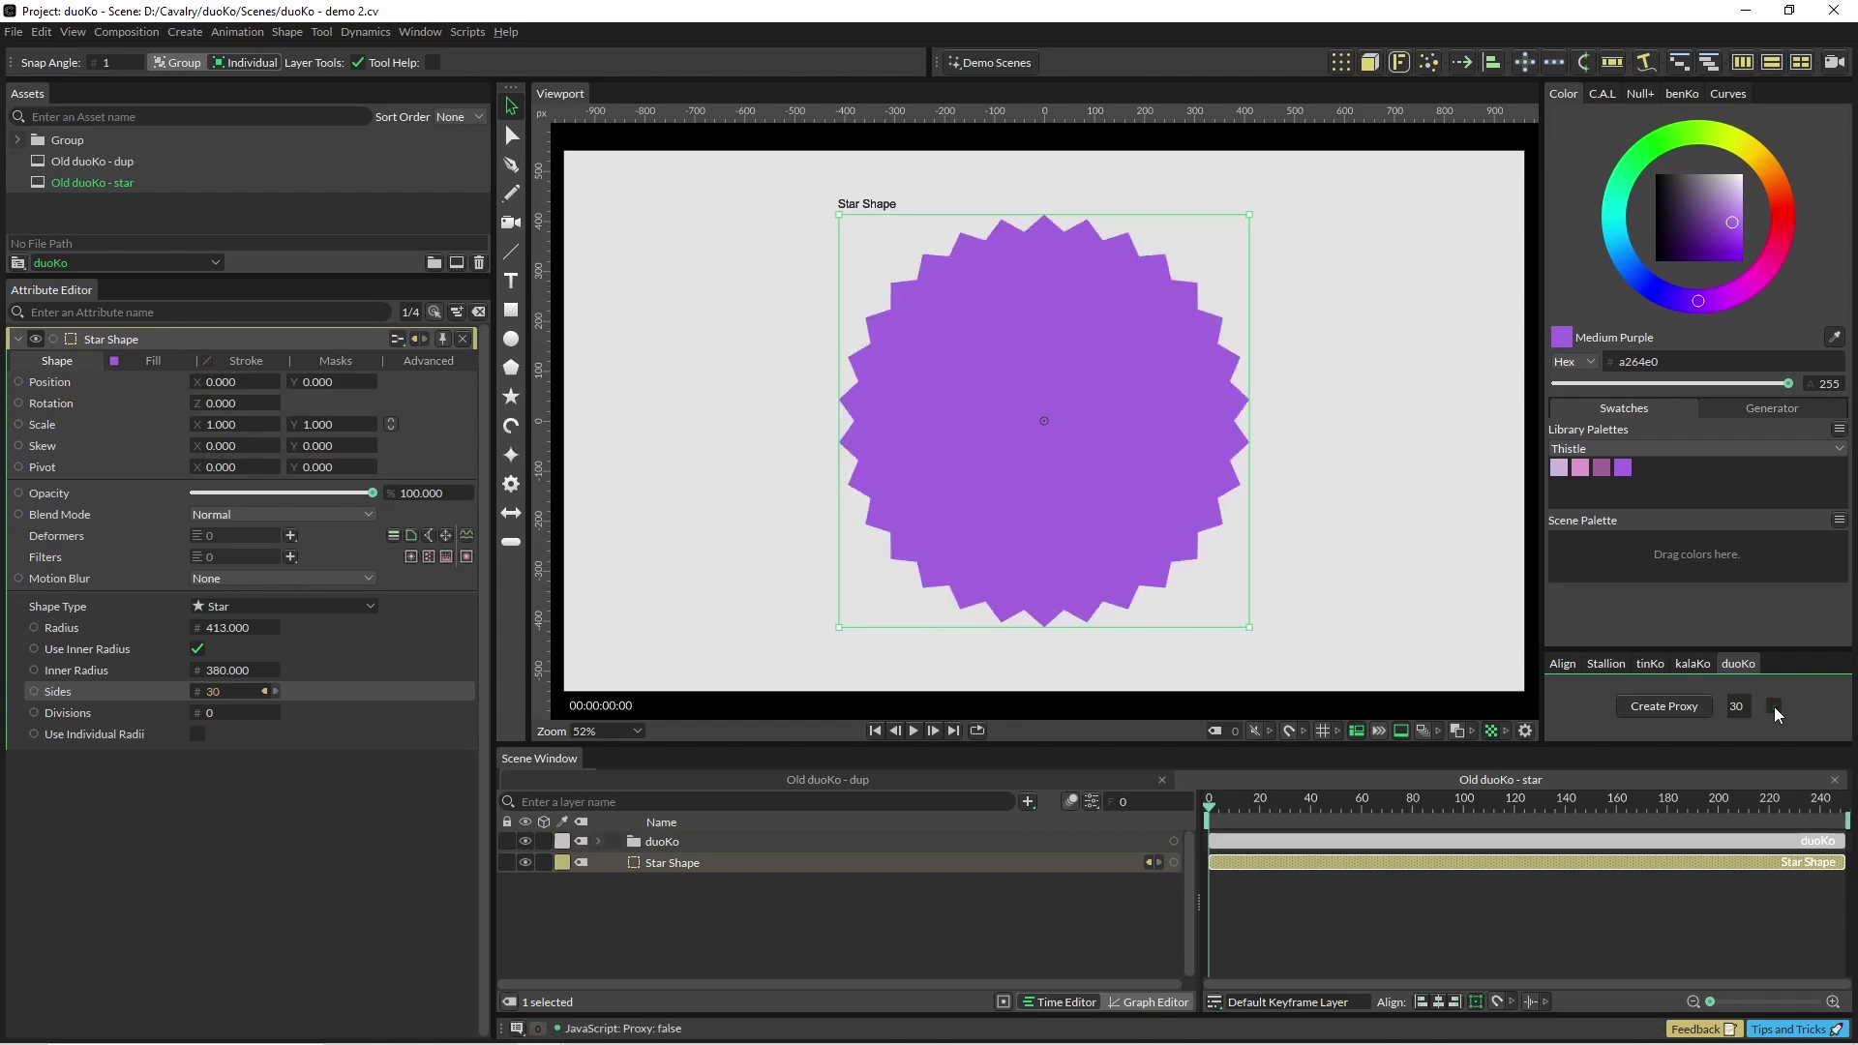
left_click(1774, 706)
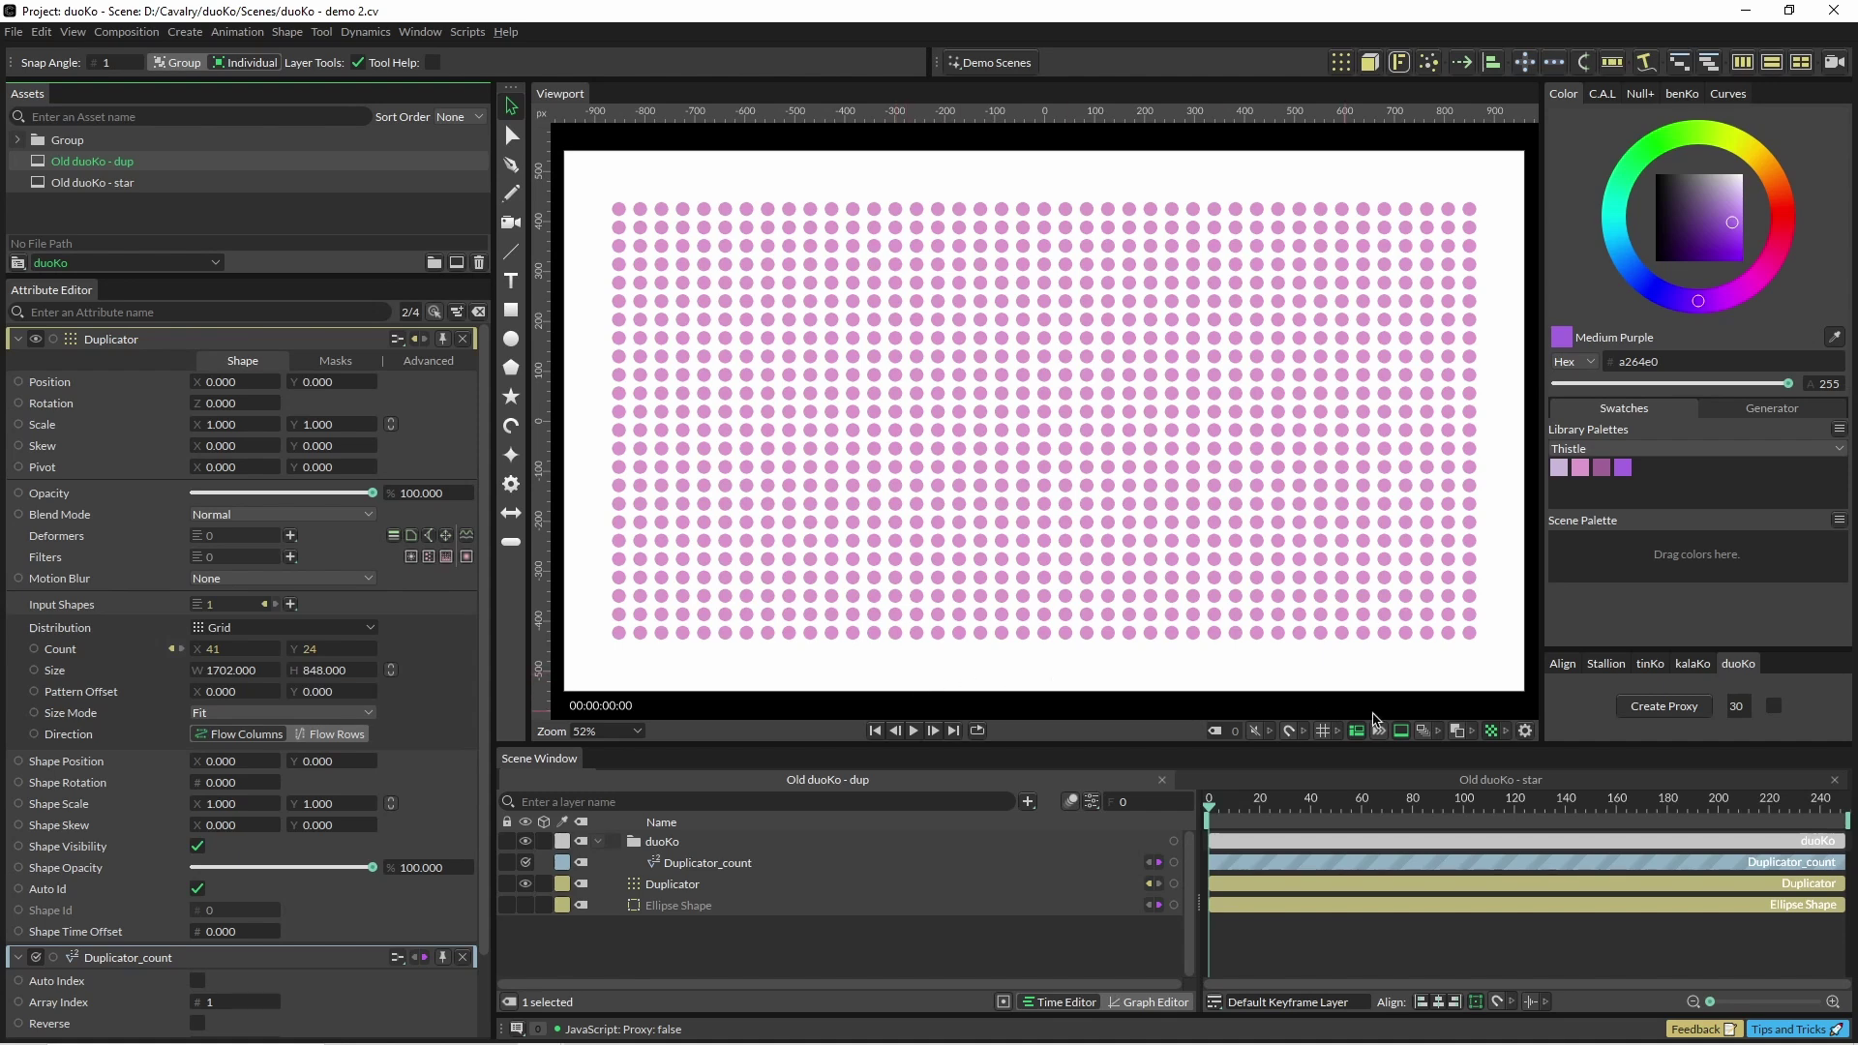
Load the newer duoKo tools and create a Count proxy for the Duplicator layer
left_click(1740, 663)
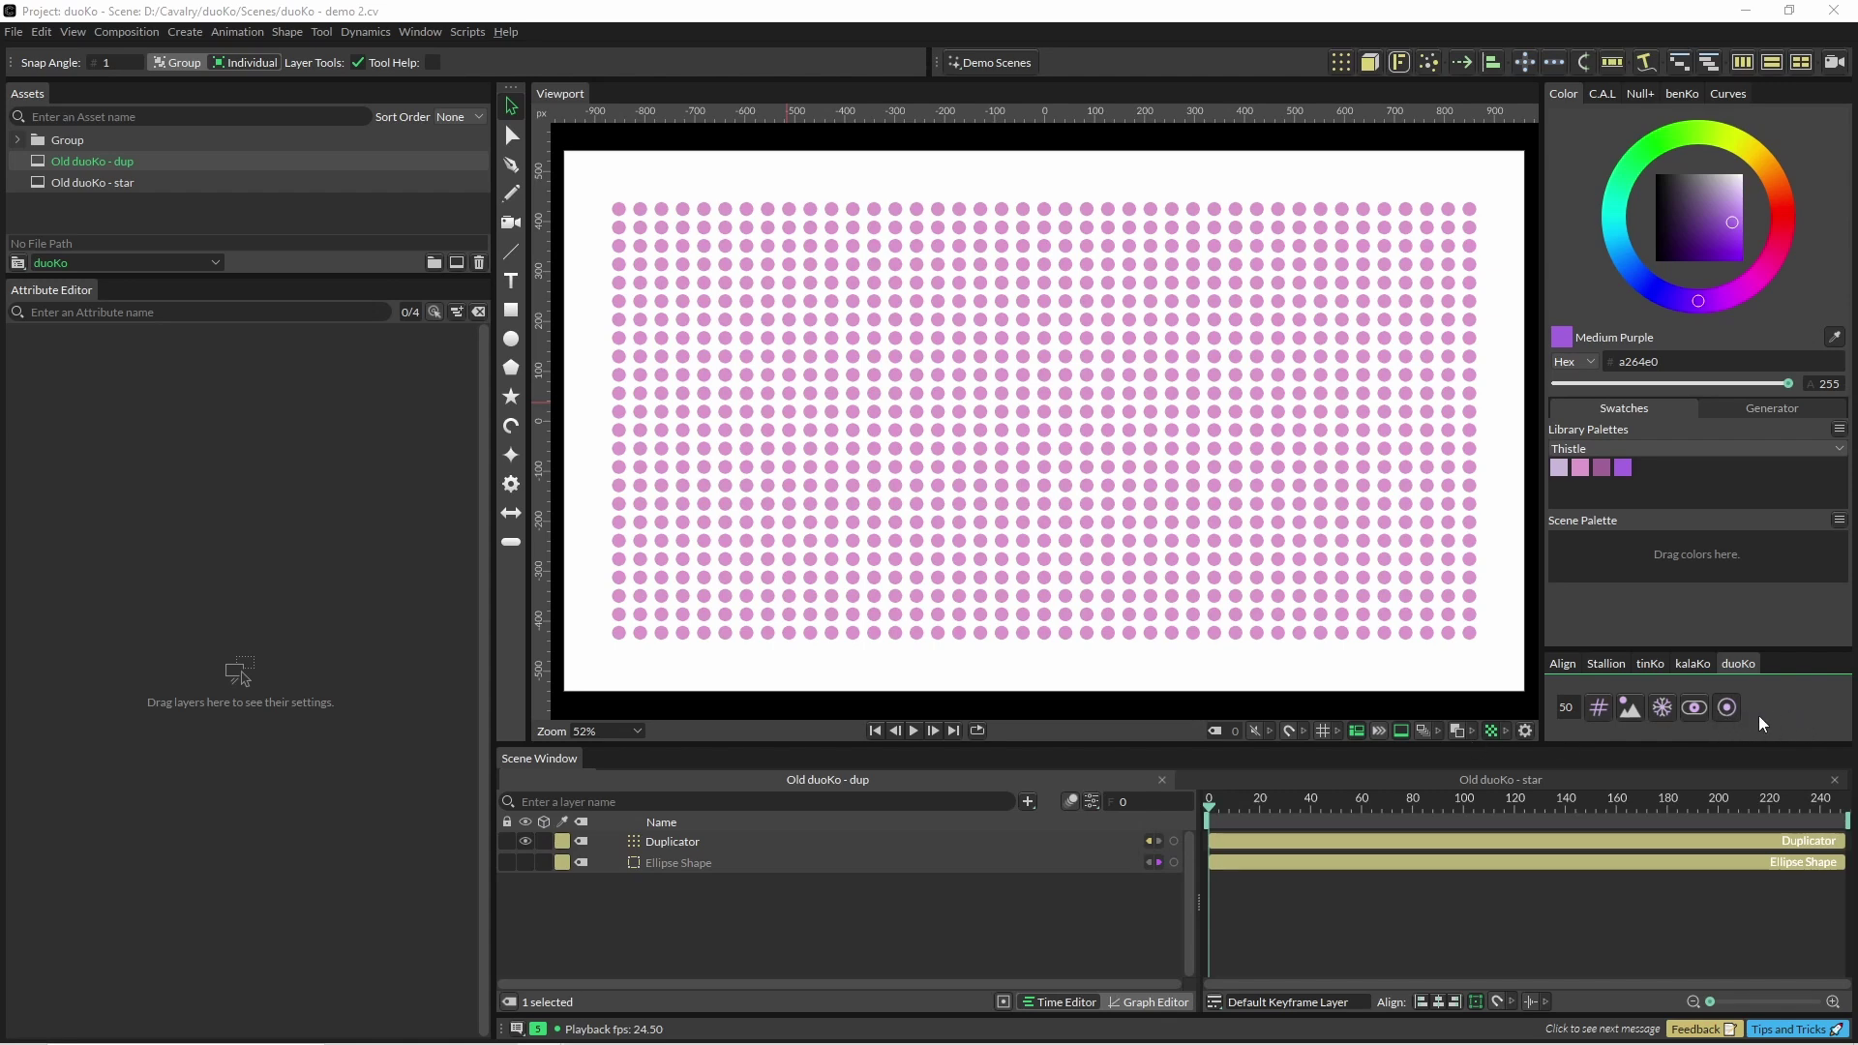
left_click(652, 839)
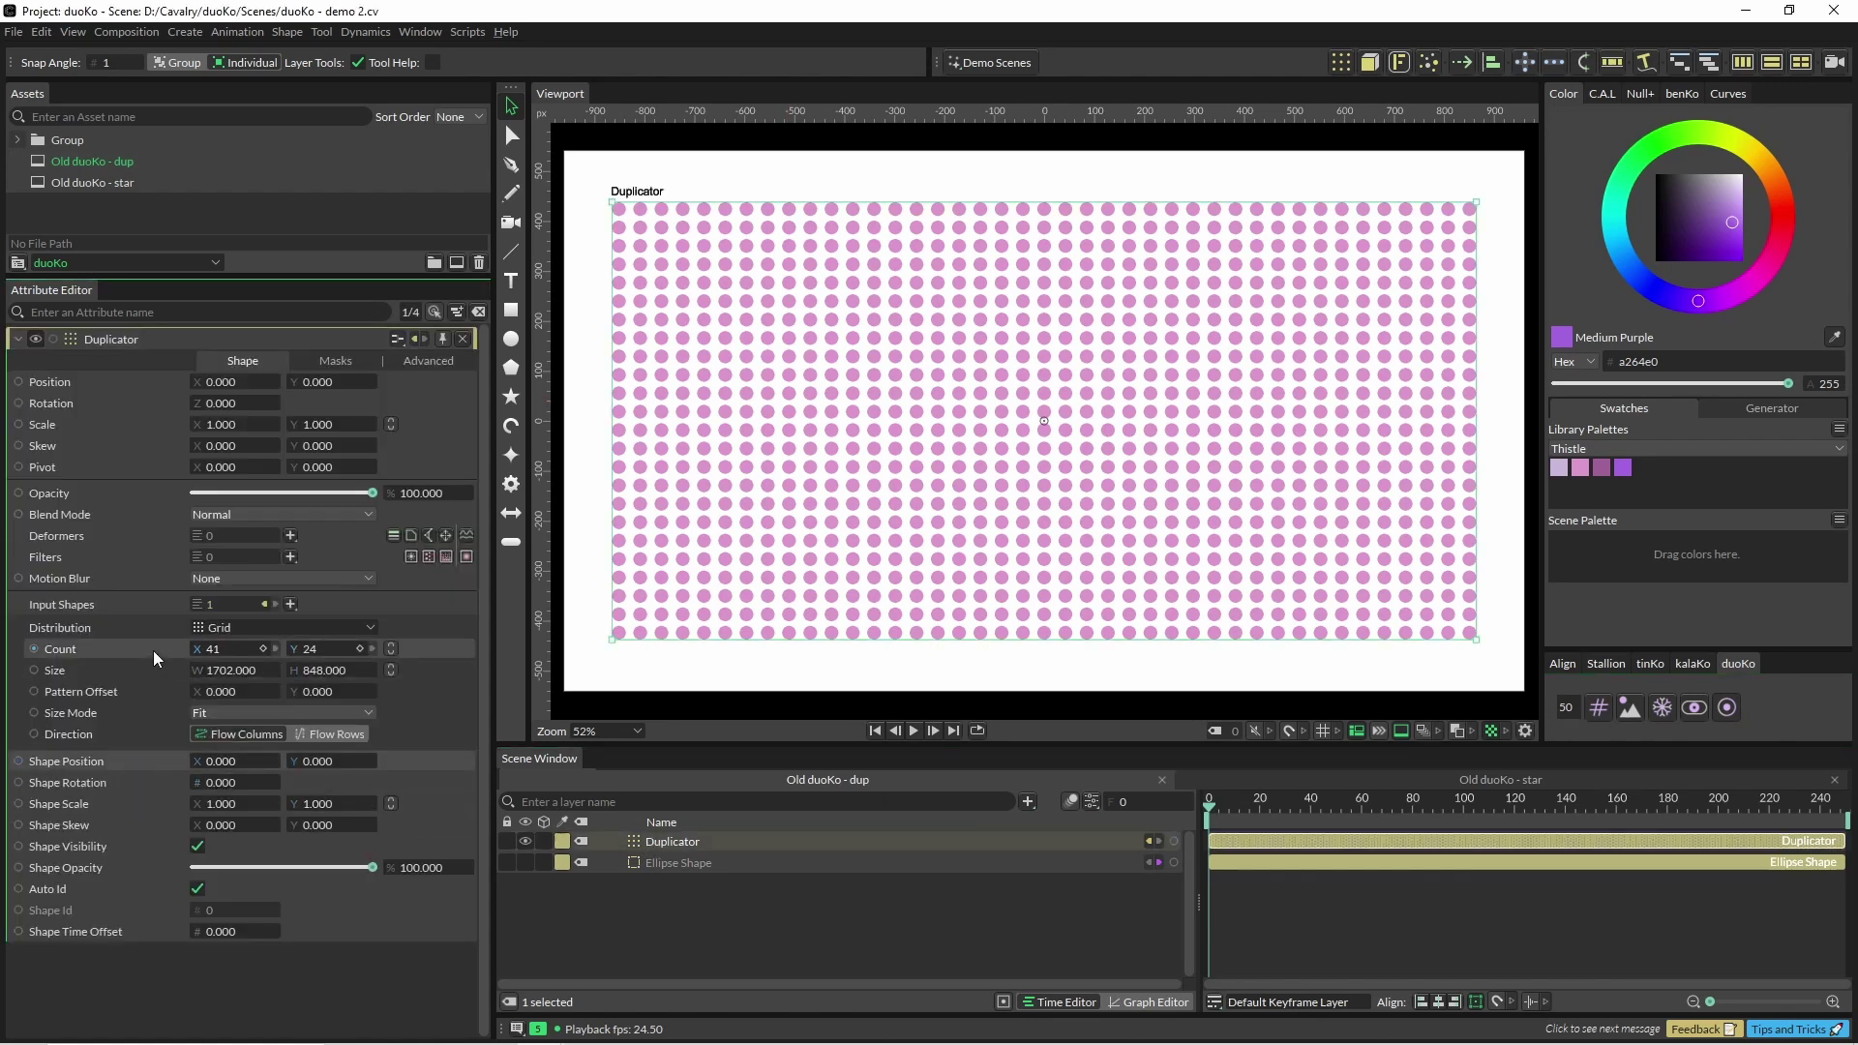
left_click(1599, 707)
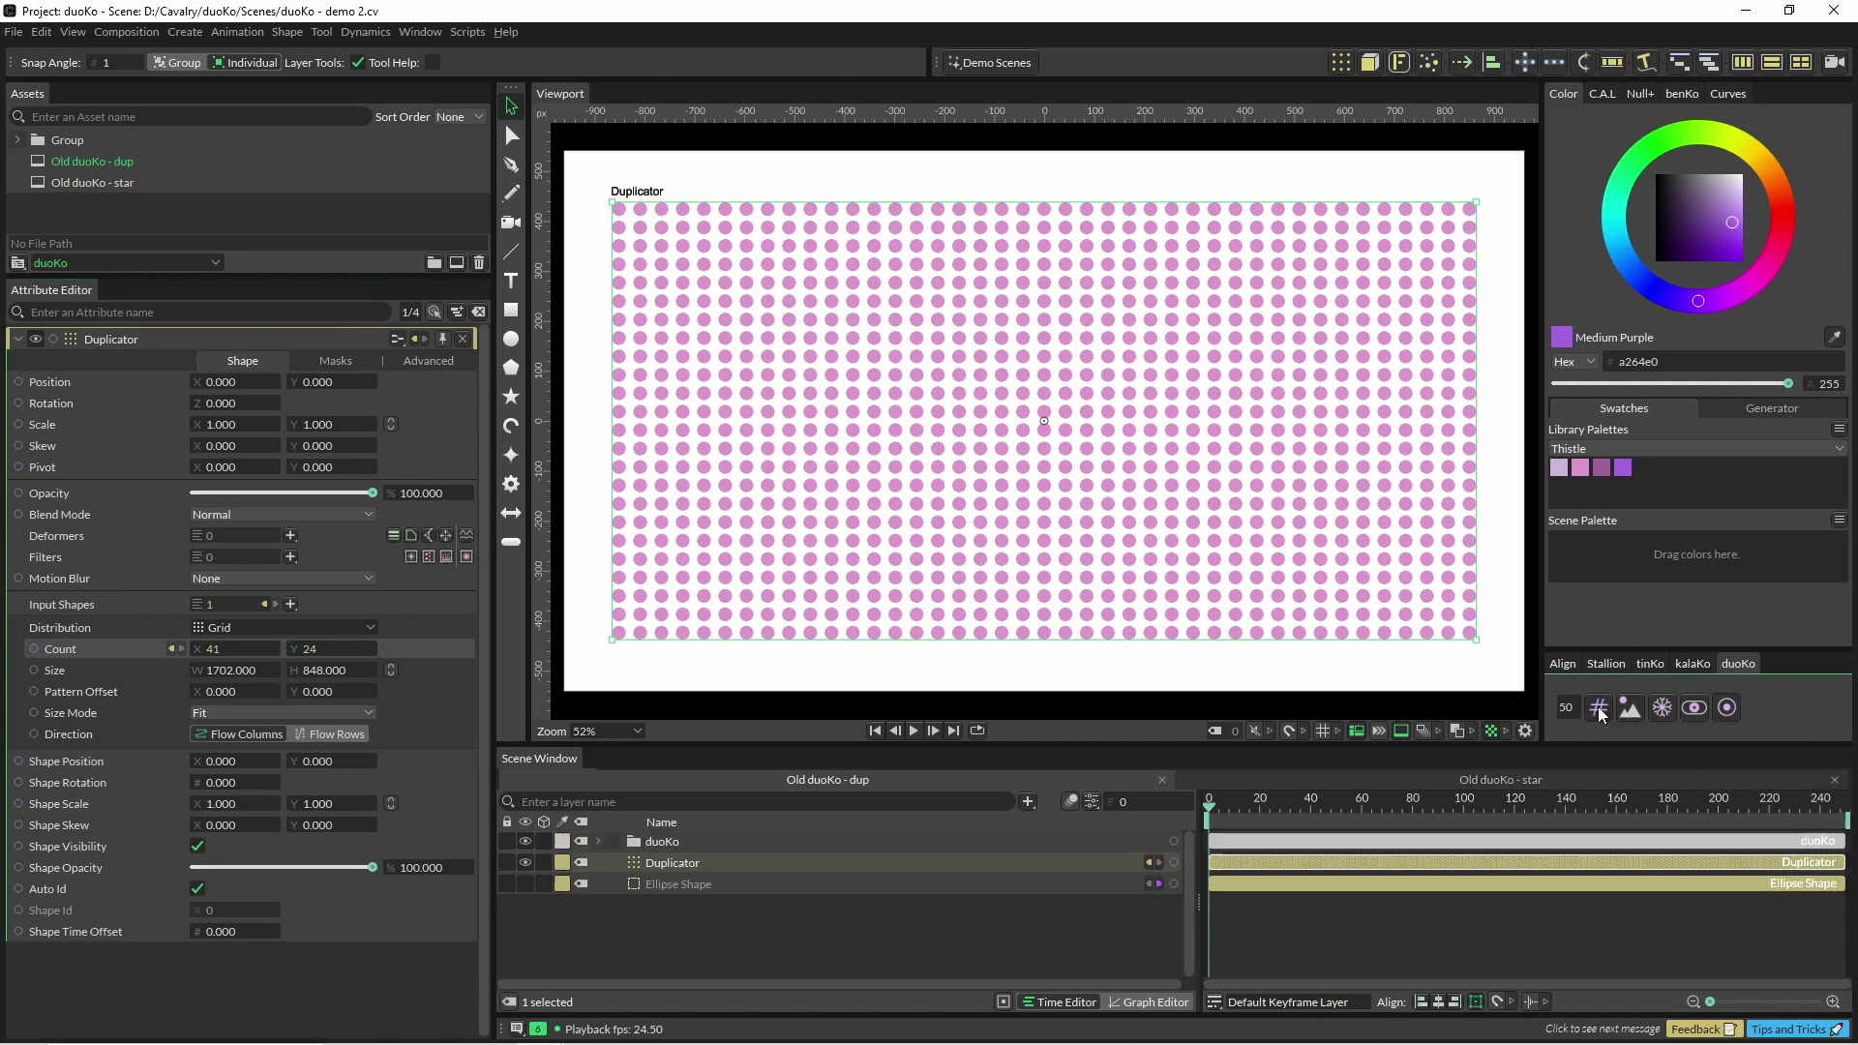
Toggle the proxy to switch the grid between 20×12 and 41×24, ending on 41×24
left_click(1727, 707)
left_click(1728, 707)
left_click(1727, 707)
left_click(1727, 707)
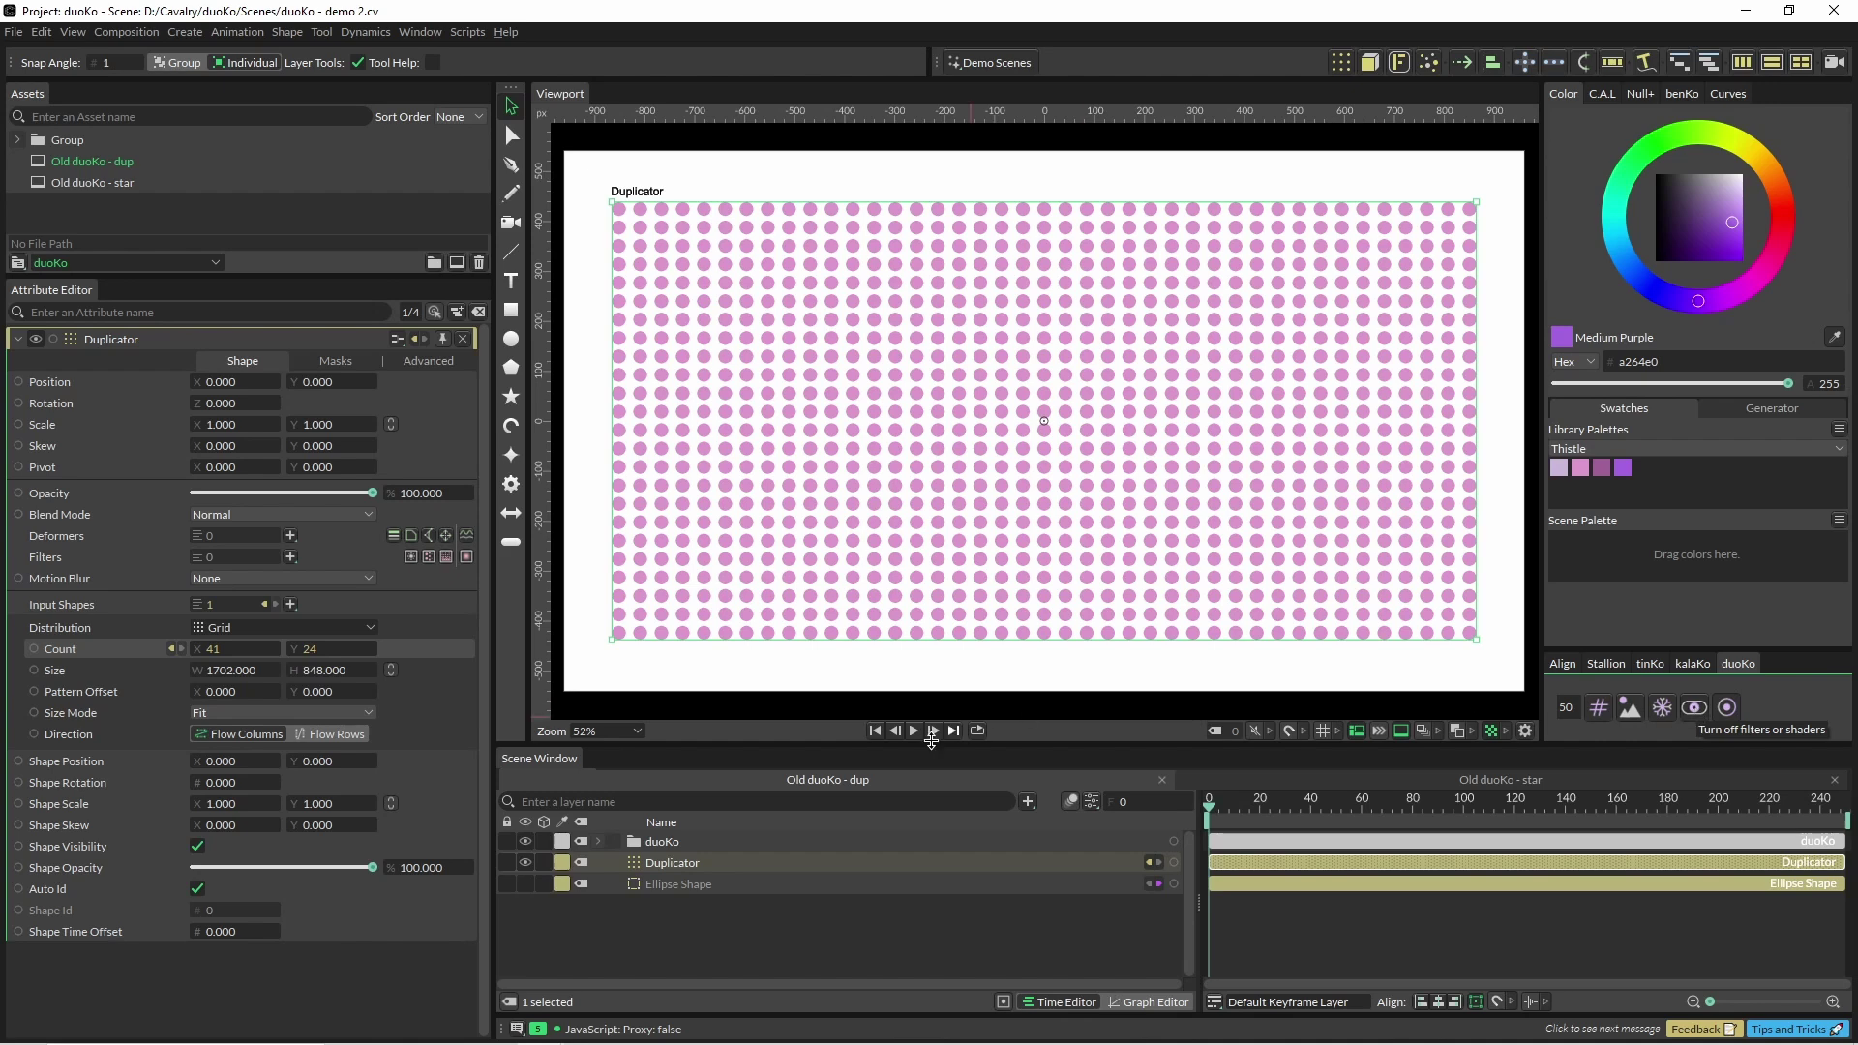
Add a Blur filter to the Duplicator's dot grid
left_click(689, 861)
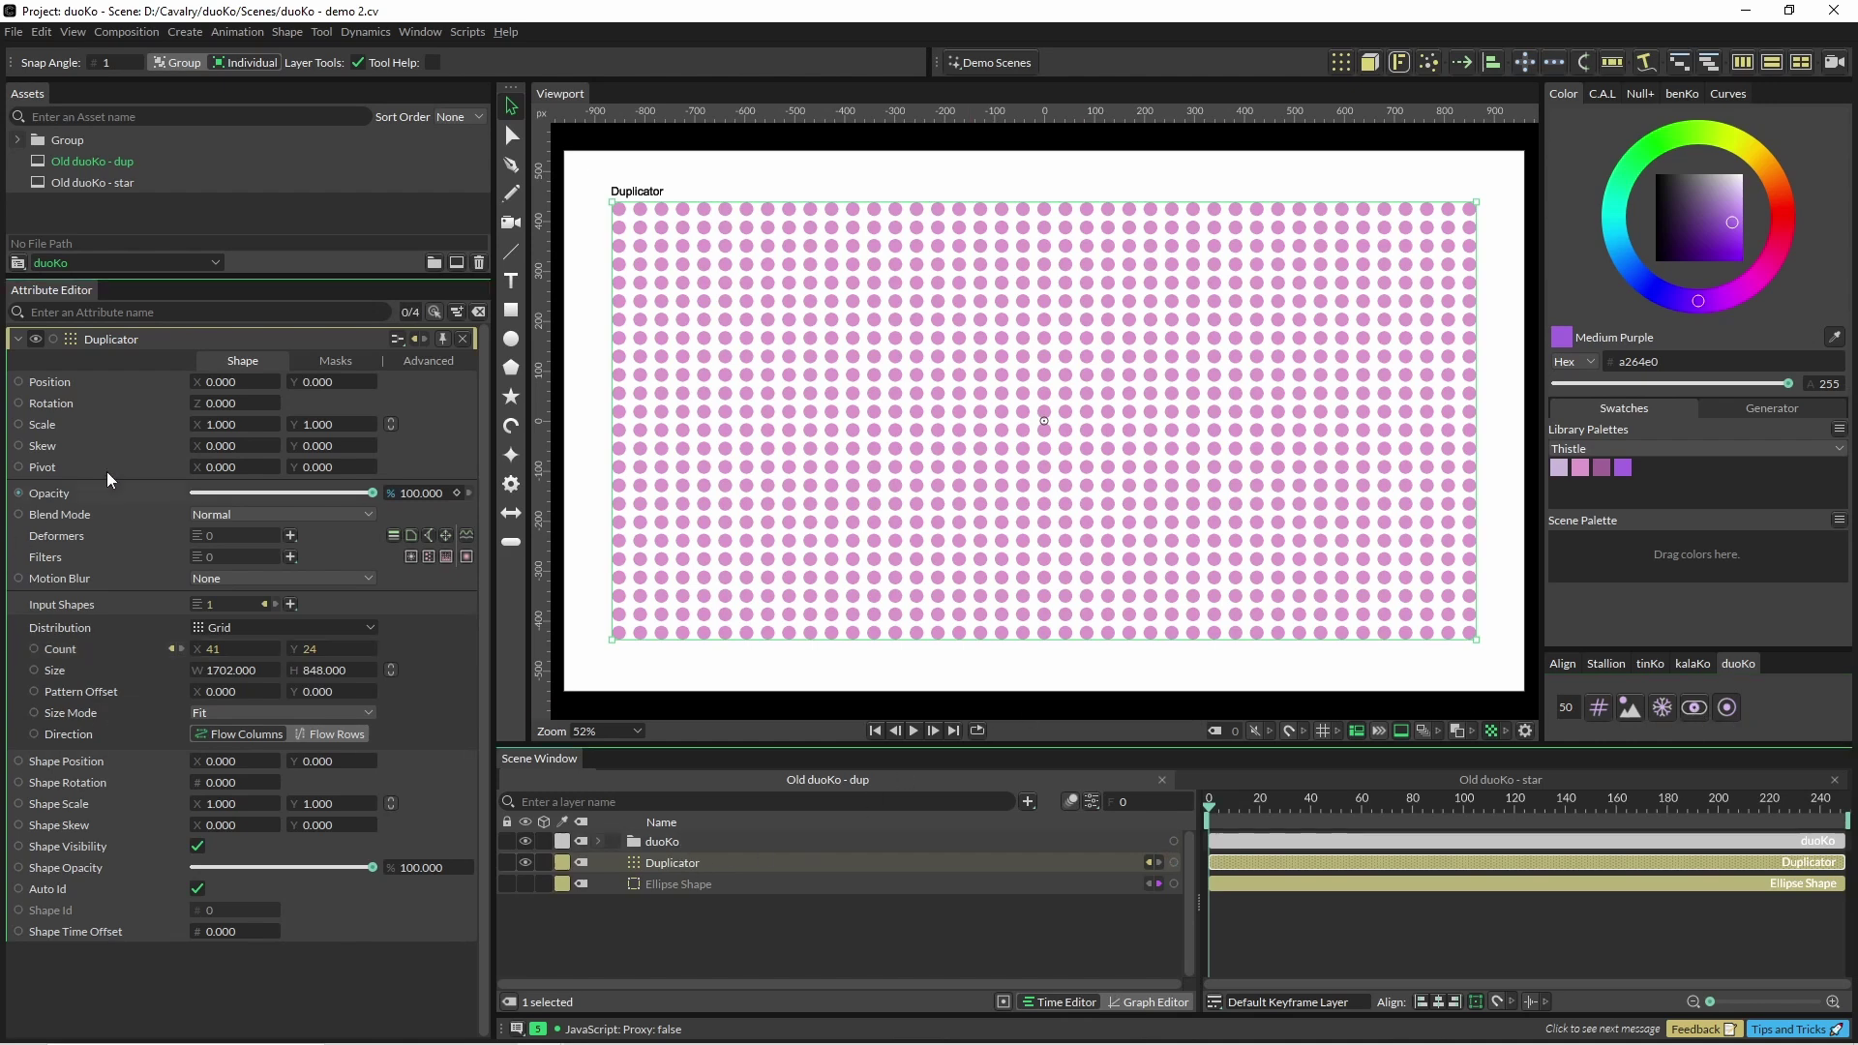
left_click(286, 556)
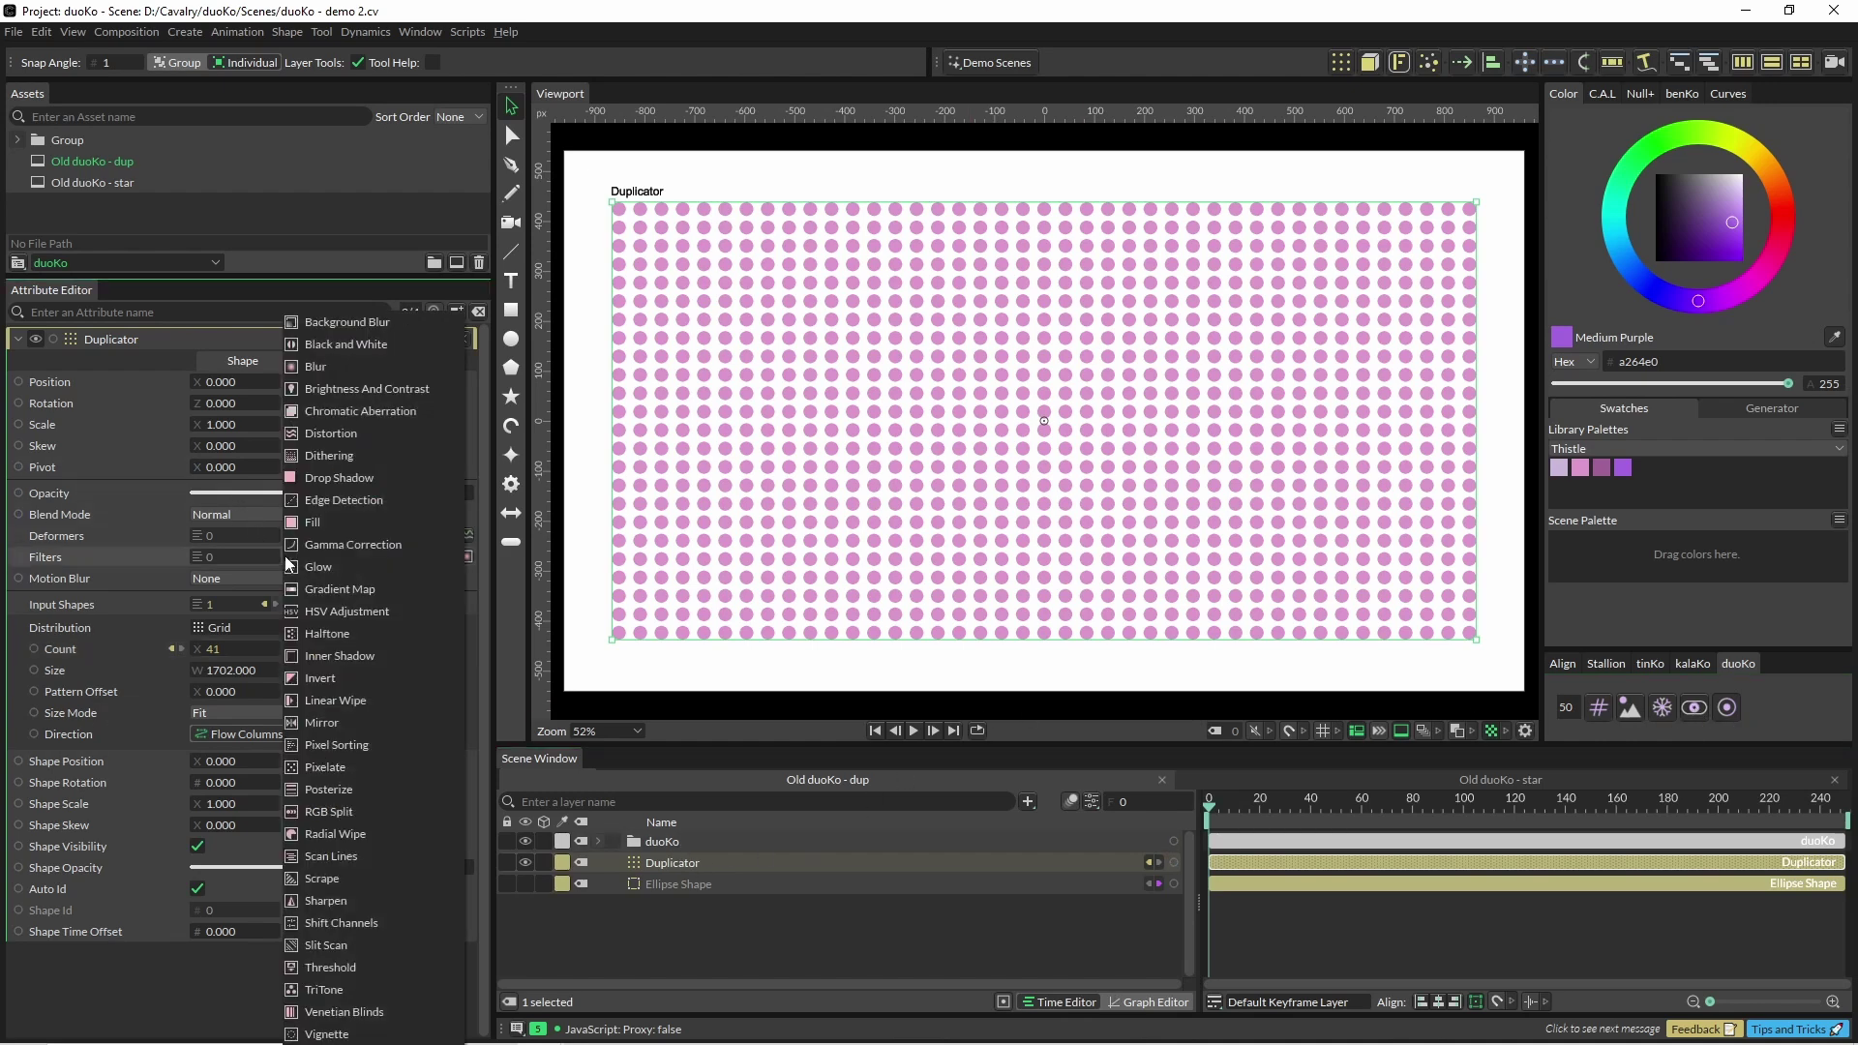
left_click(331, 368)
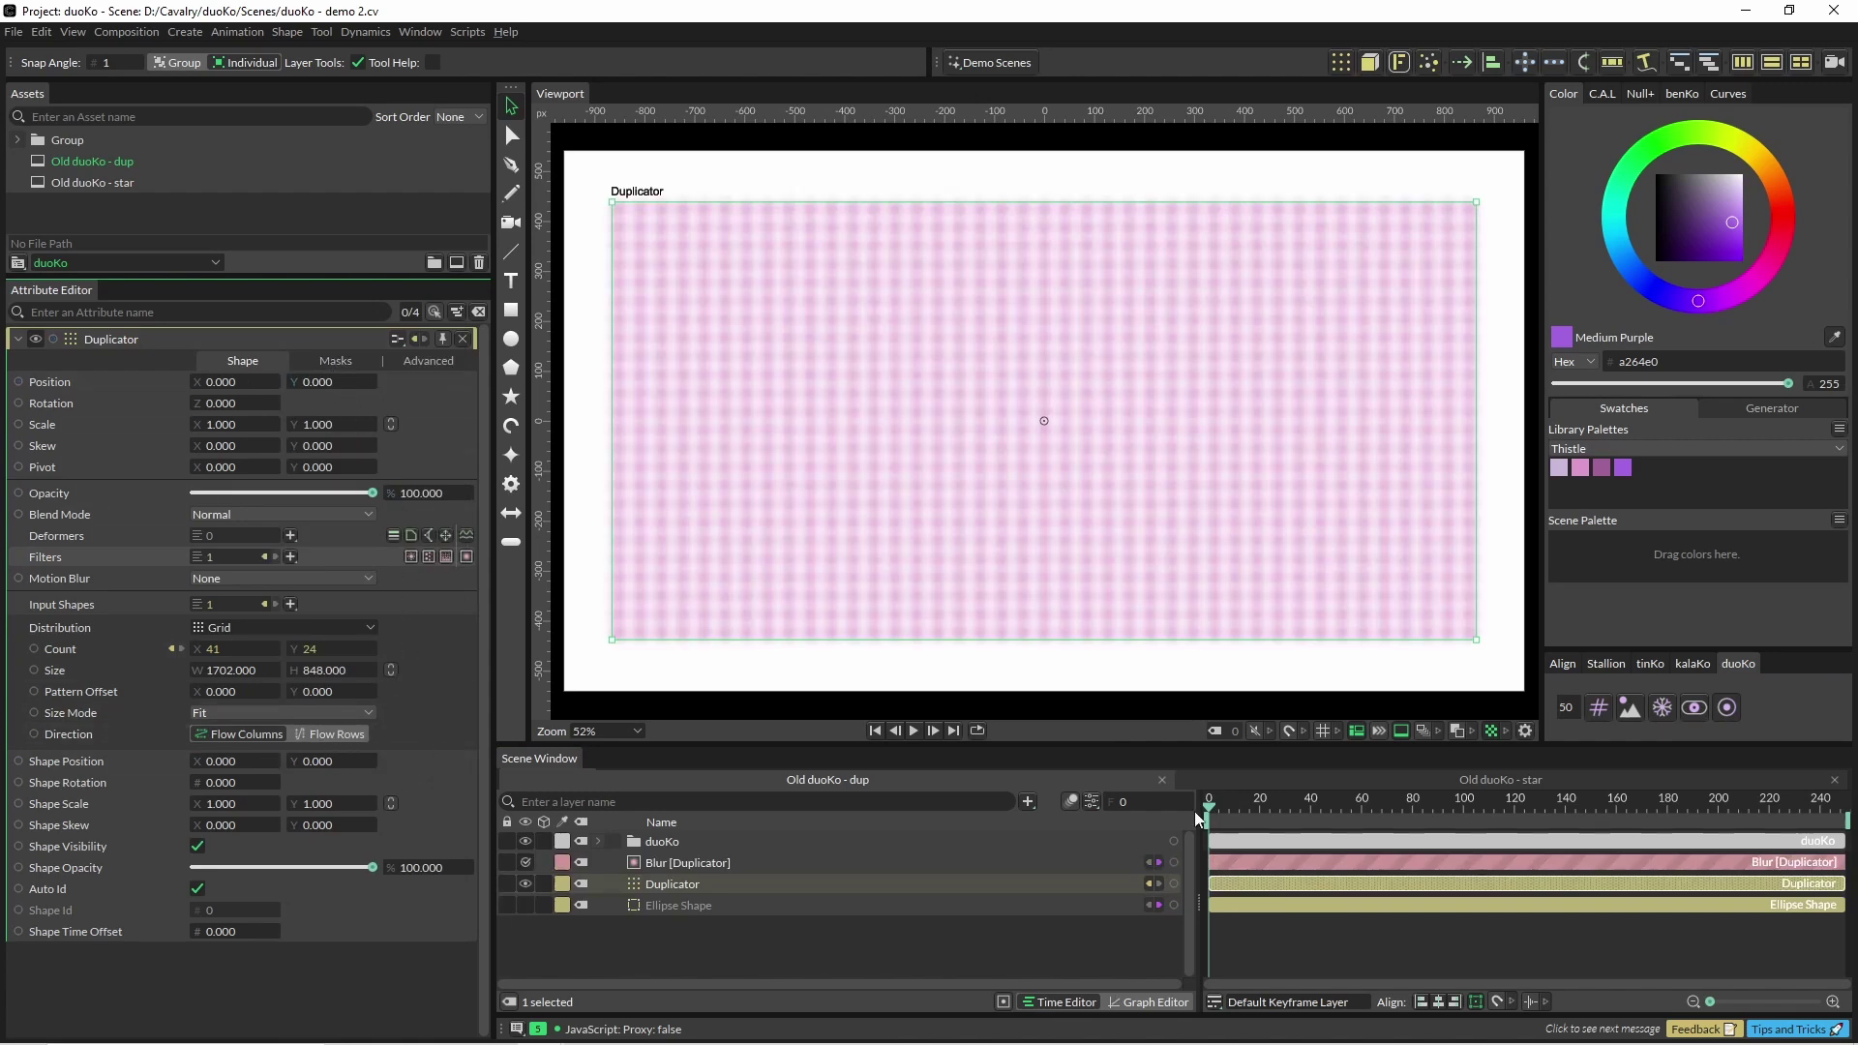
Create a duoKo visibility toggle for Blur [Duplicator] and flip the blur off and on, ending blurred
left_click(754, 859)
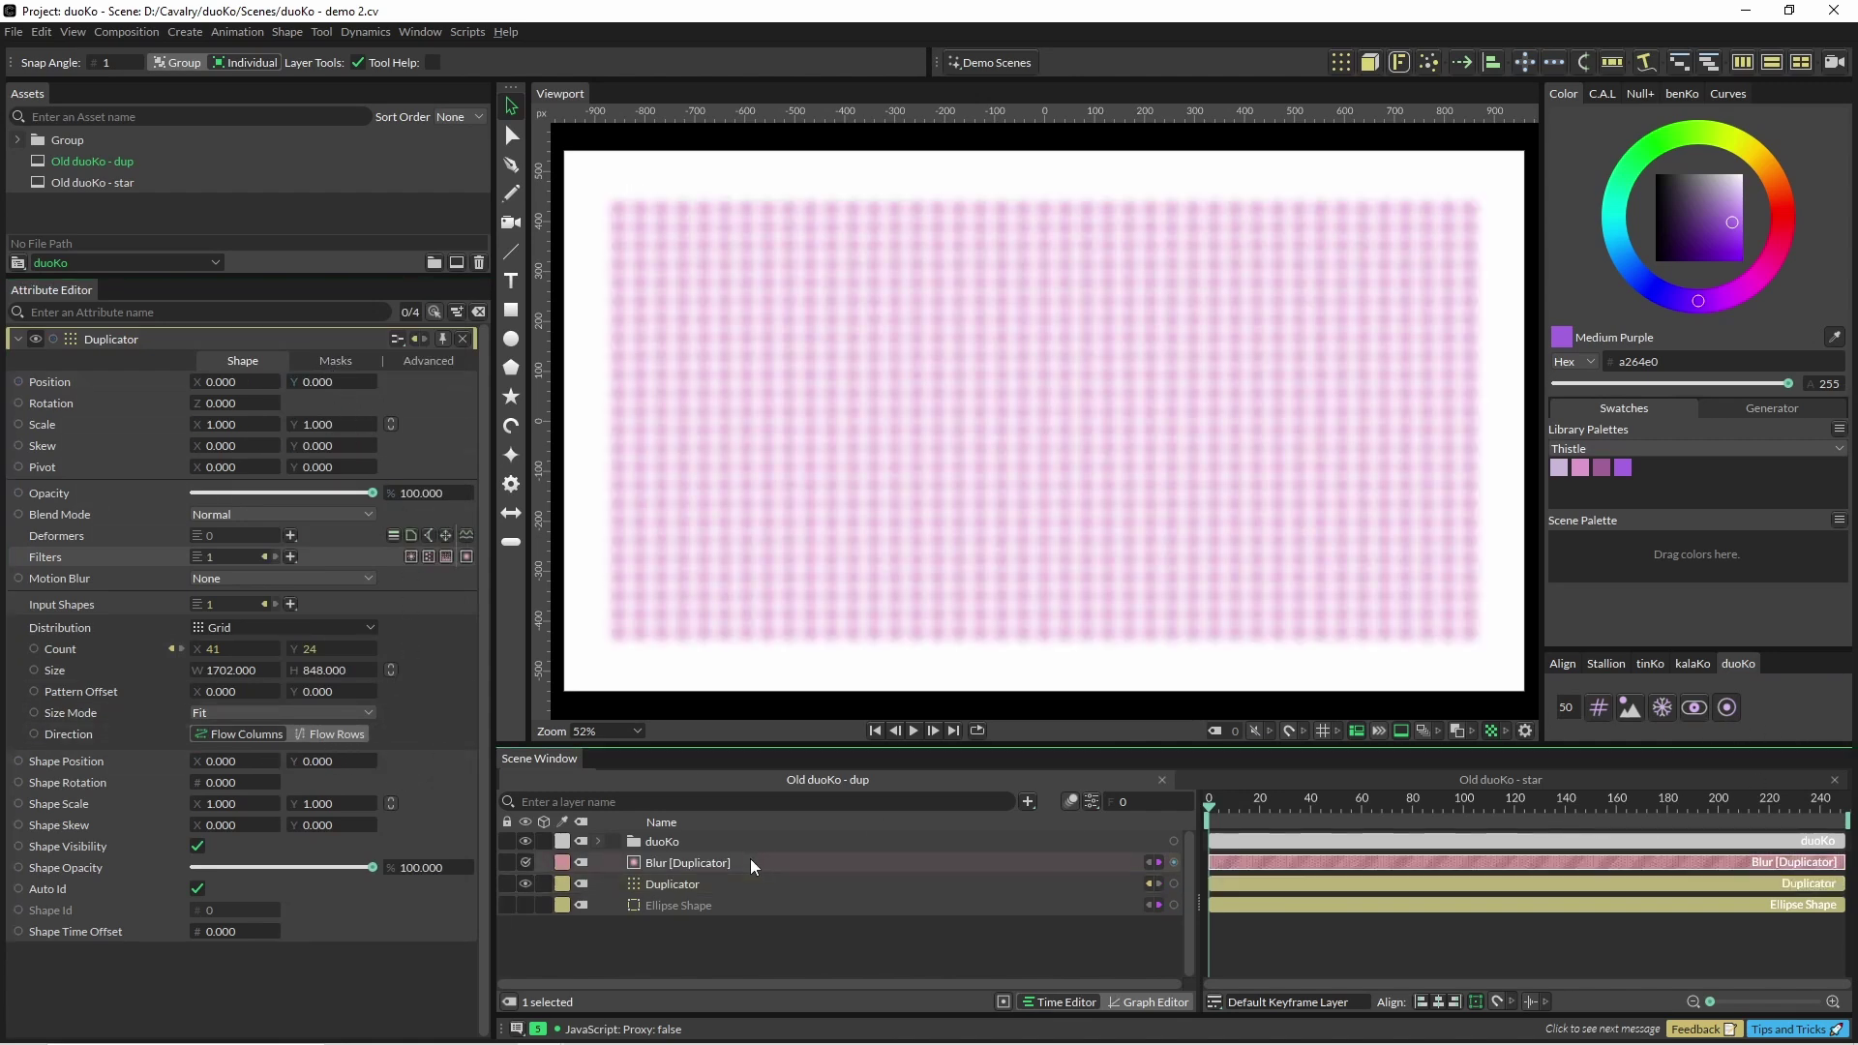
left_click(1695, 709)
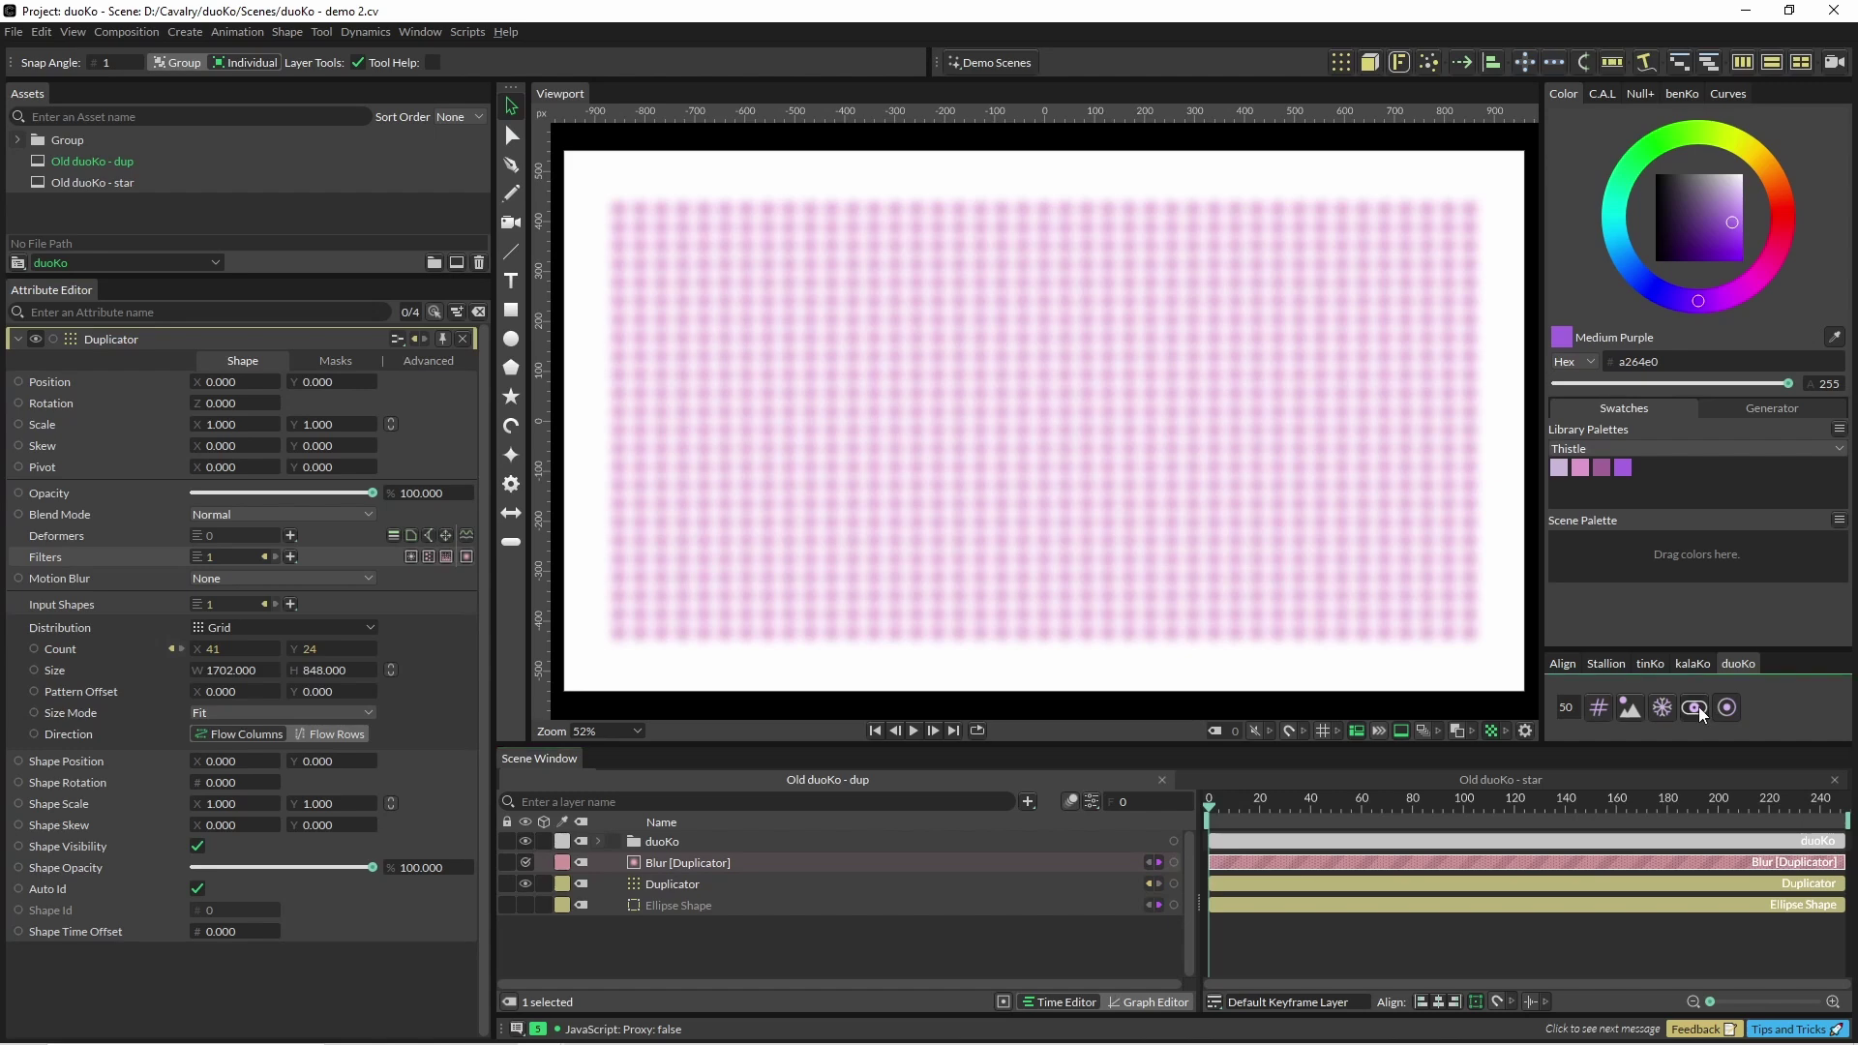
left_click(1727, 709)
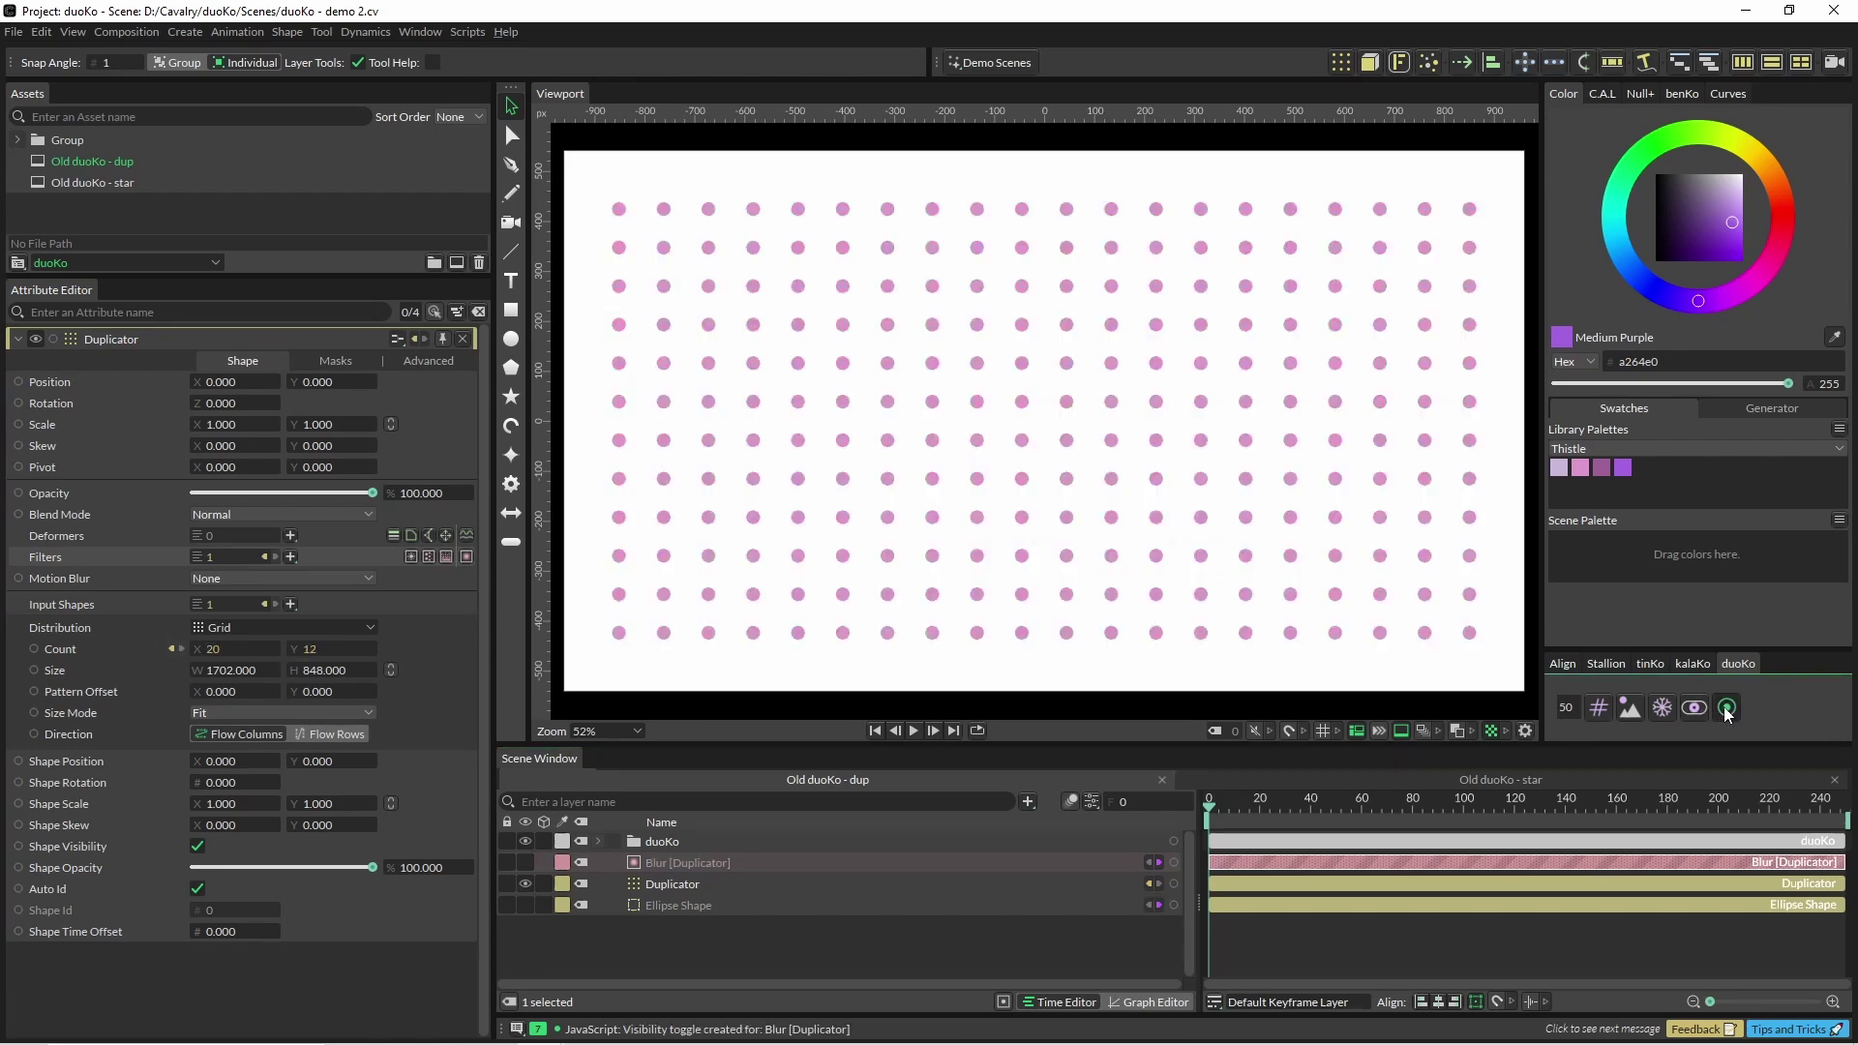
left_click(1727, 709)
left_click(1726, 710)
left_click(1726, 709)
left_click(1723, 706)
left_click(1722, 707)
left_click(1724, 708)
left_click(1726, 709)
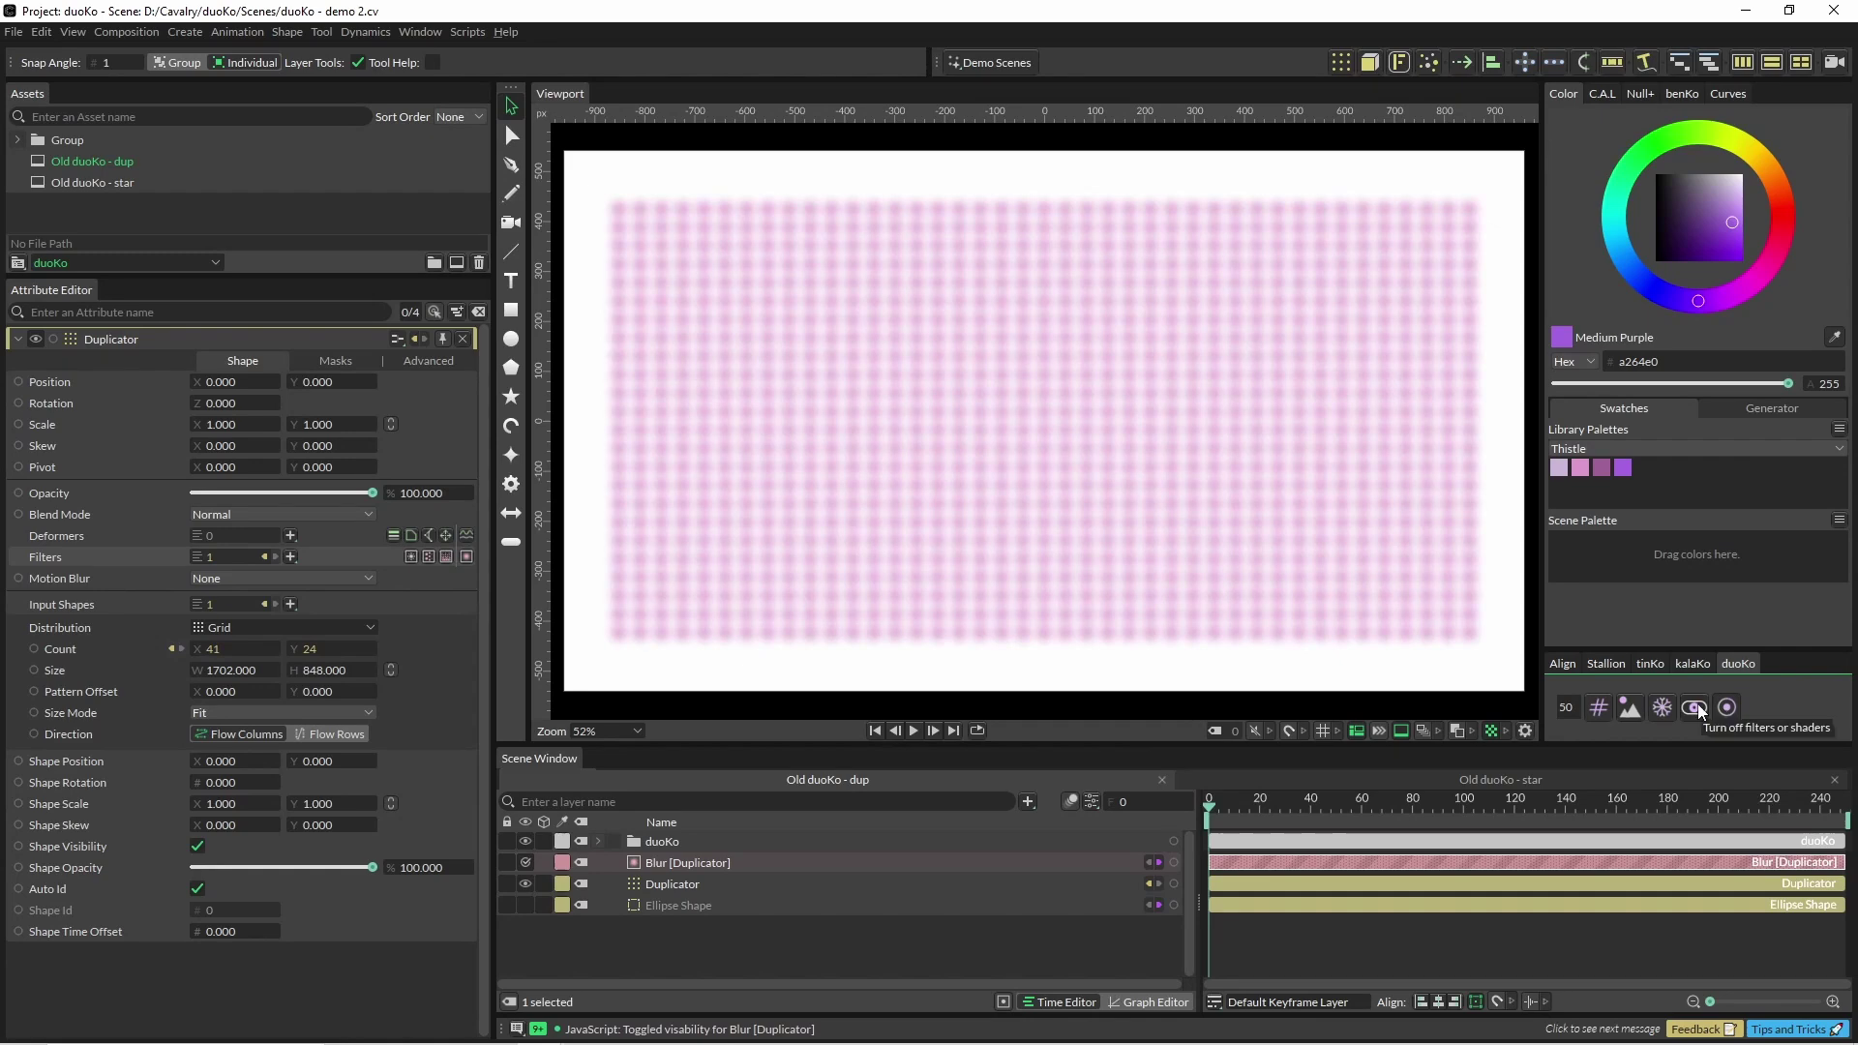
Add a pentagon with radius 426 and give its fill a gradient shader
left_click(511, 367)
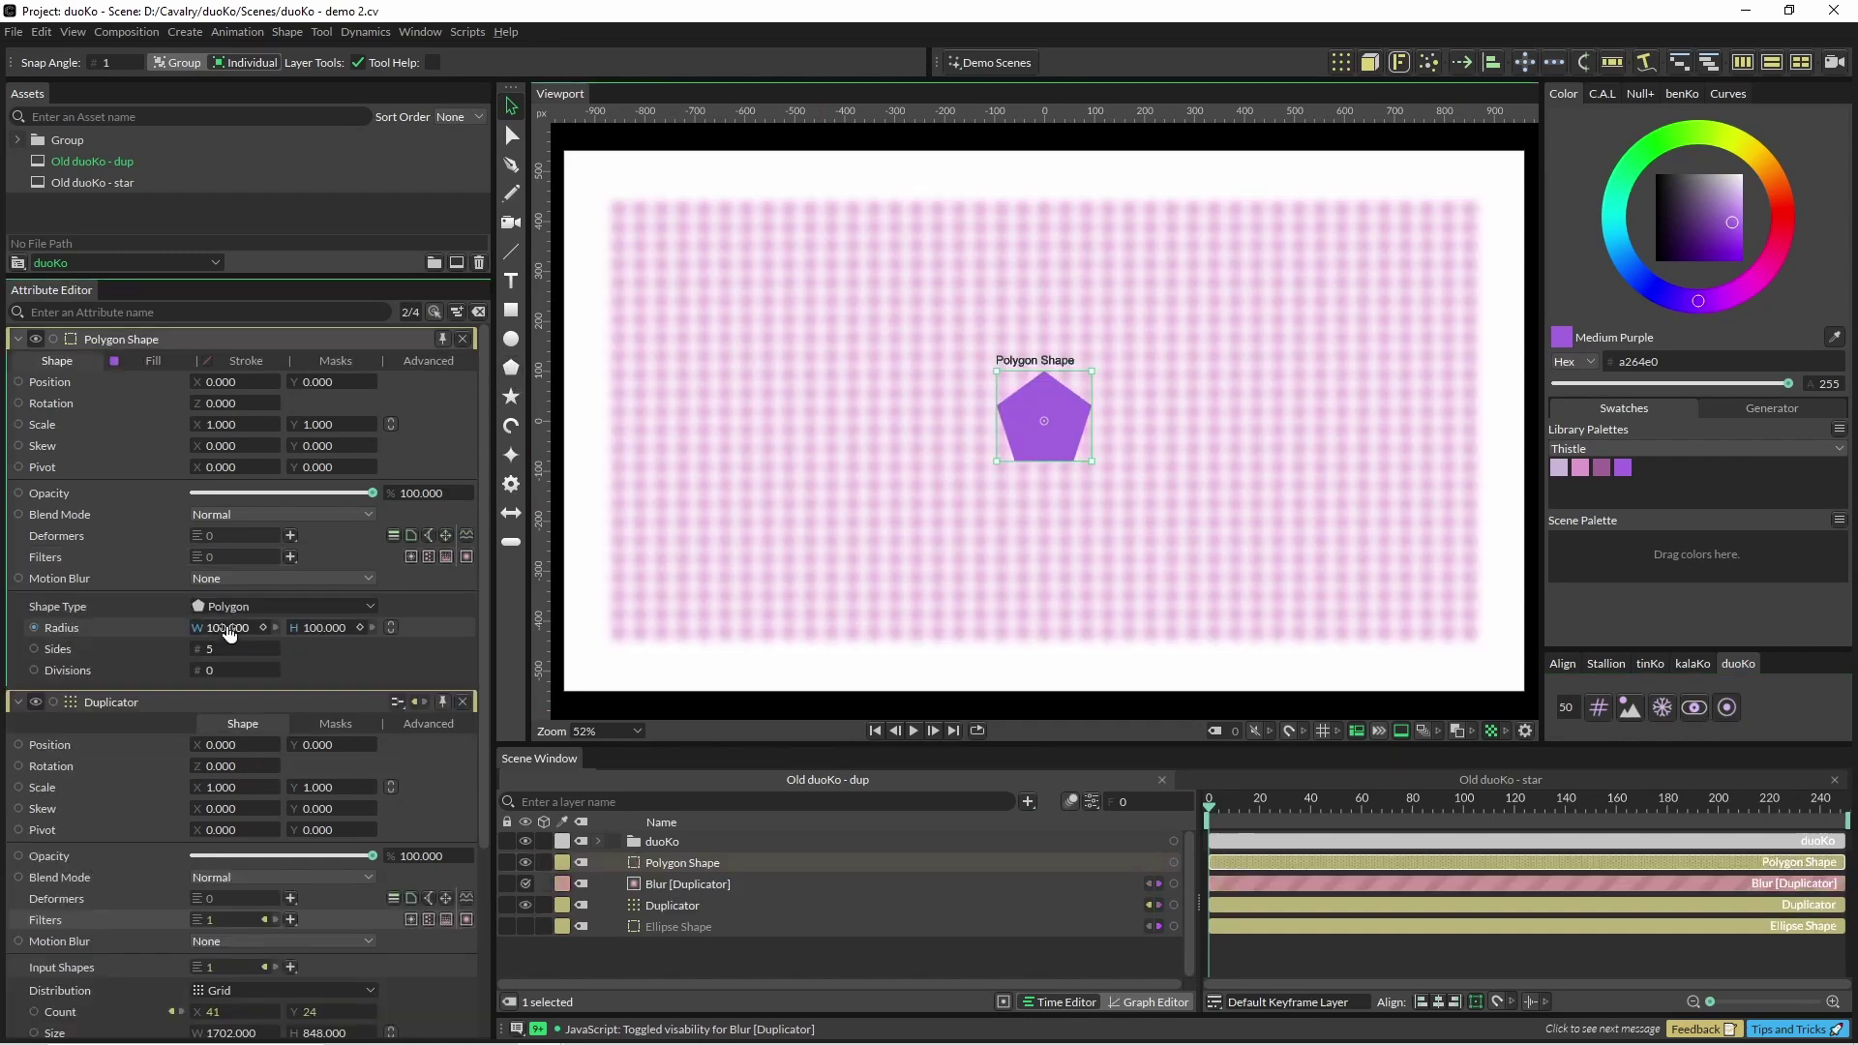
left_click_drag(228, 631, 563, 639)
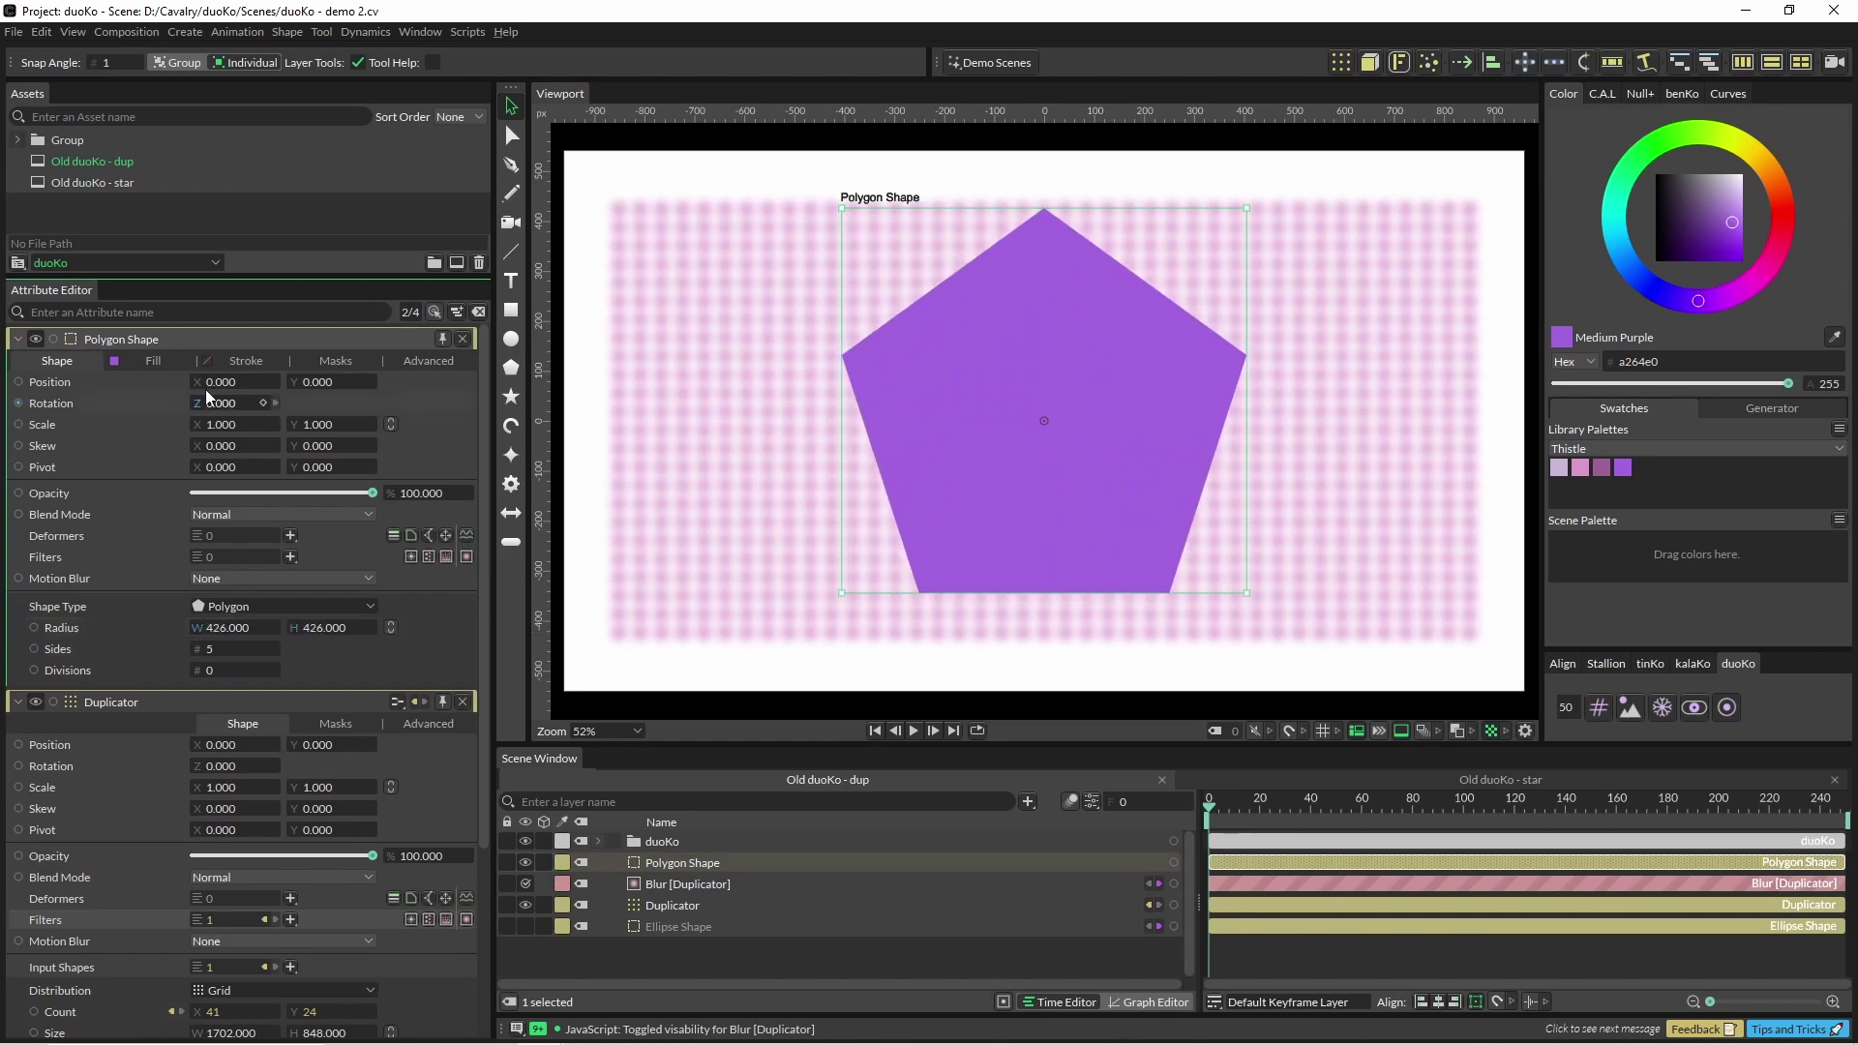
left_click(155, 360)
right_click(238, 471)
mouse_move(315, 526)
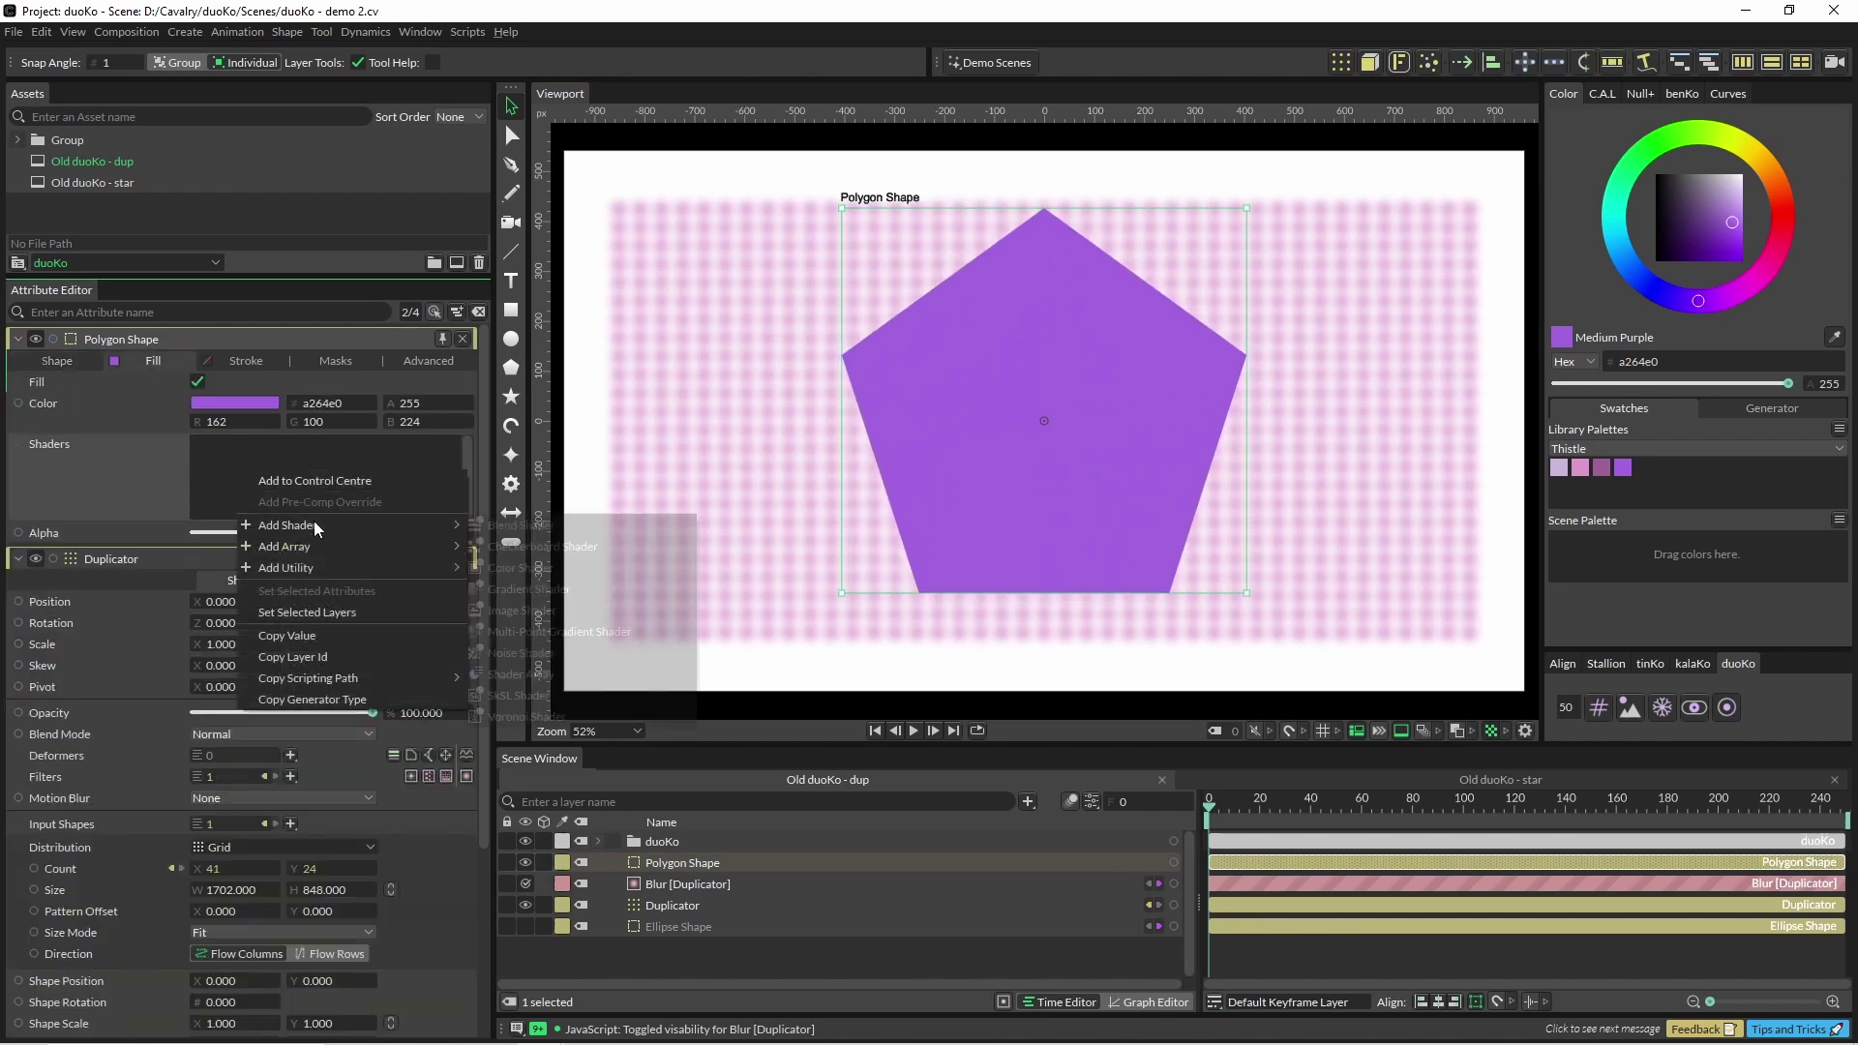
left_click(554, 592)
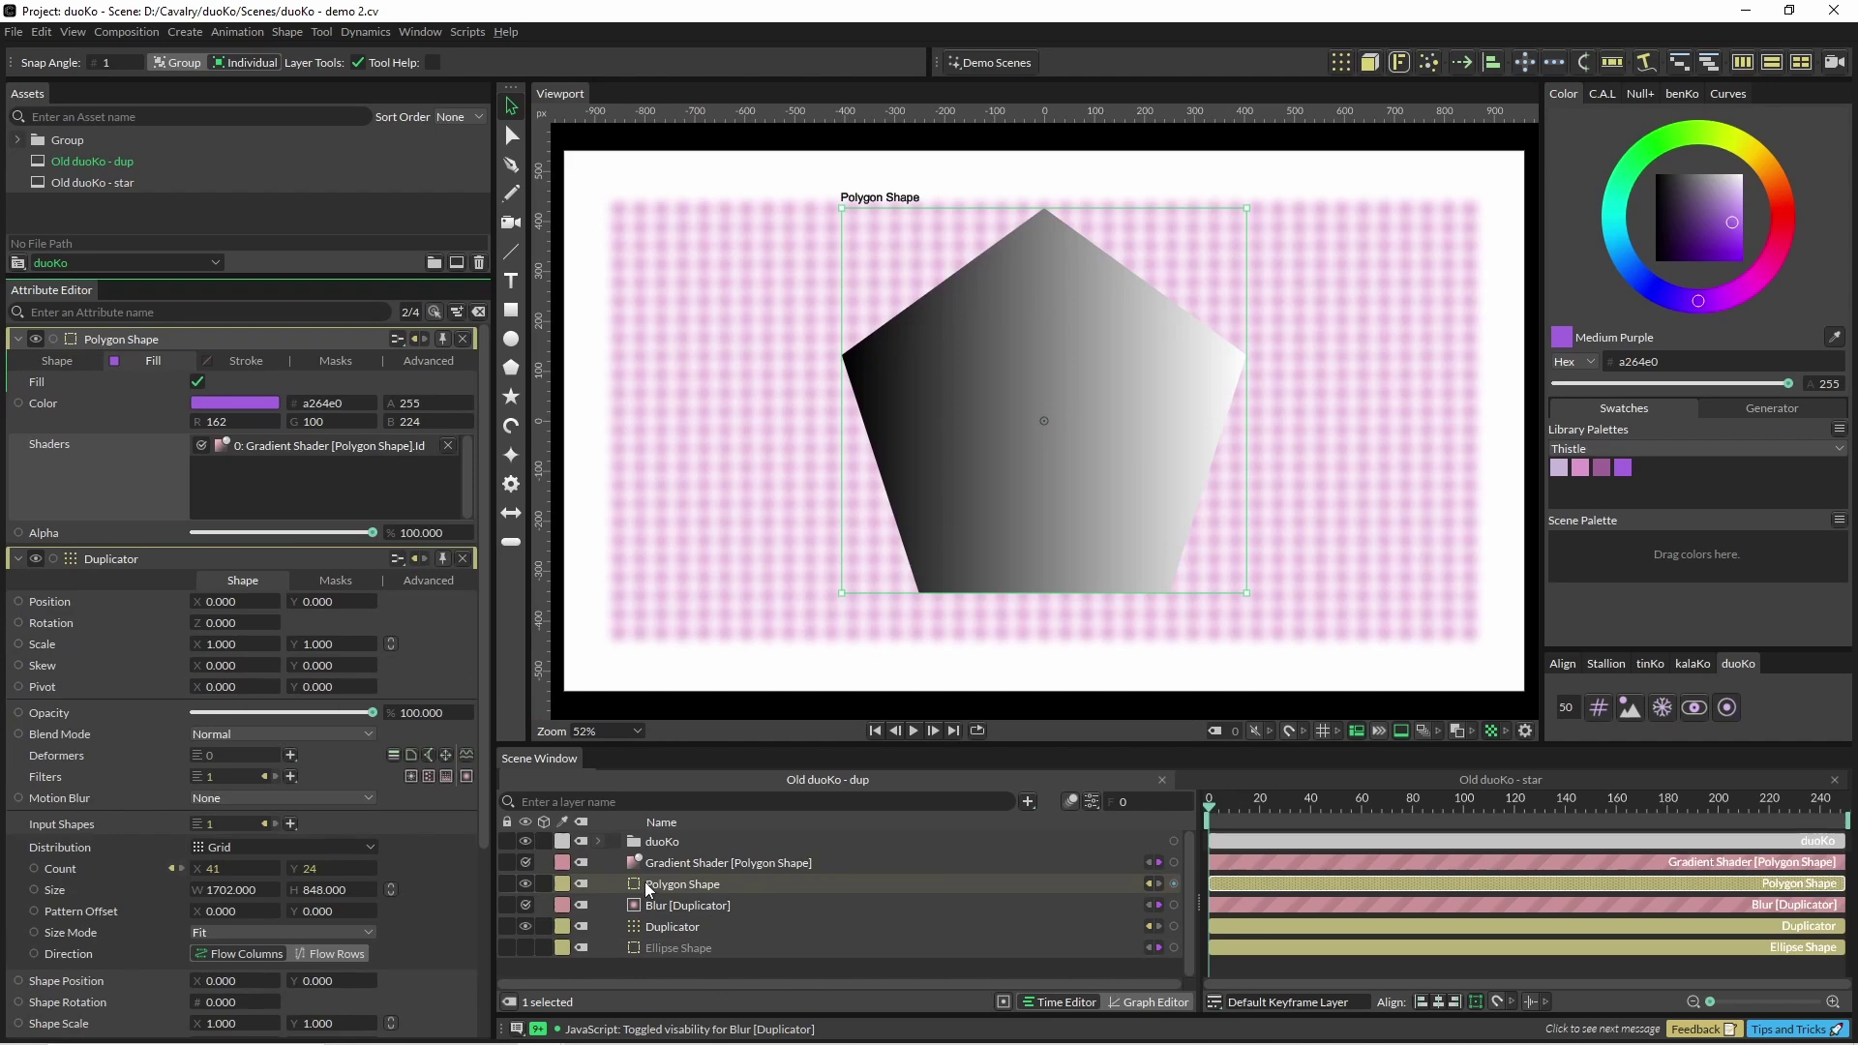
Add a duoKo visibility toggle for the gradient, then delete the pentagon, gradient shader and blur layers
left_click(1708, 711)
left_click(1734, 708)
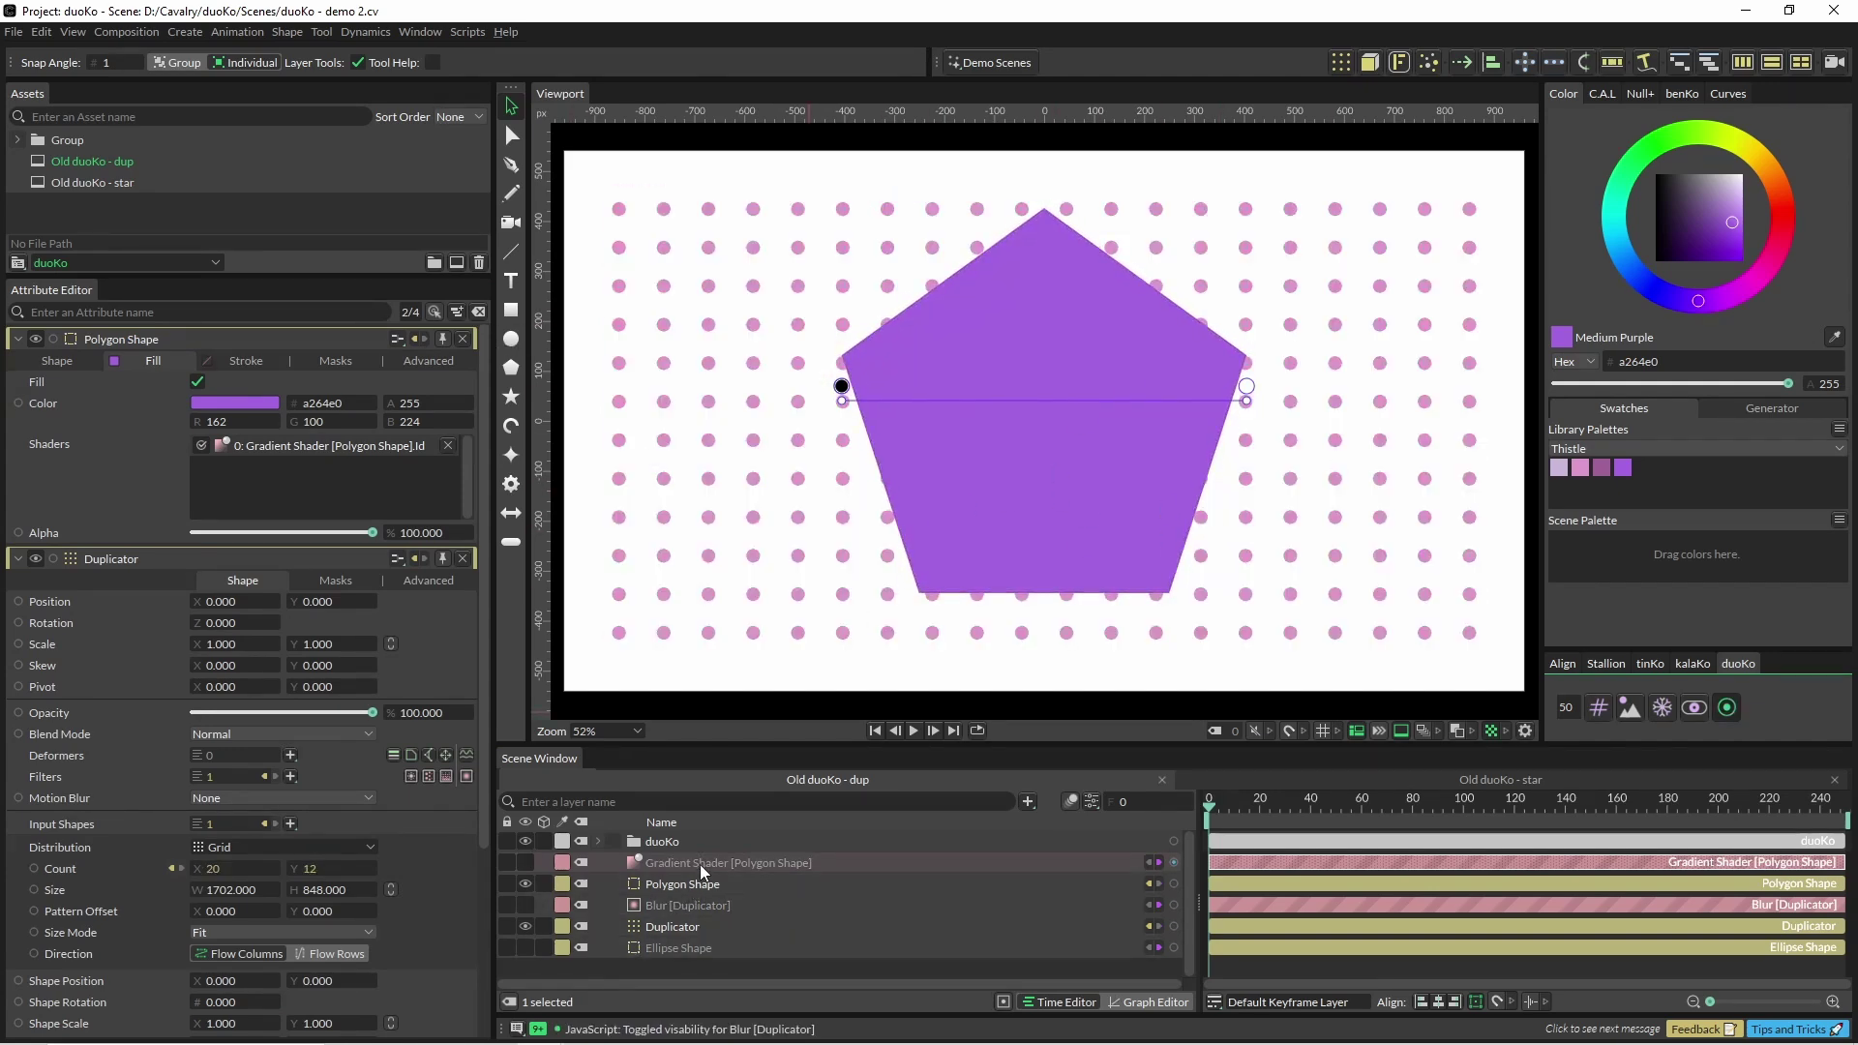
scroll(699, 846, "down", 1)
key("Delete")
key("Delete")
key("Delete")
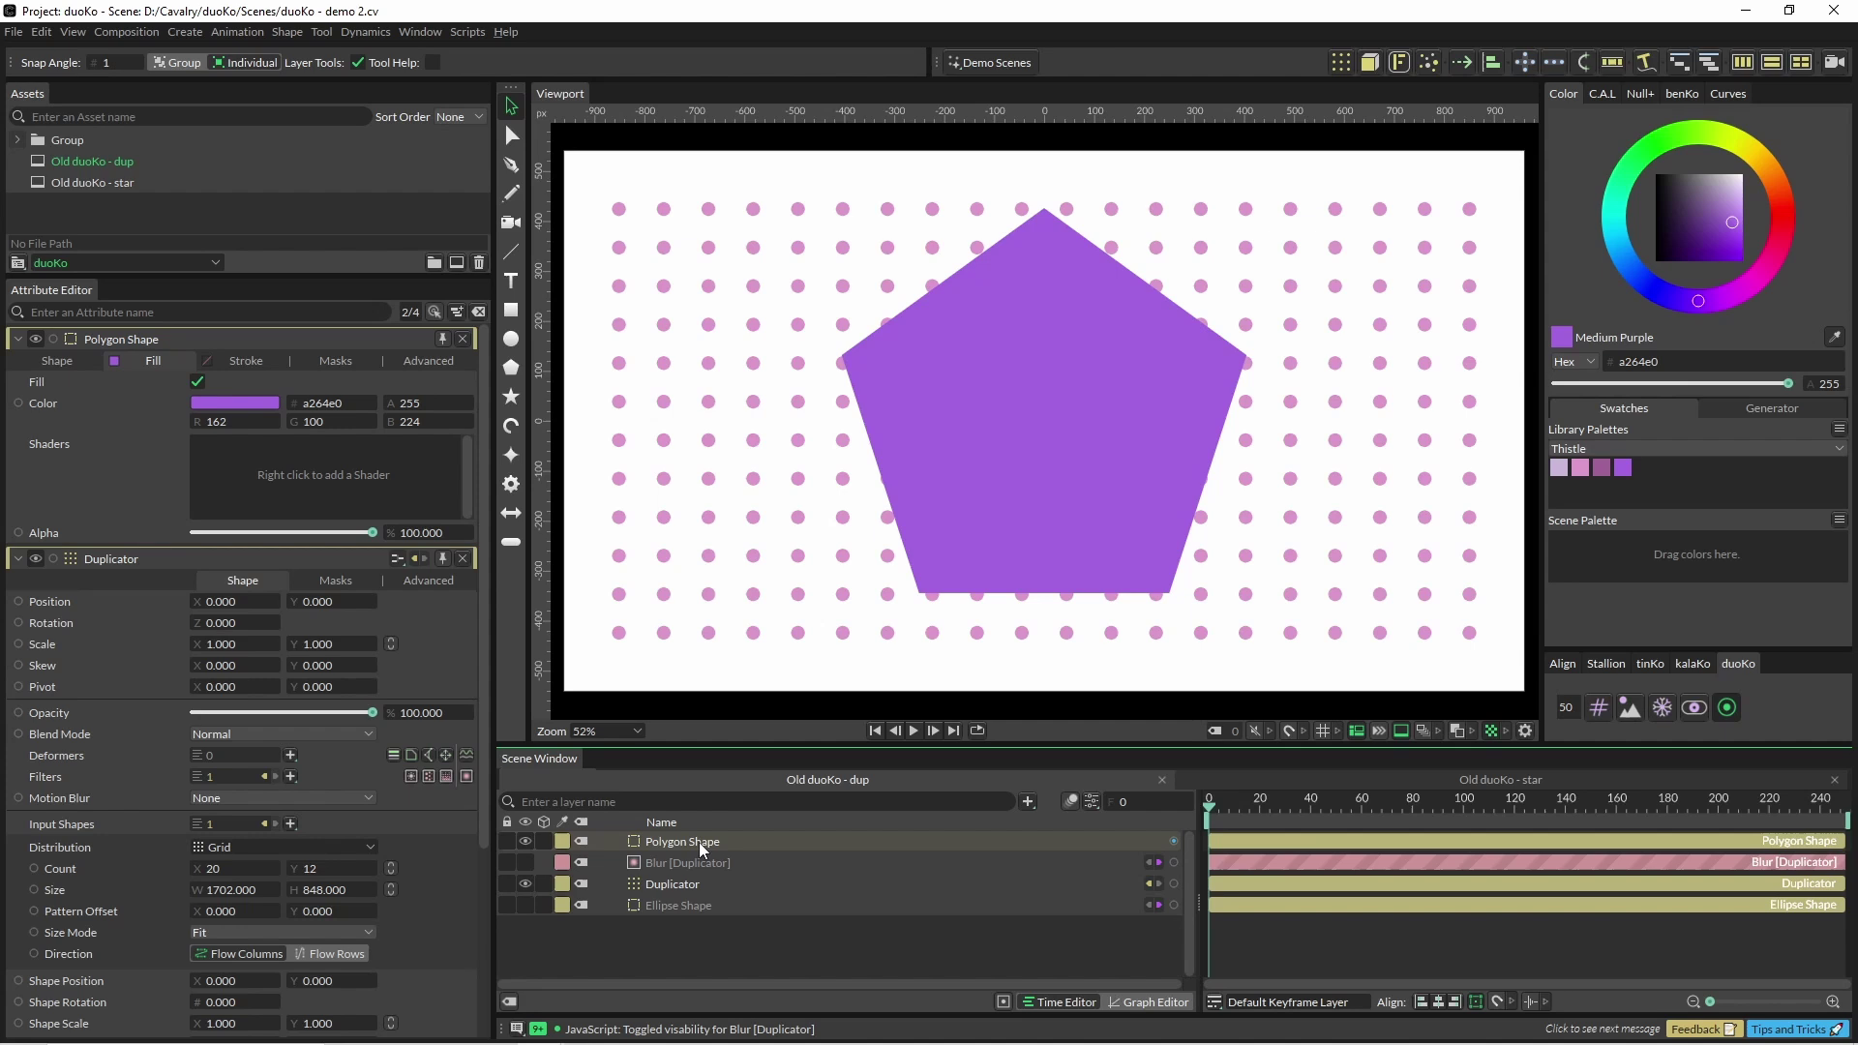
Add a Noise behaviour to the Duplicator's Shape Position and set its Minimum to -57
left_click(683, 846)
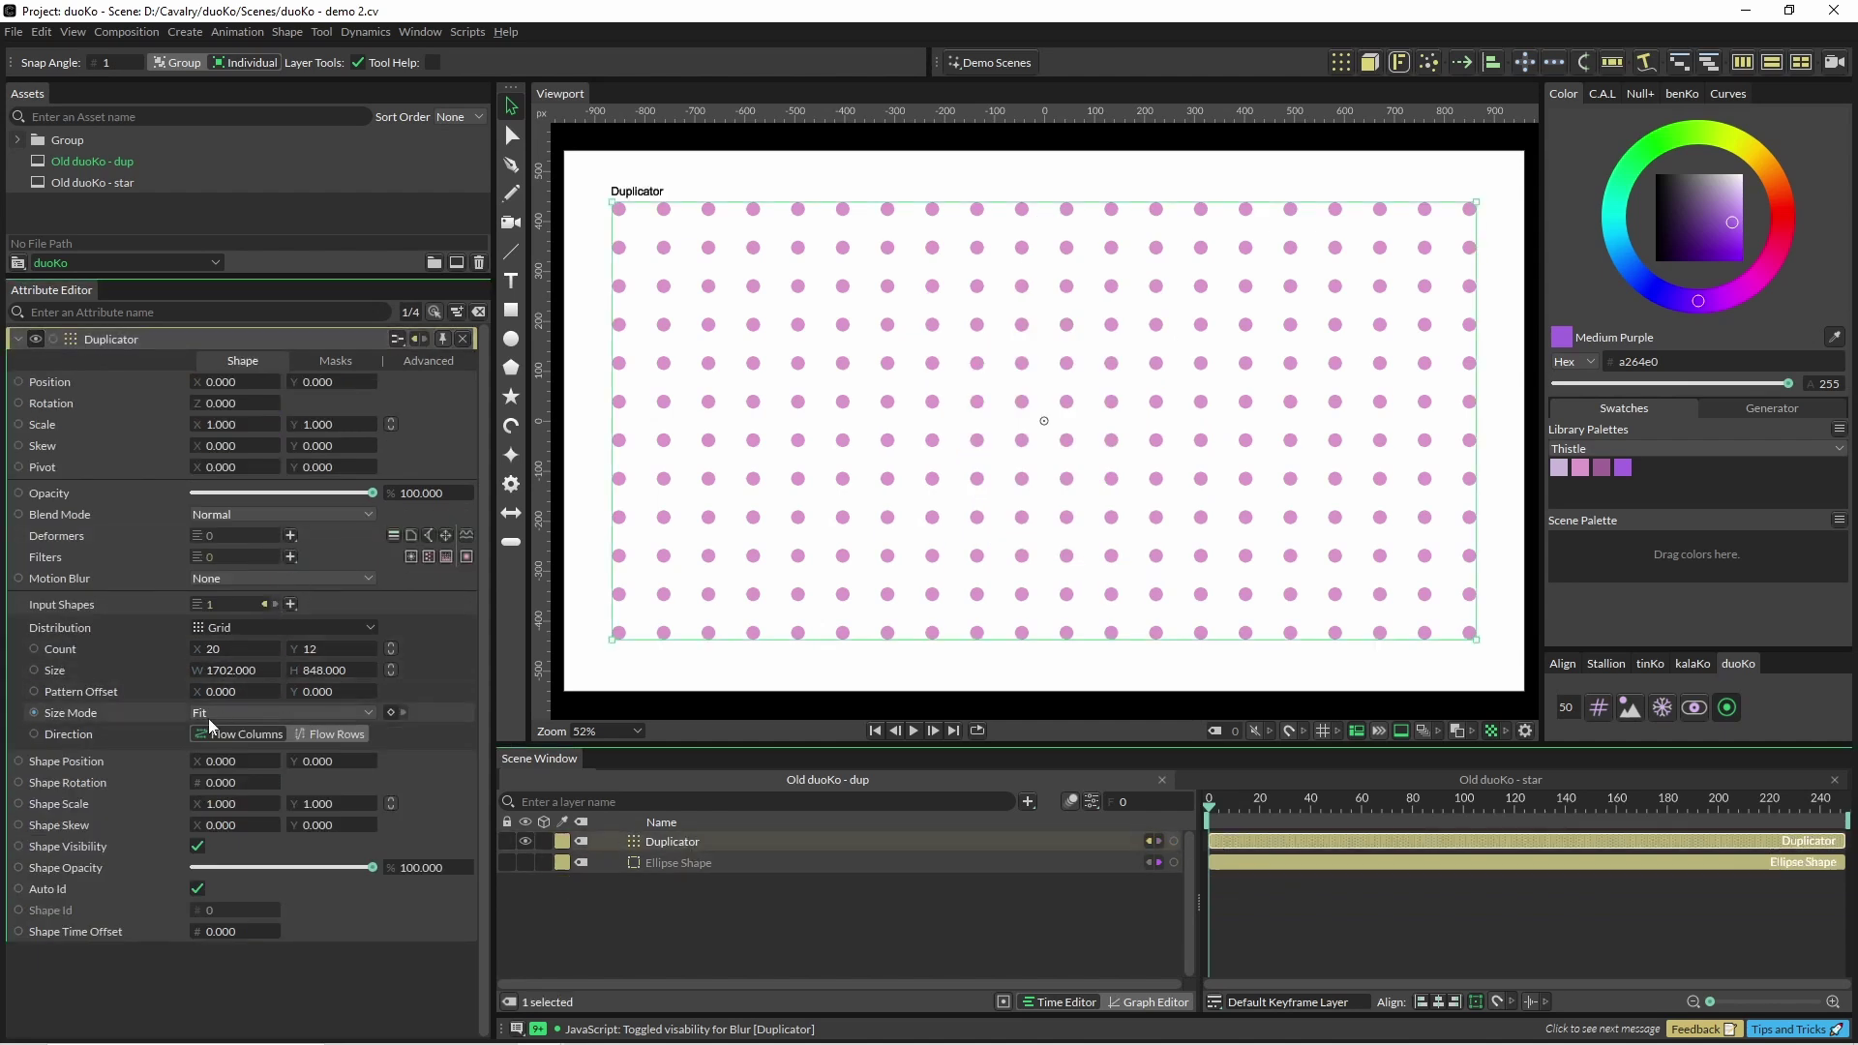
right_click(124, 765)
mouse_move(292, 573)
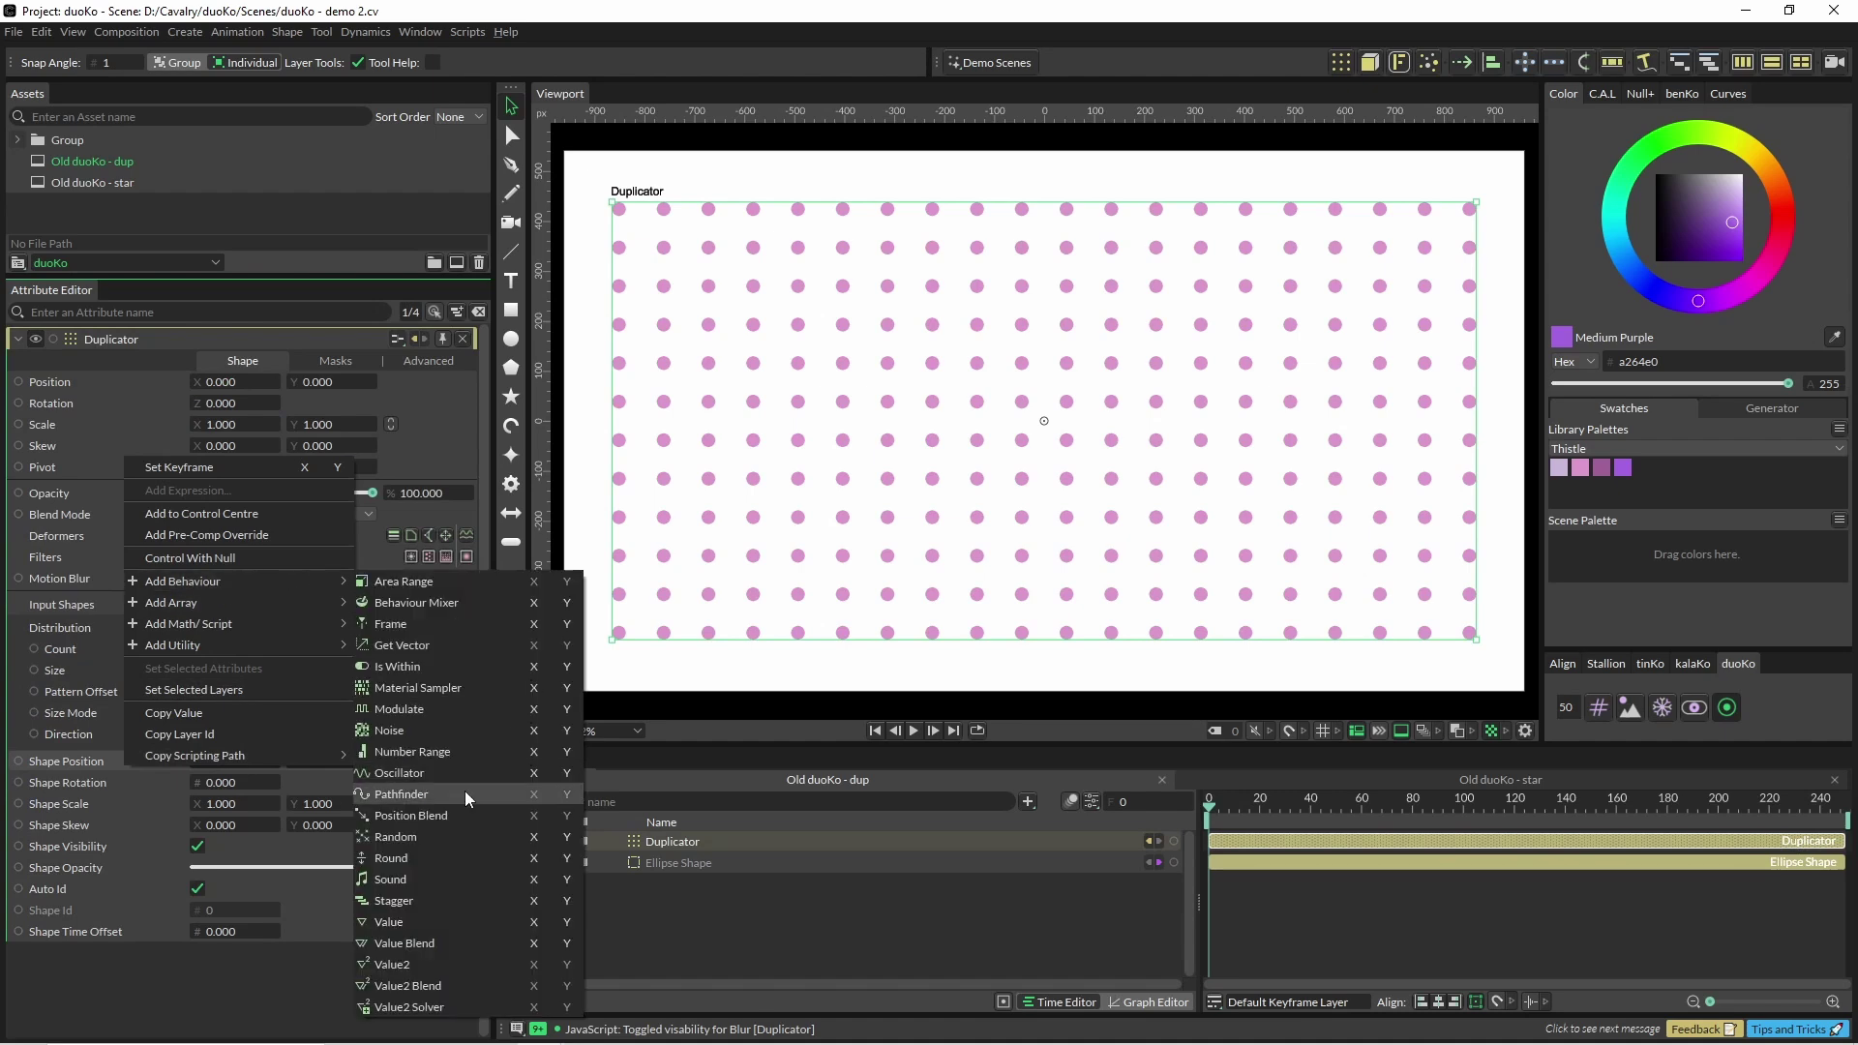
left_click(454, 731)
left_click(677, 842)
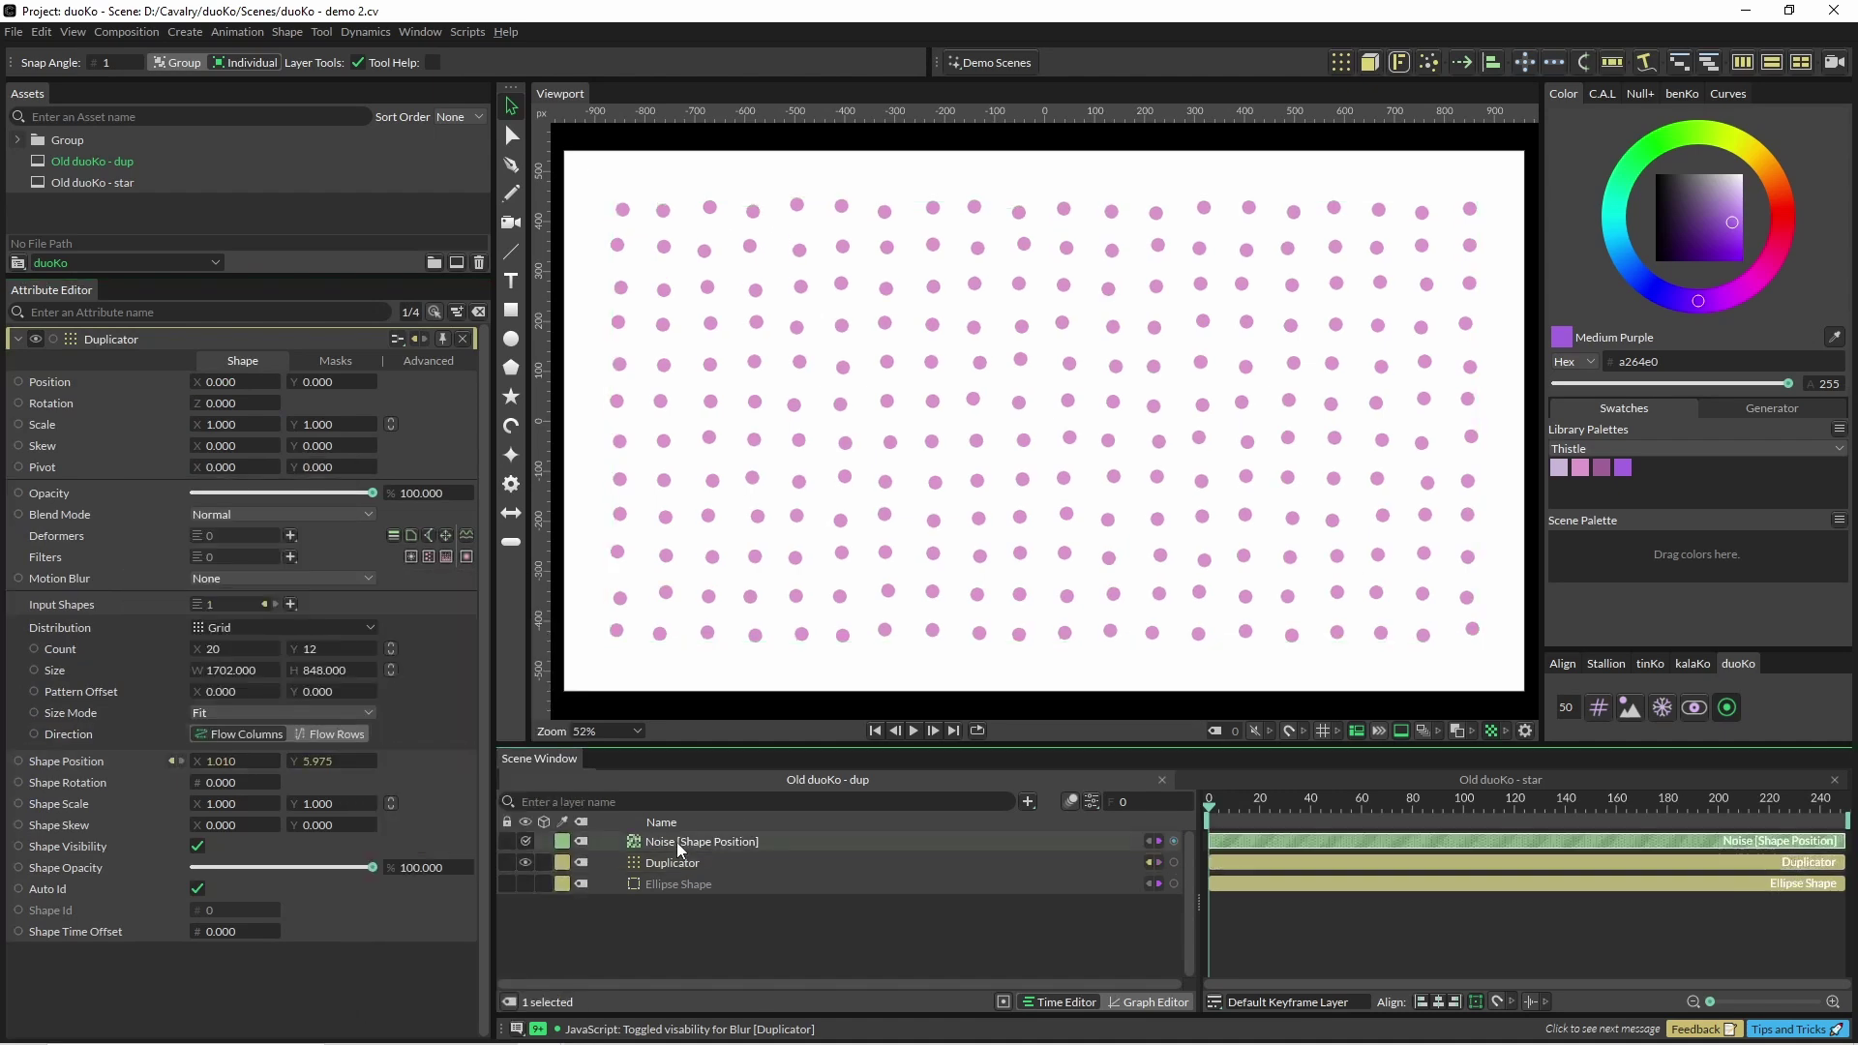
left_click_drag(231, 468, 658, 703)
Play the animation and create a duoKo freeze toggle, leaving the Duplicator unfrozen
key("space")
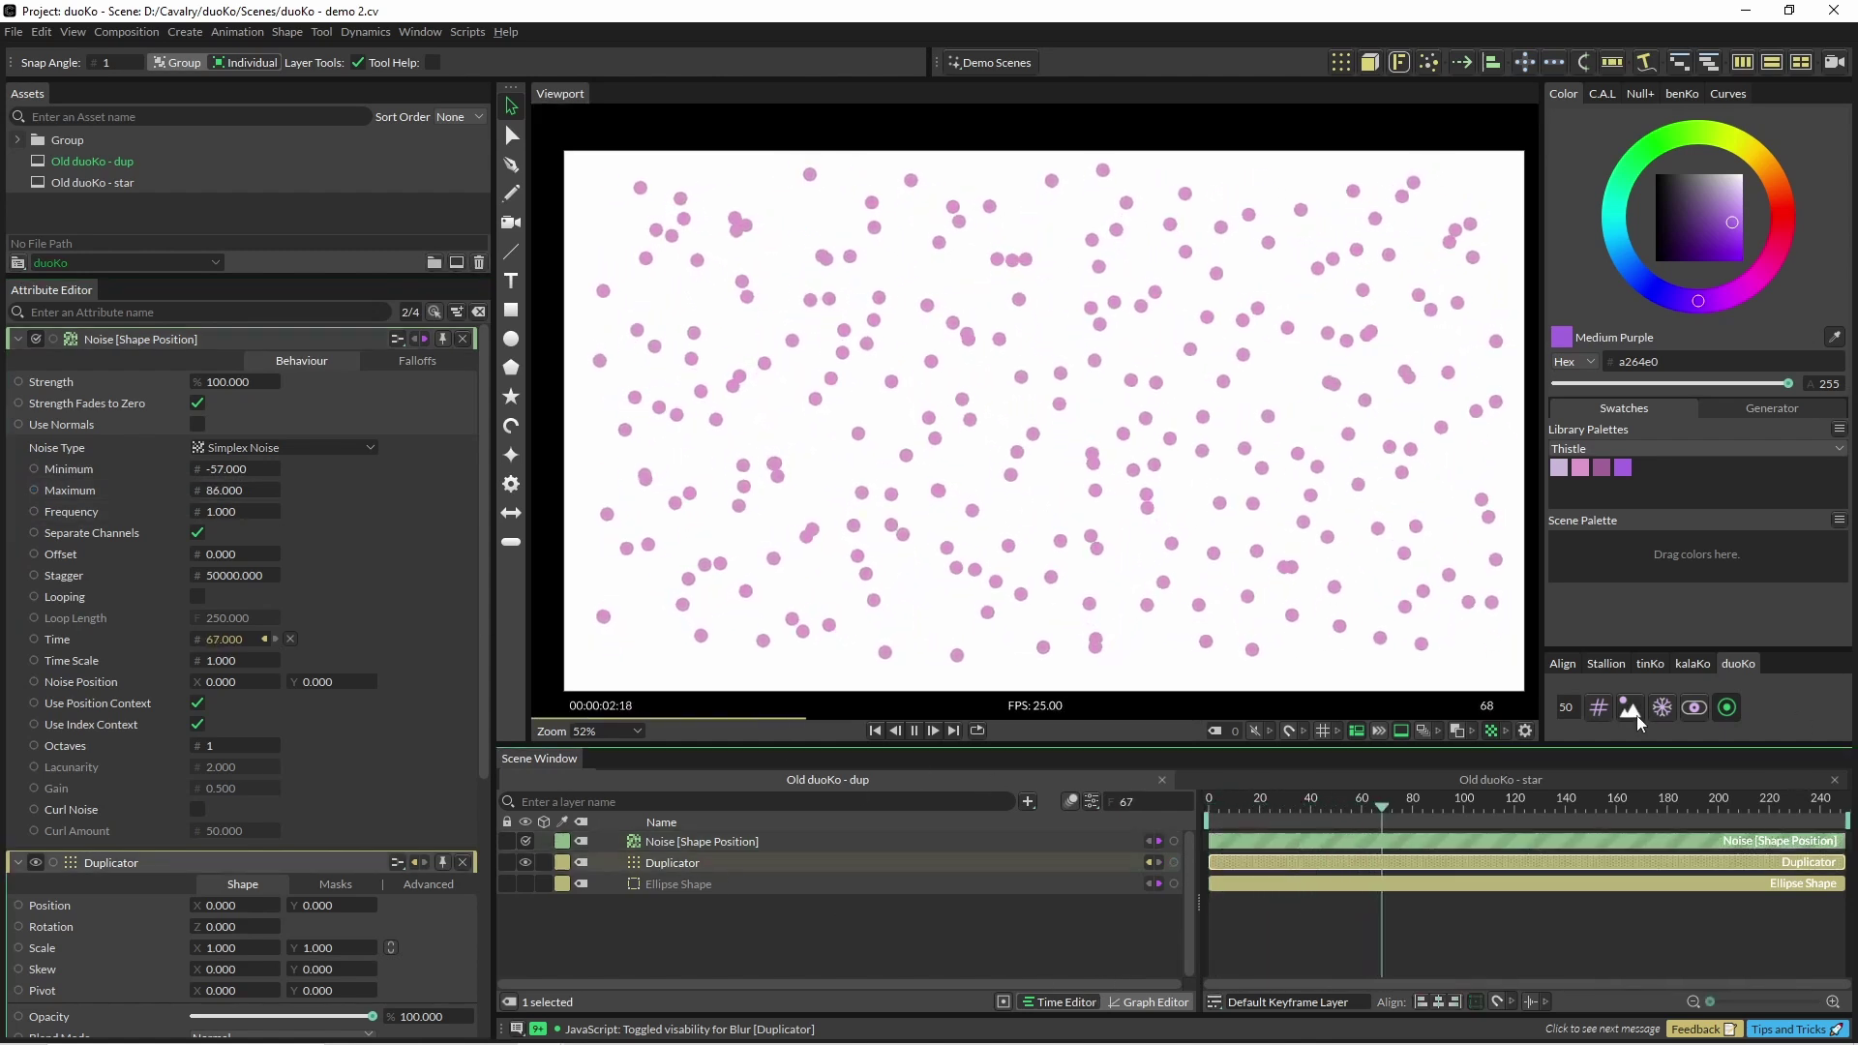
left_click(1662, 709)
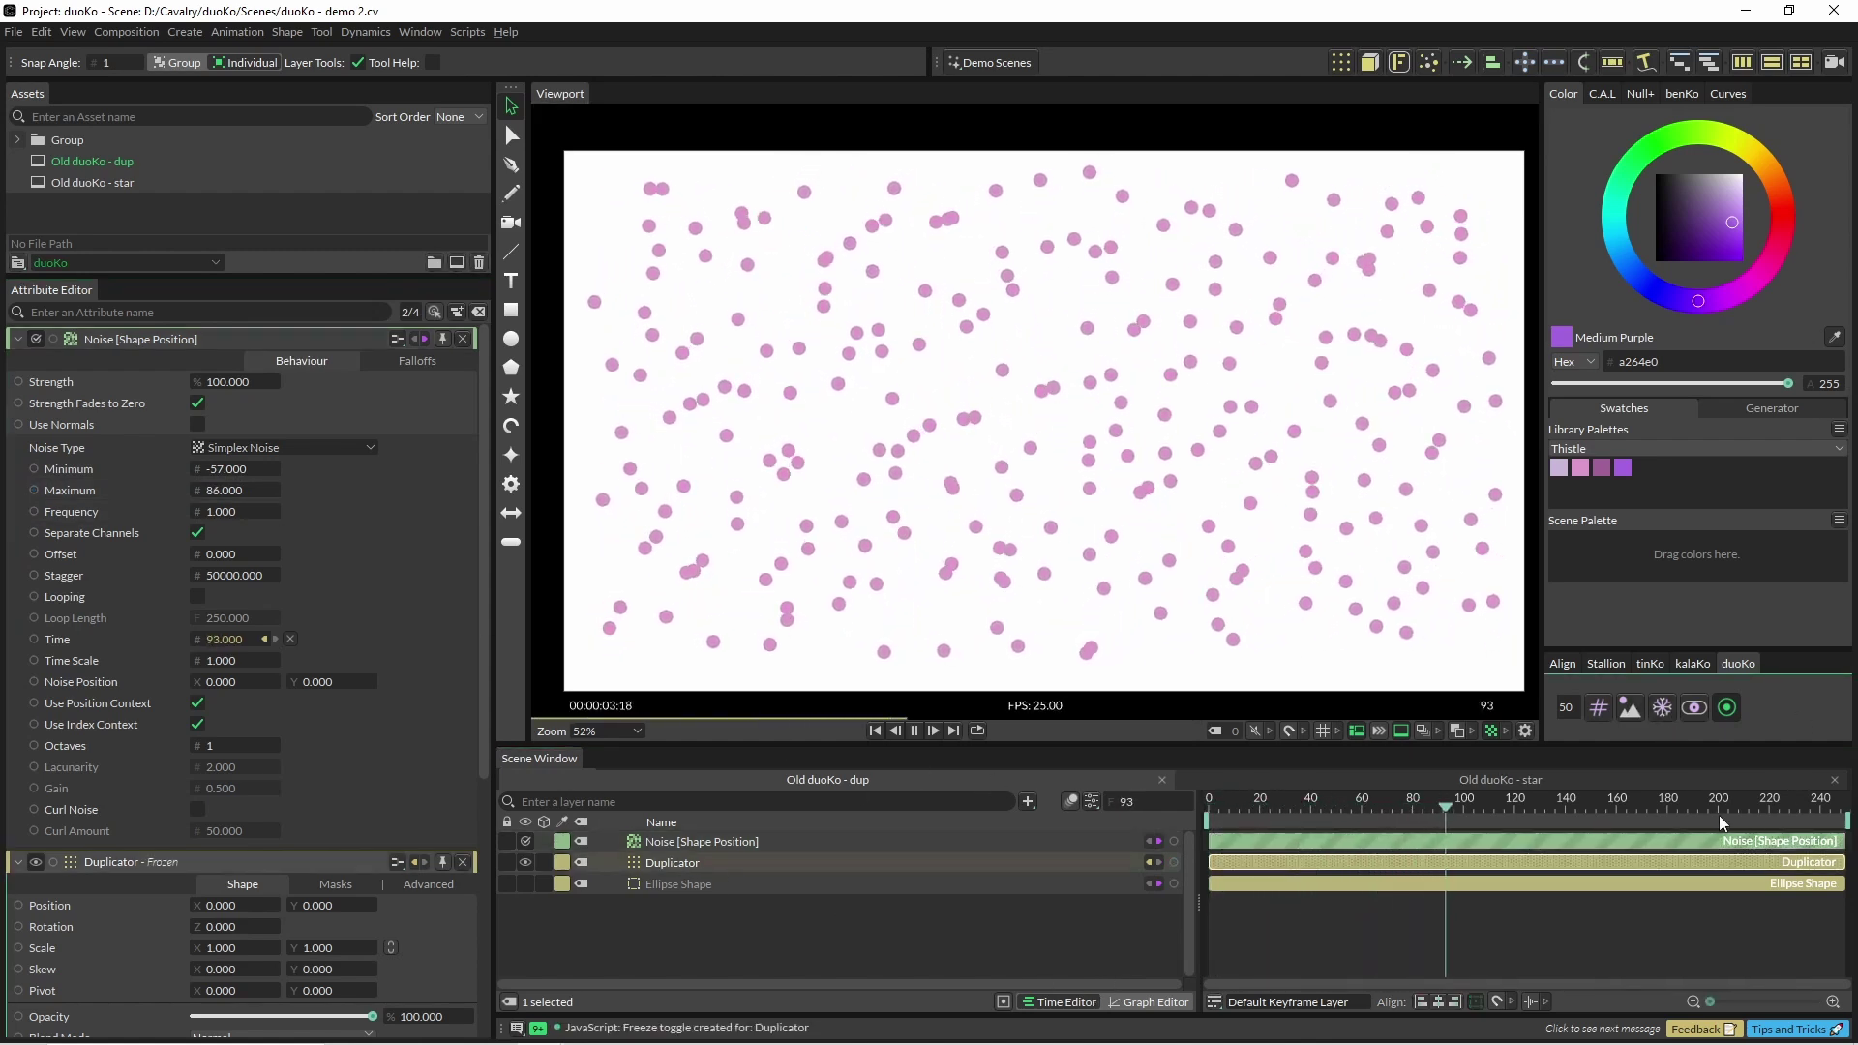
left_click(1727, 709)
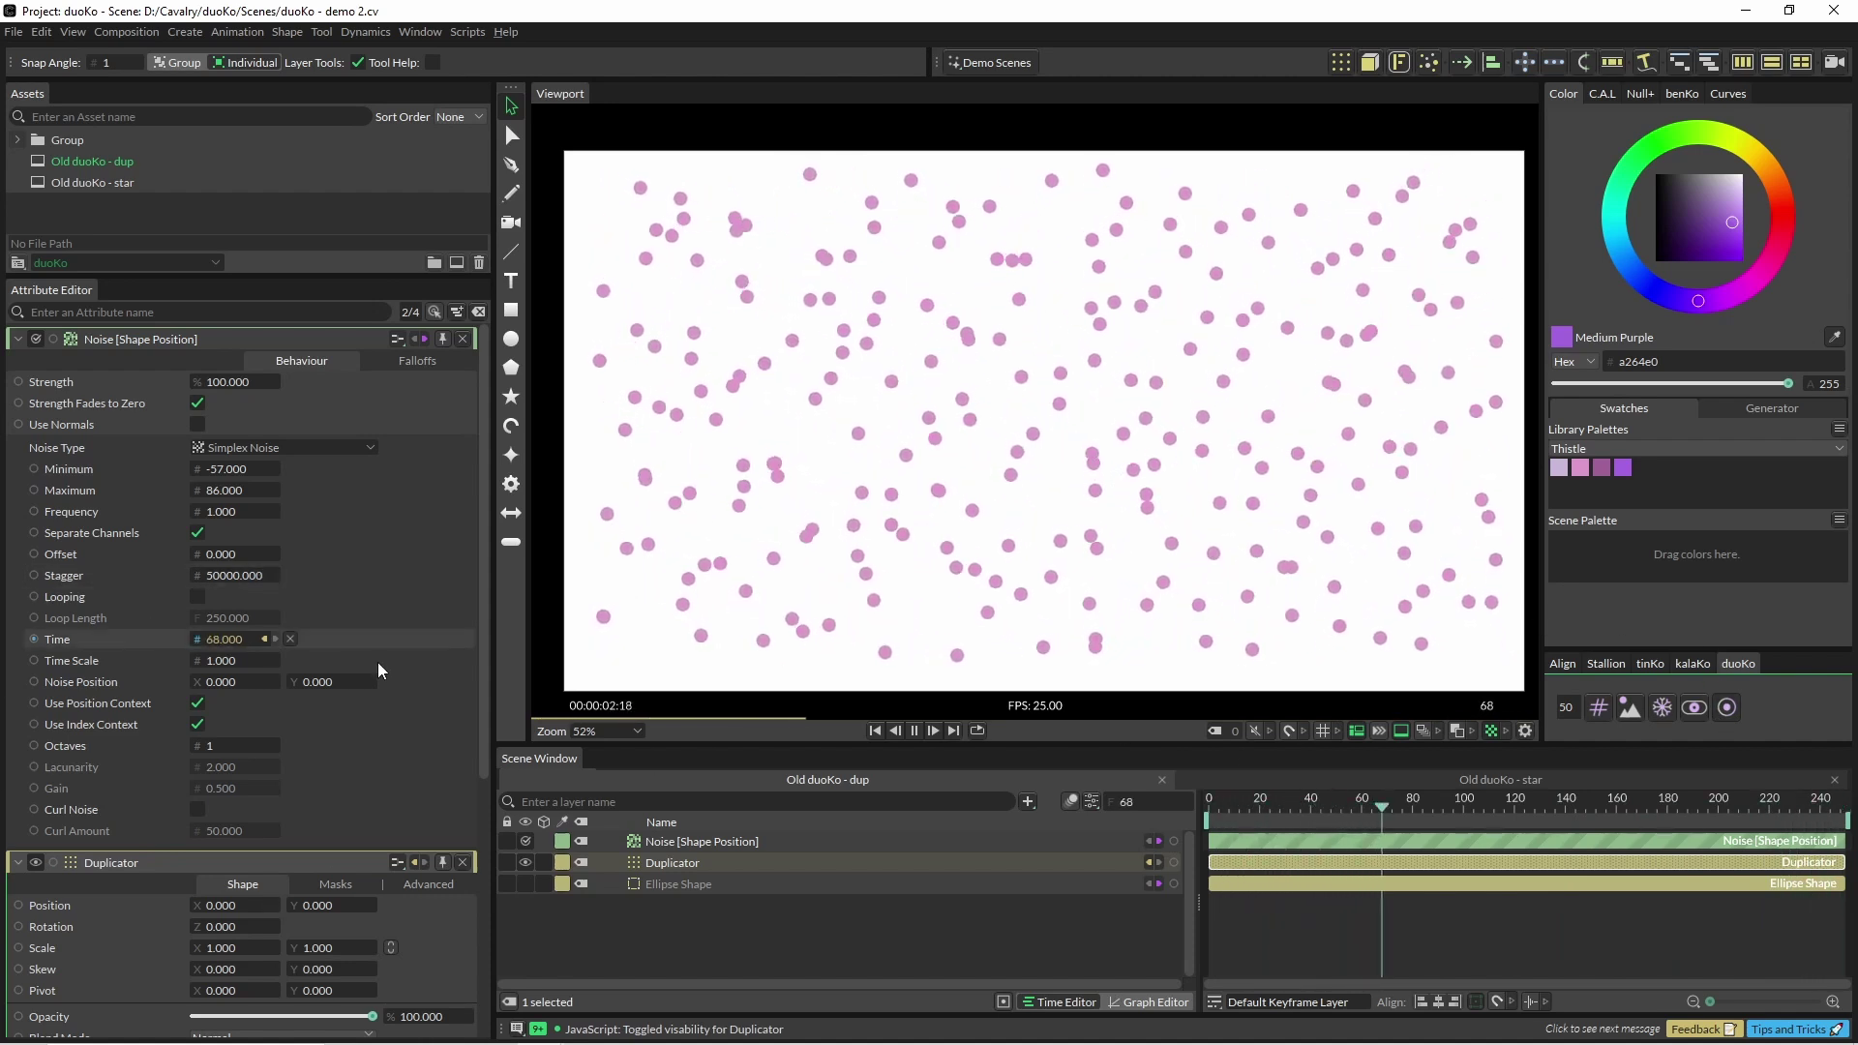
Set the Duplicator's Count X and Count Y to 50
left_click(700, 859)
scroll(141, 815, "down", 6)
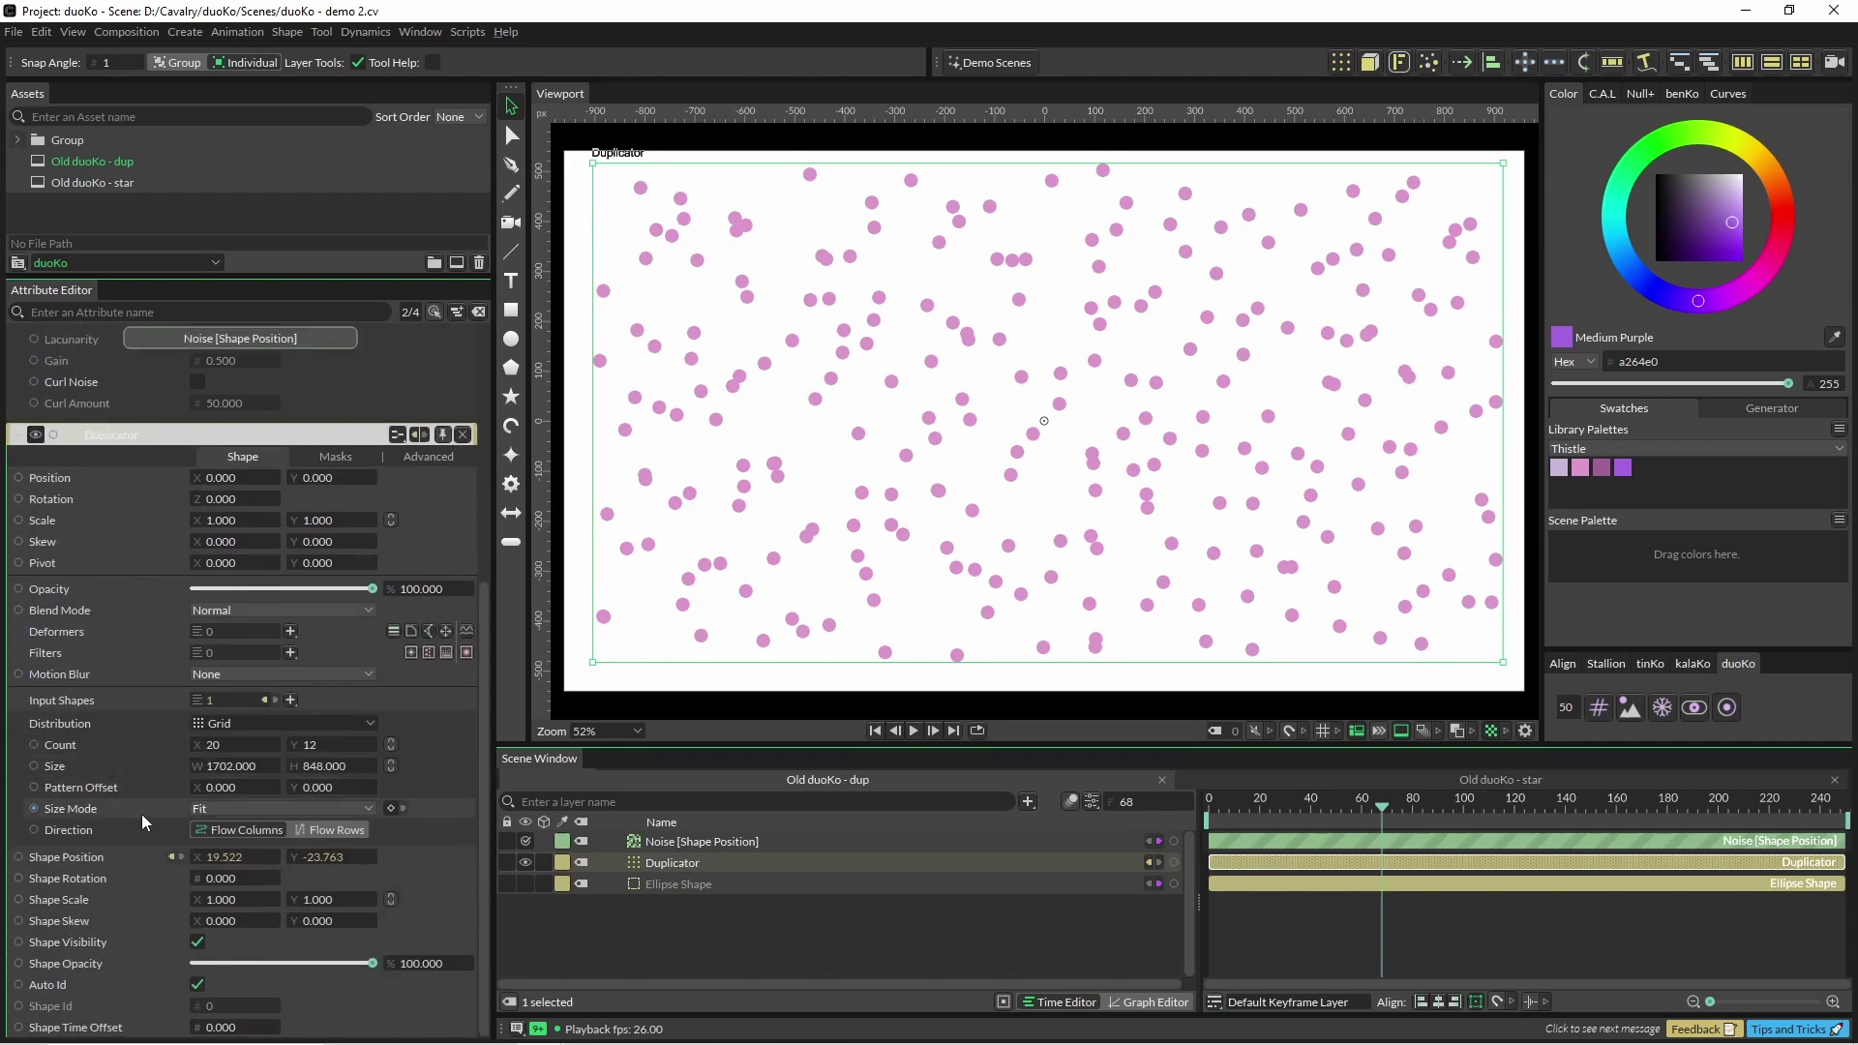
left_click(226, 745)
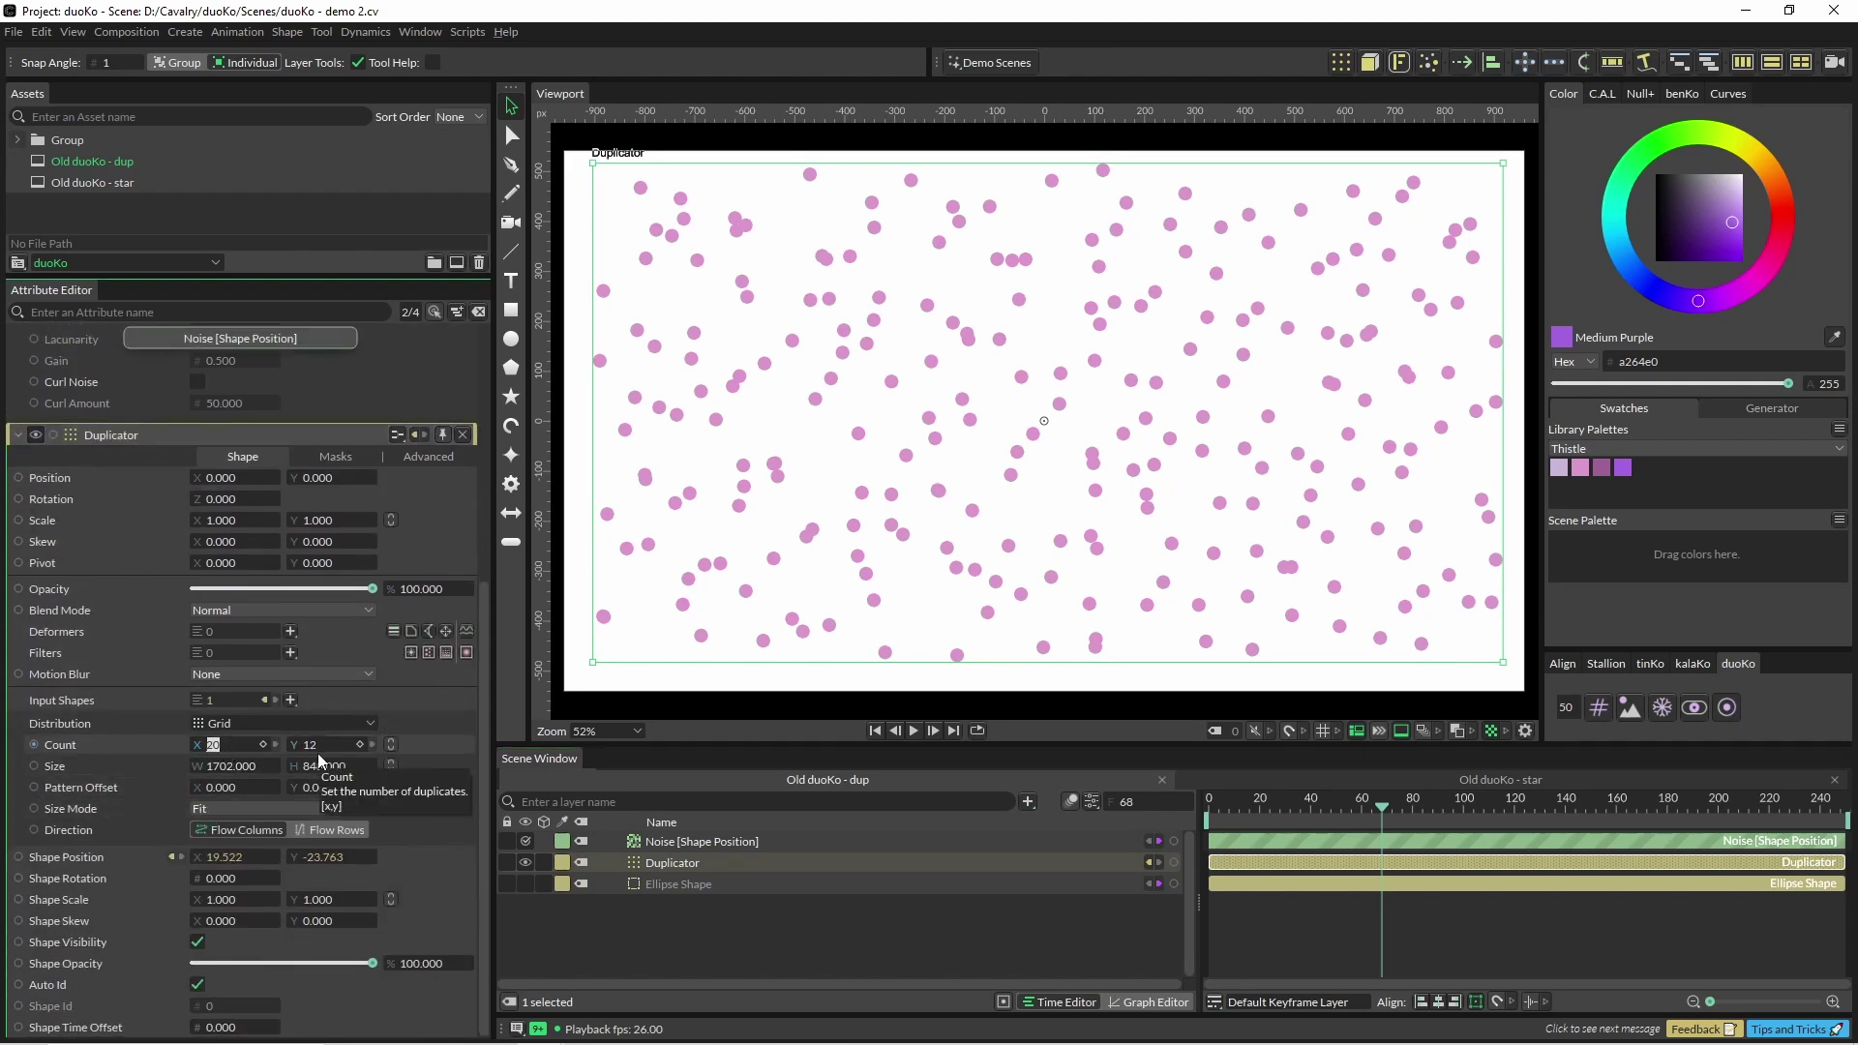
type("50")
key("Tab")
type("50")
key("Return")
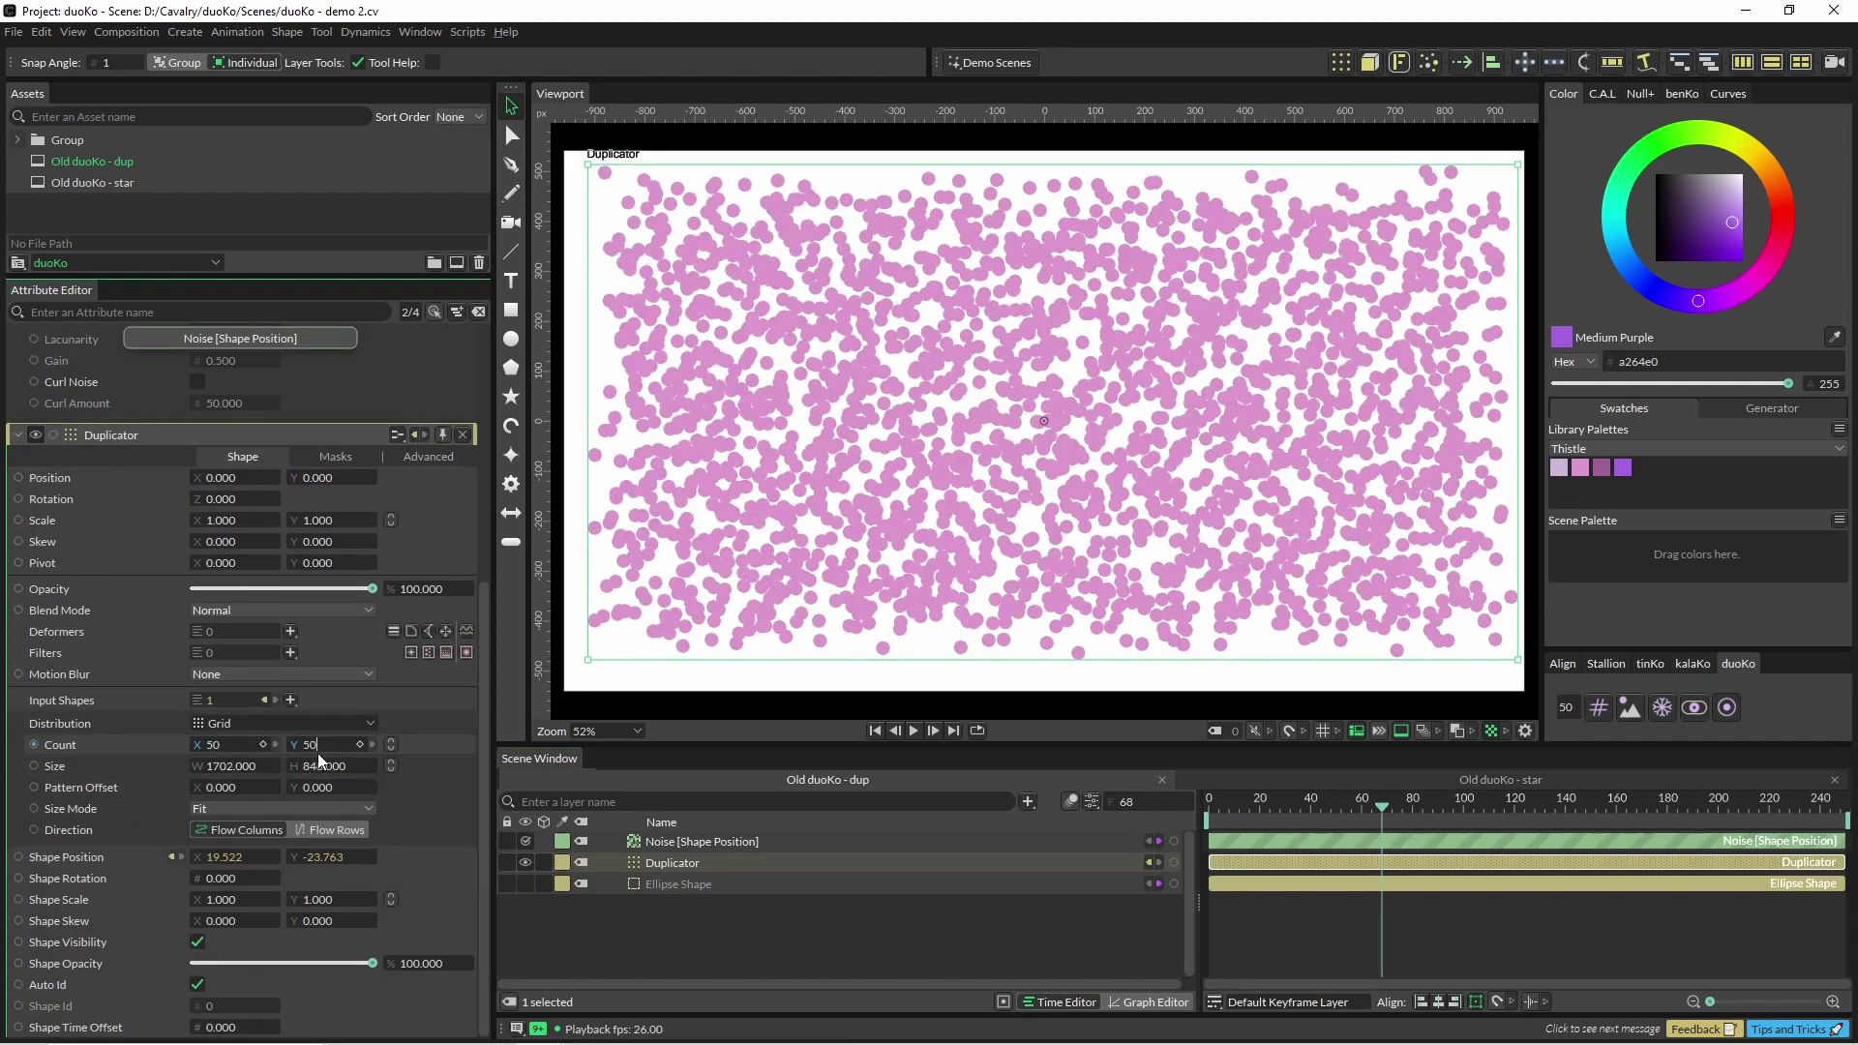
Play the animation and freeze the Duplicator's calculations with the duoKo button
left_click(929, 887)
key("space")
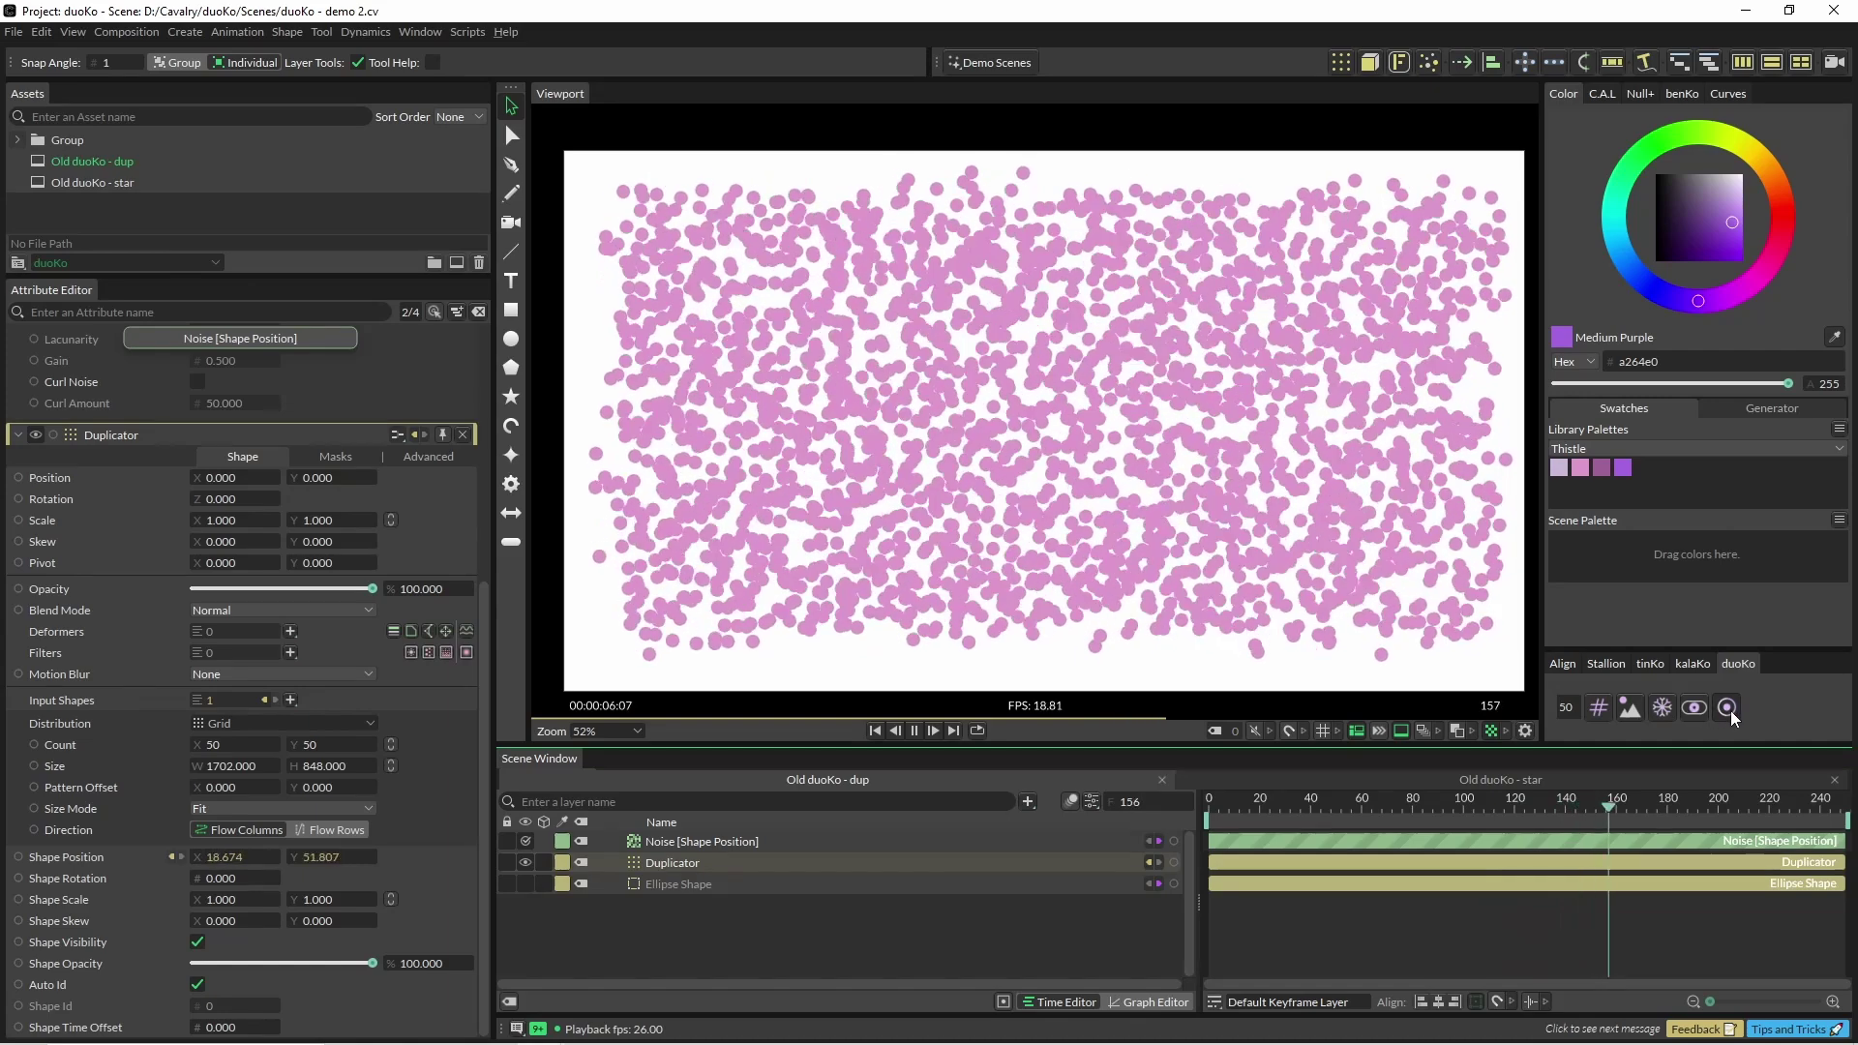
left_click(1730, 710)
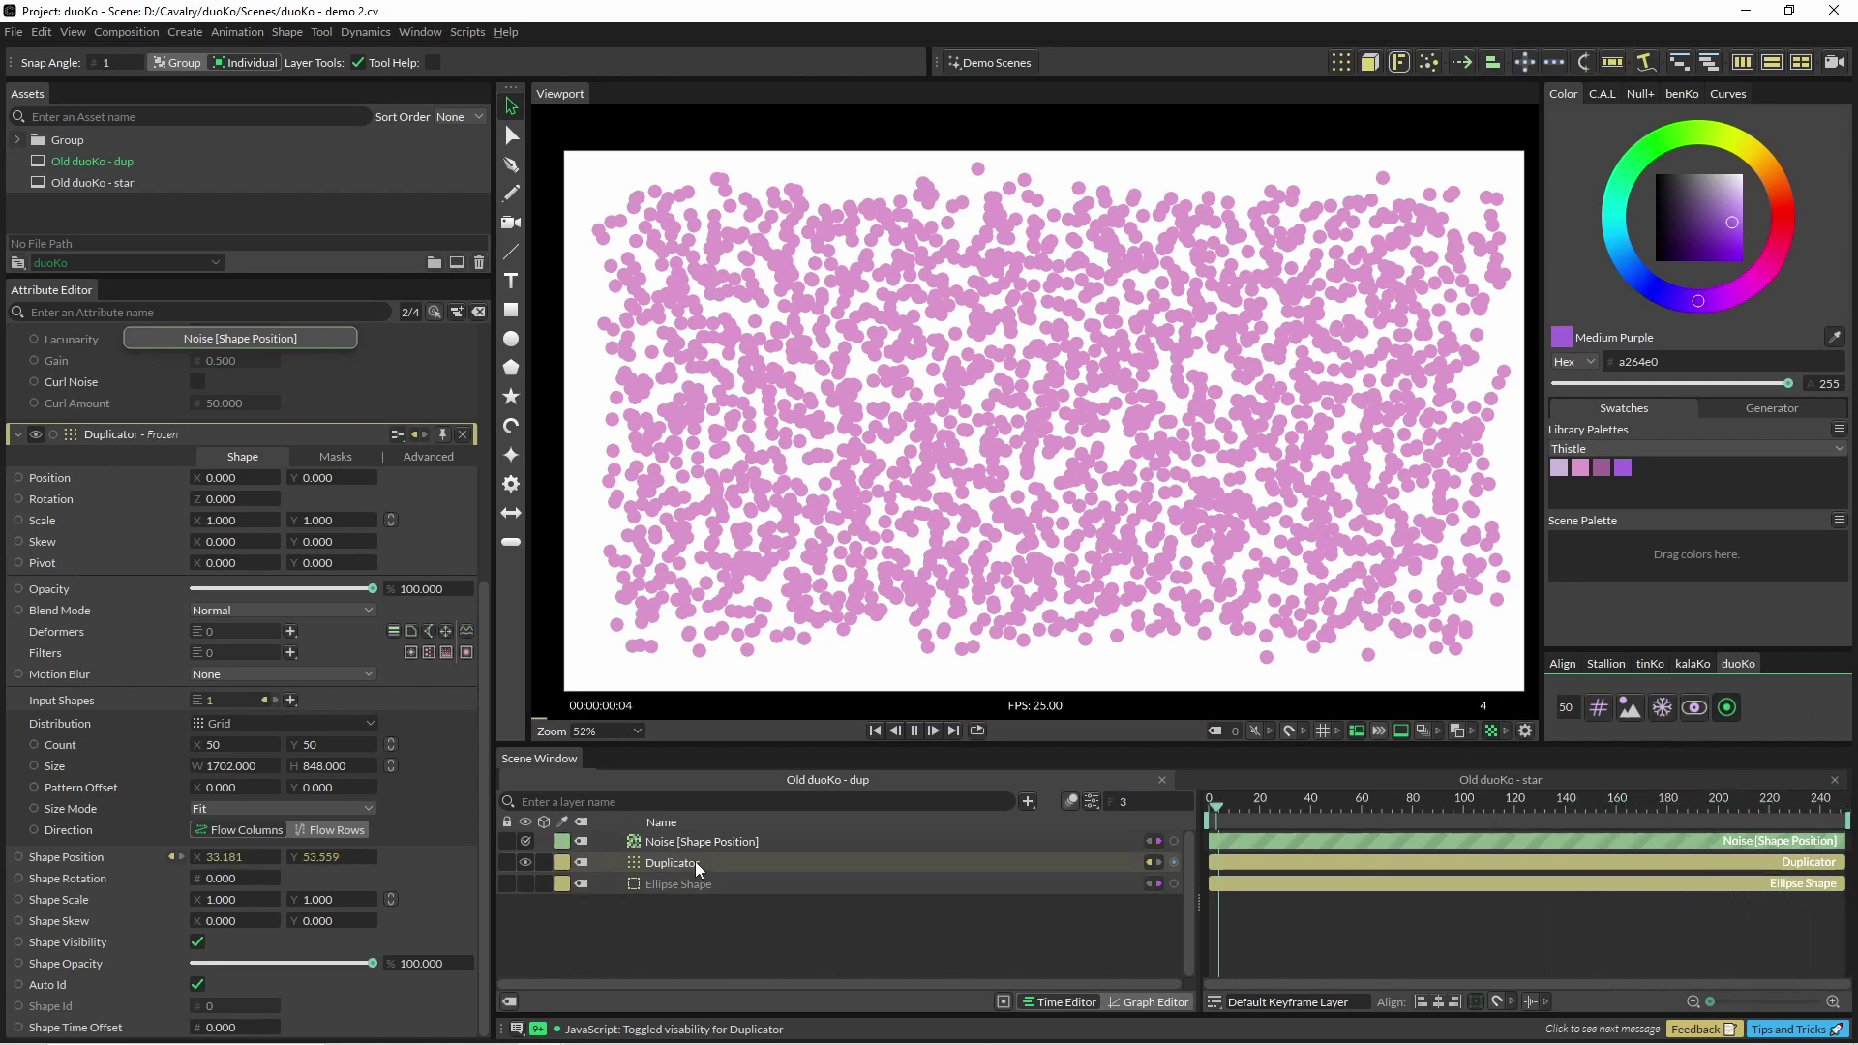
Uncheck Freeze Calculations in the Duplicator's Advanced settings and recreate the duoKo freeze toggle
key("space")
left_click(1663, 710)
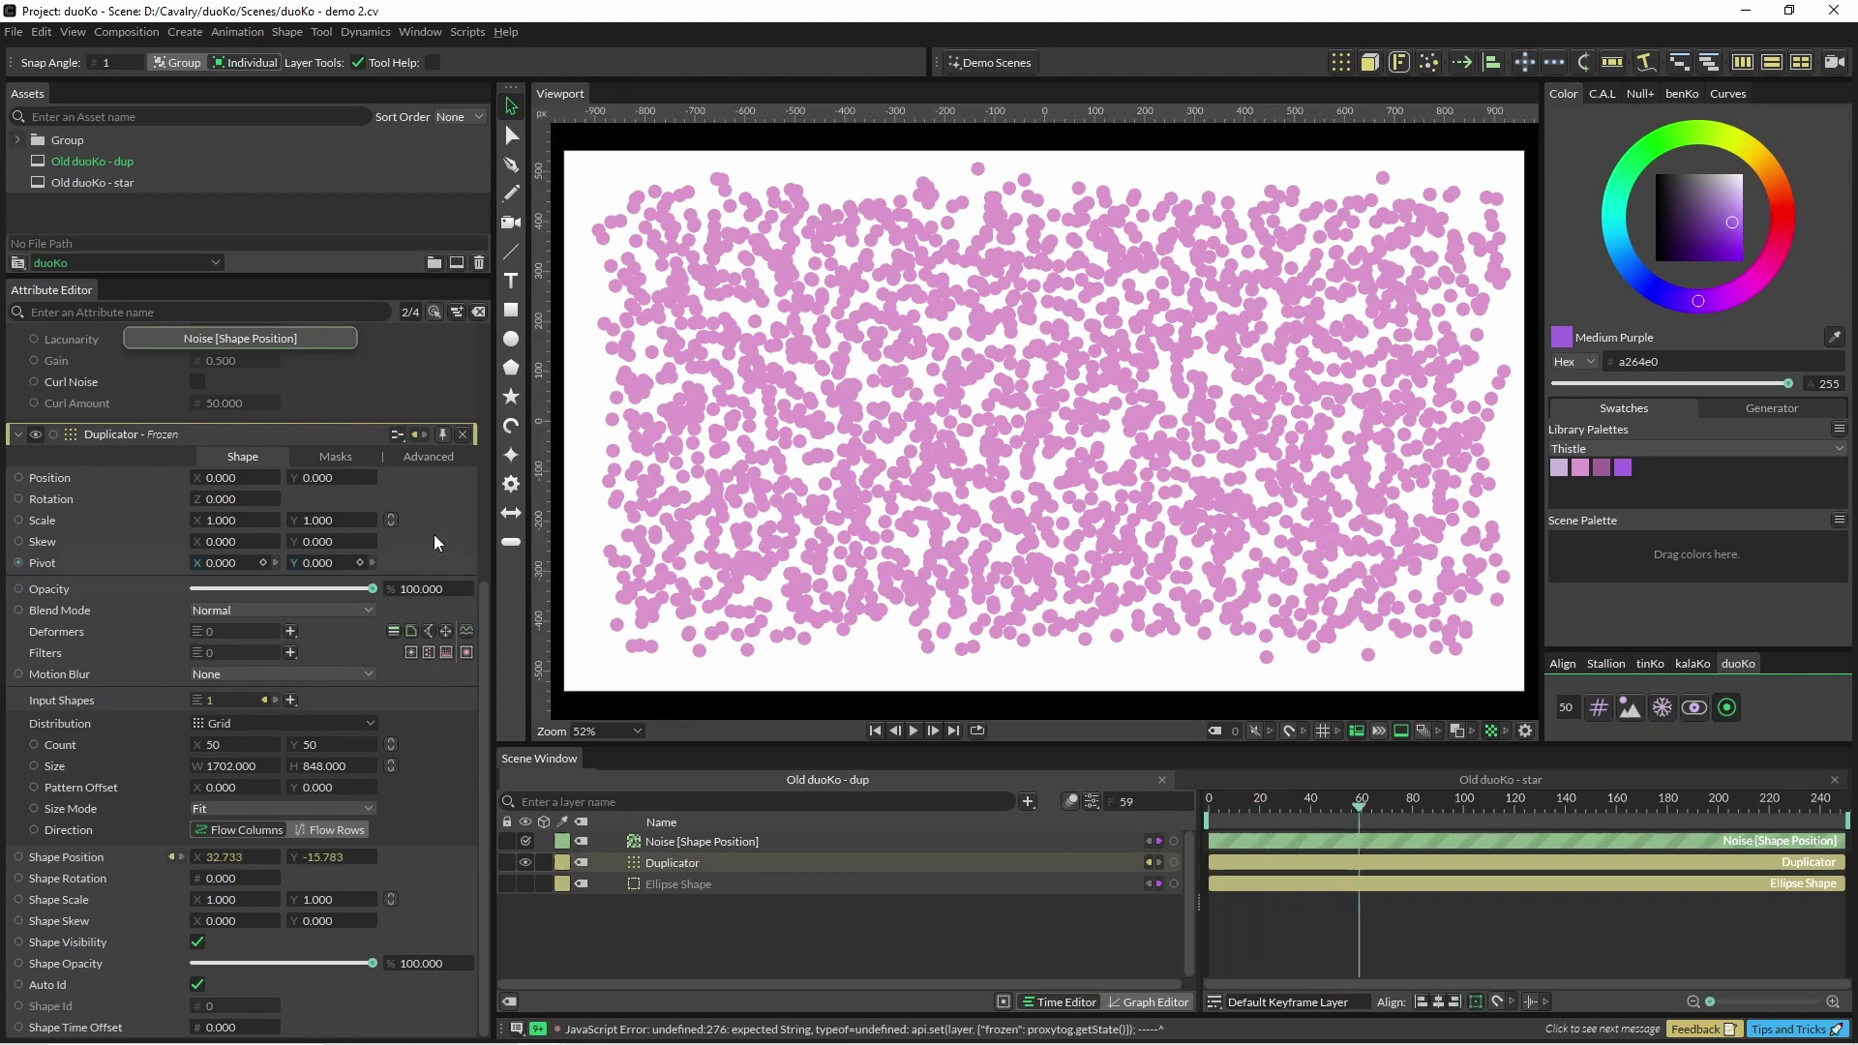
left_click(683, 861)
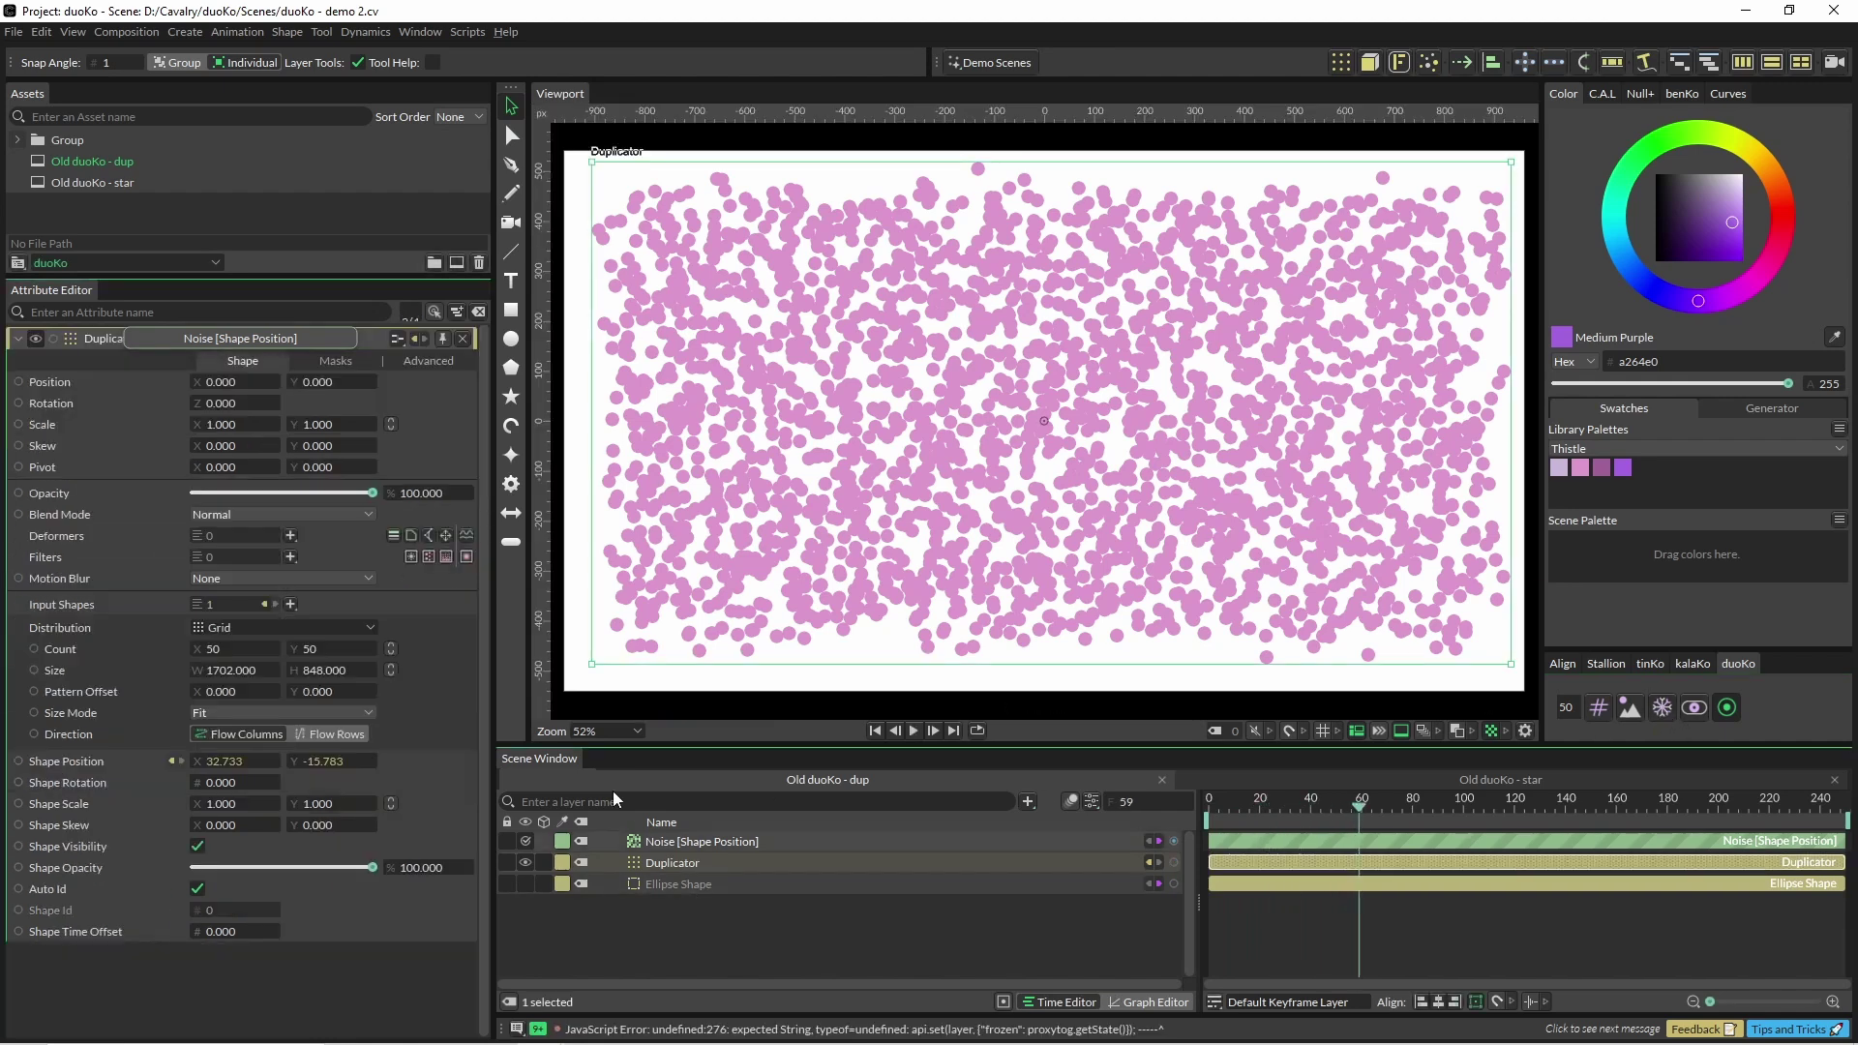
left_click(427, 362)
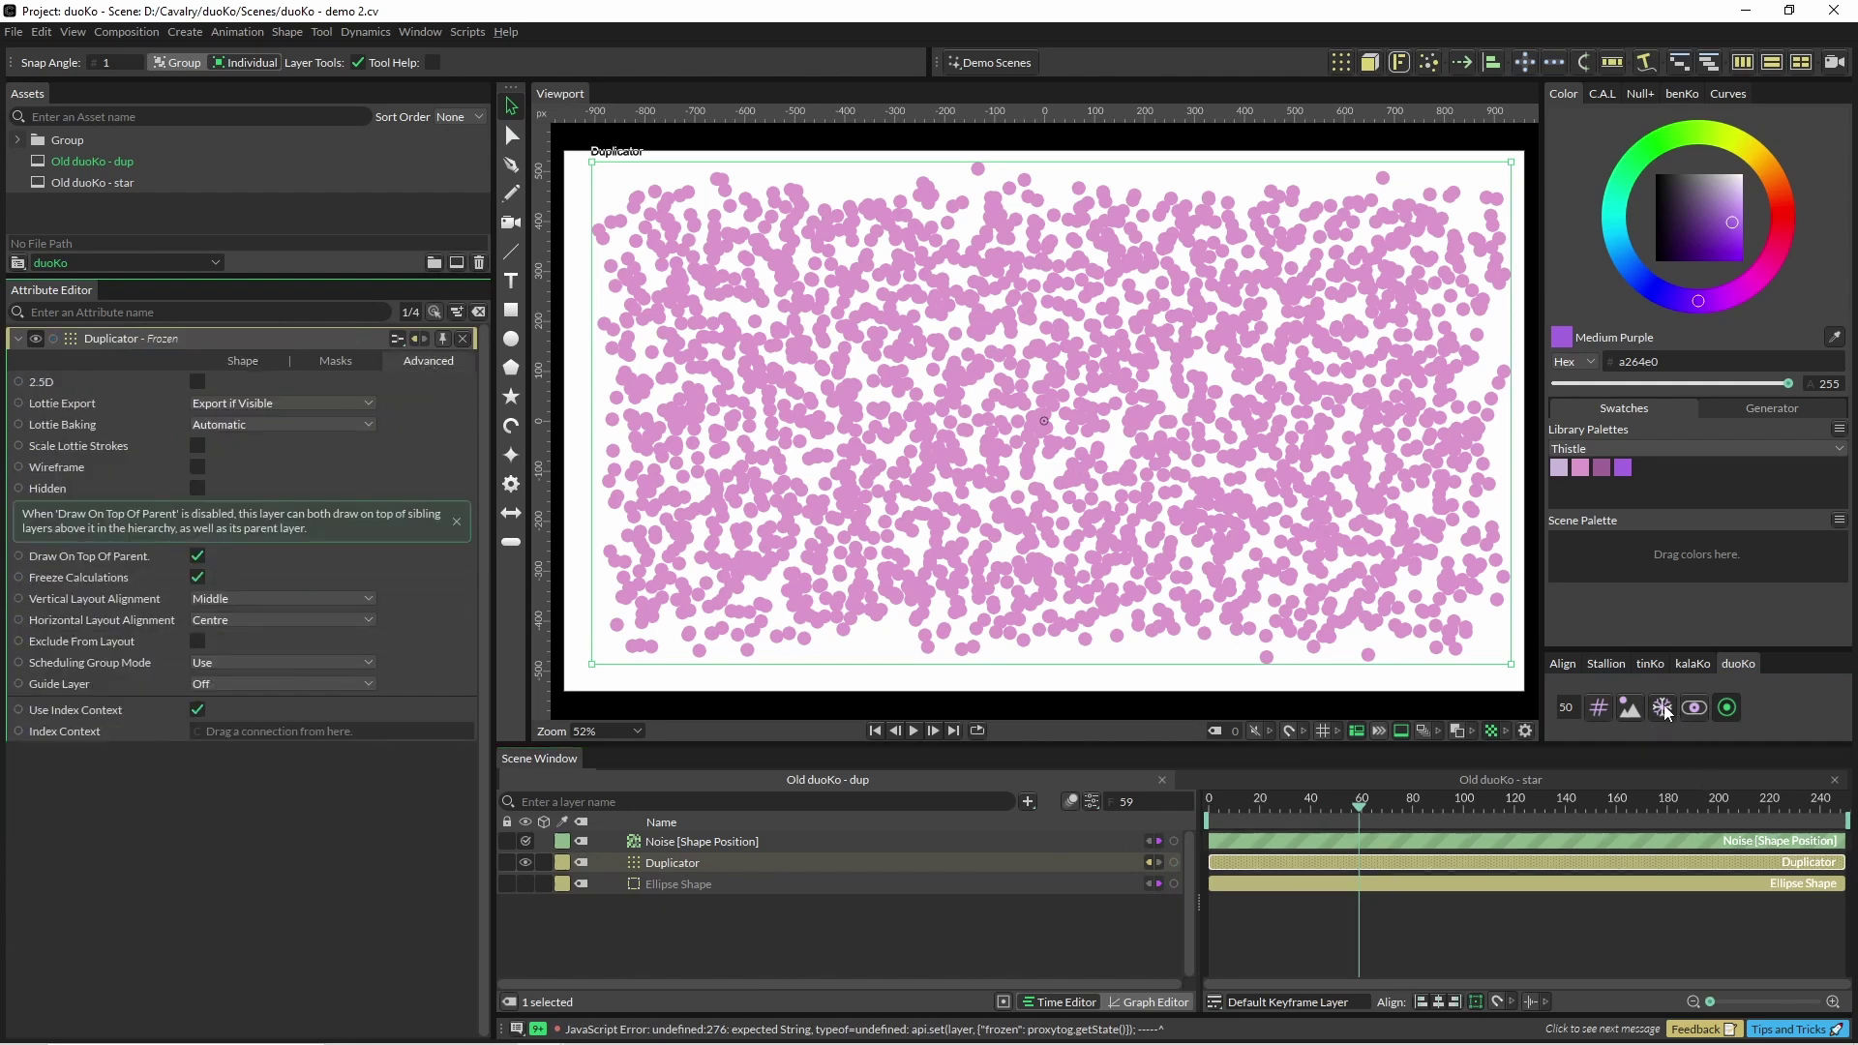
left_click(198, 577)
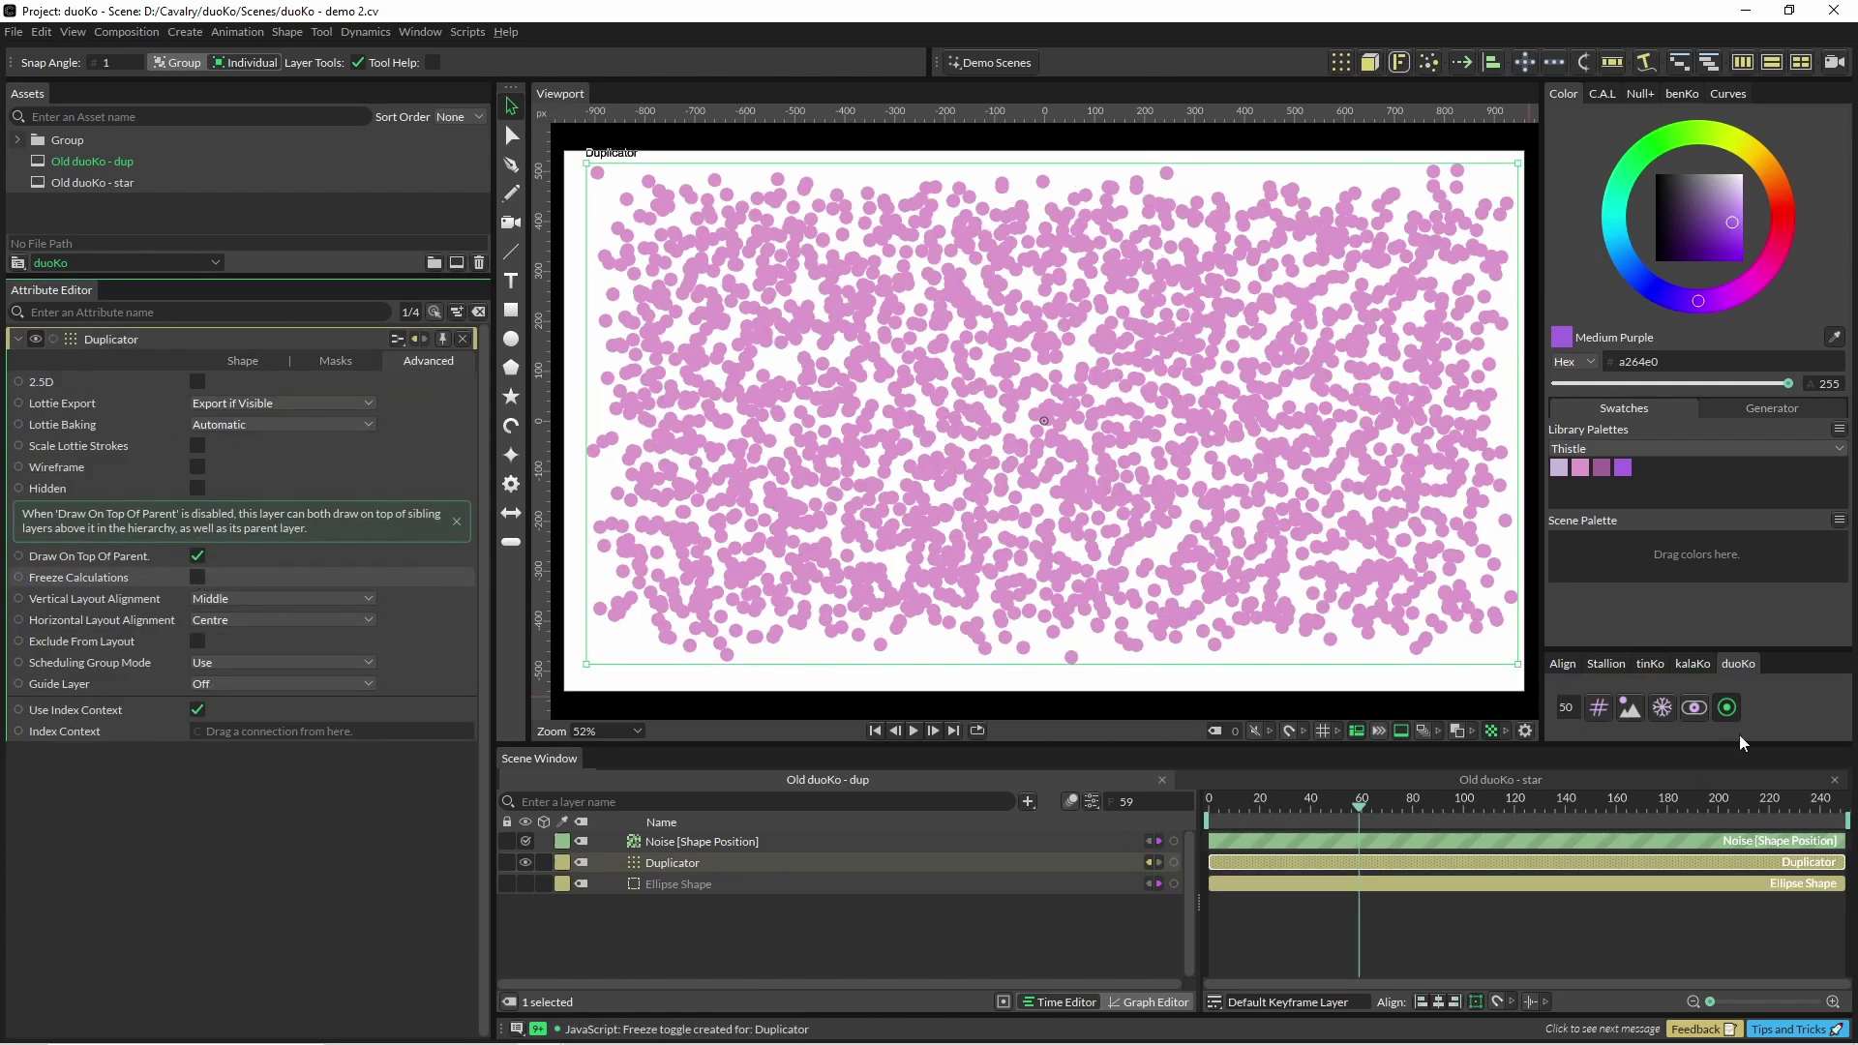
left_click(1728, 709)
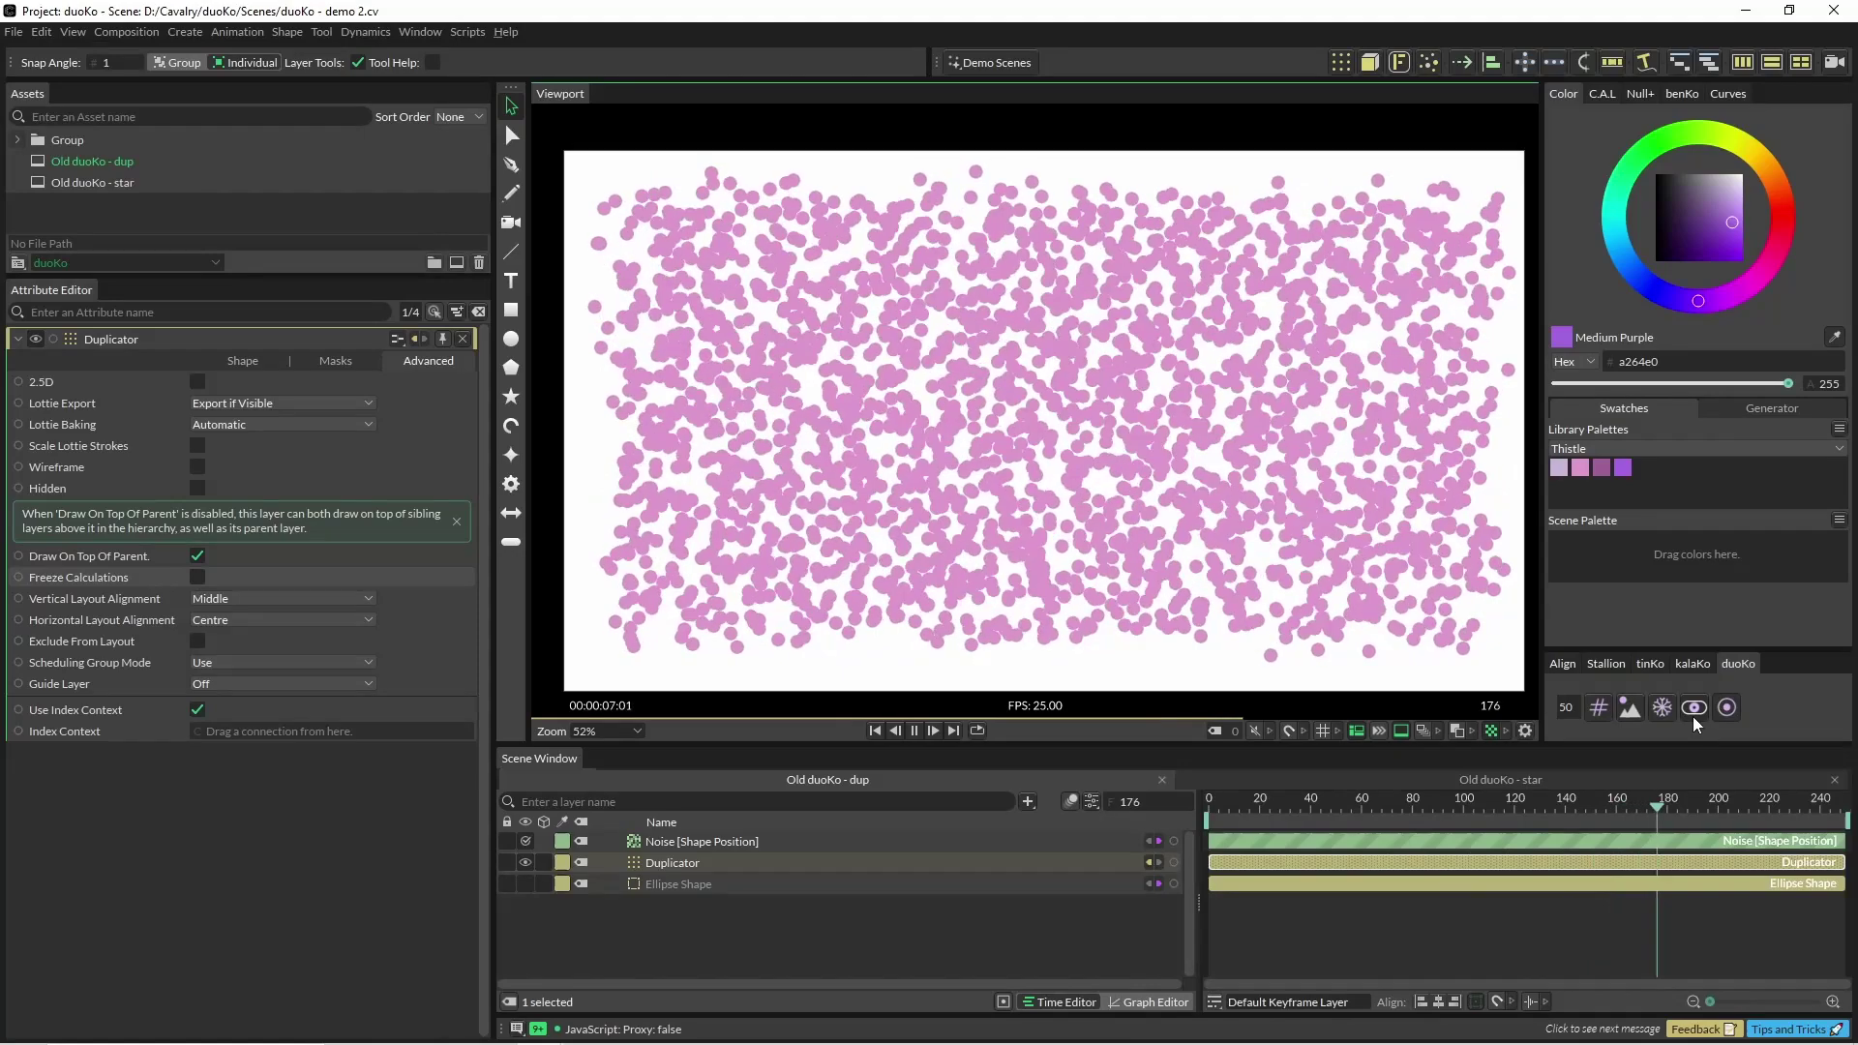
key("space")
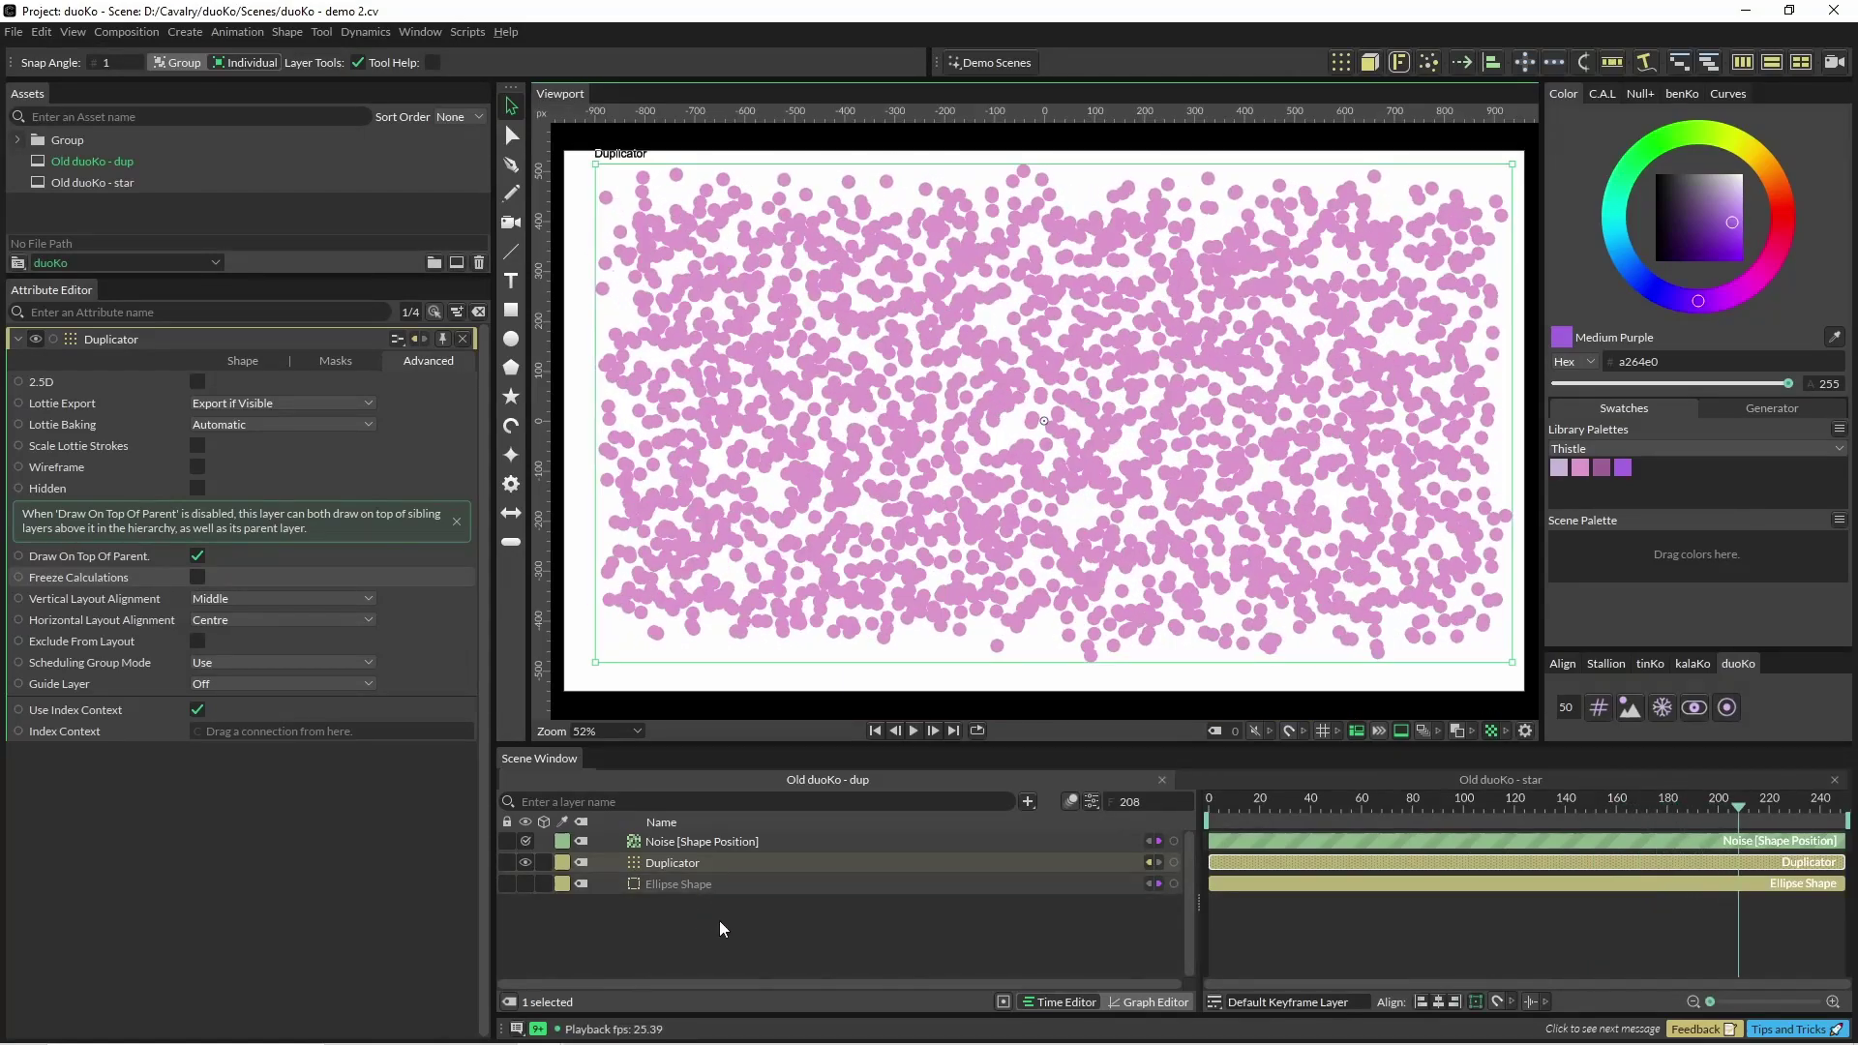
Create the empty Composition 3 and expand the Group assets folder to show its png photos
left_click(456, 264)
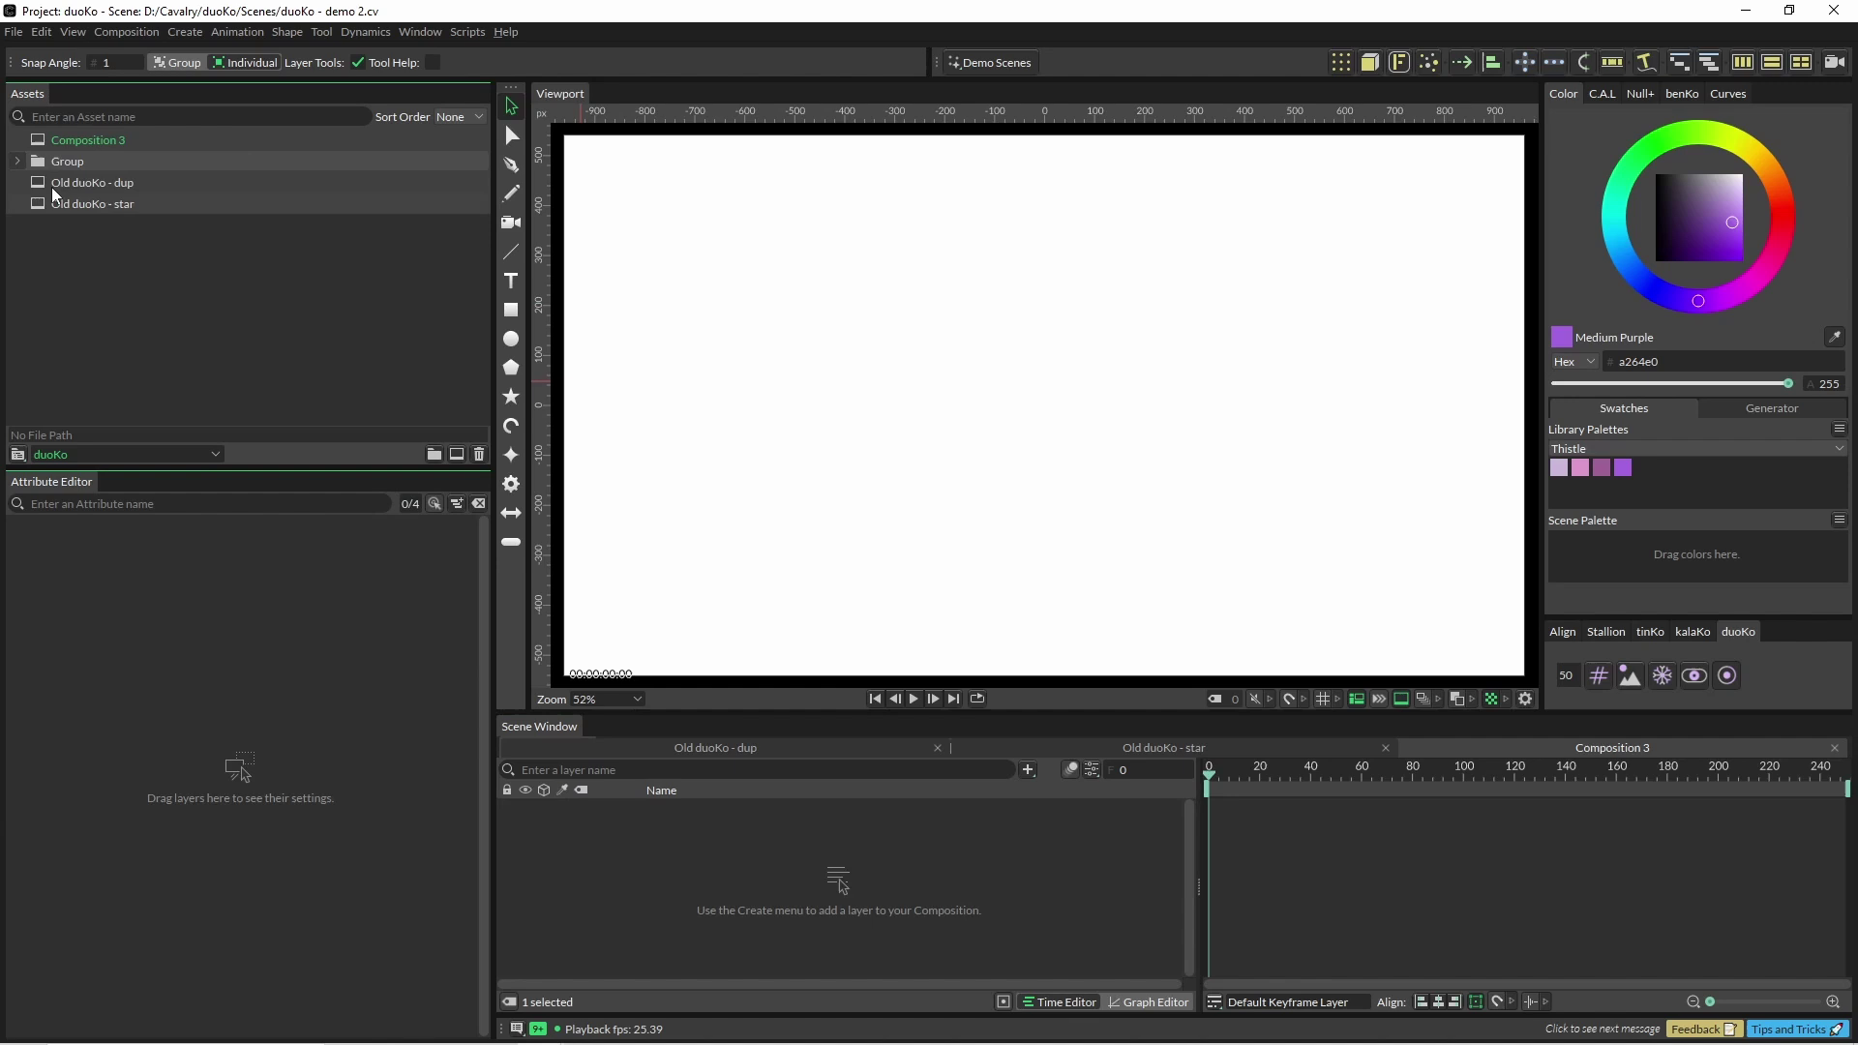
left_click(17, 162)
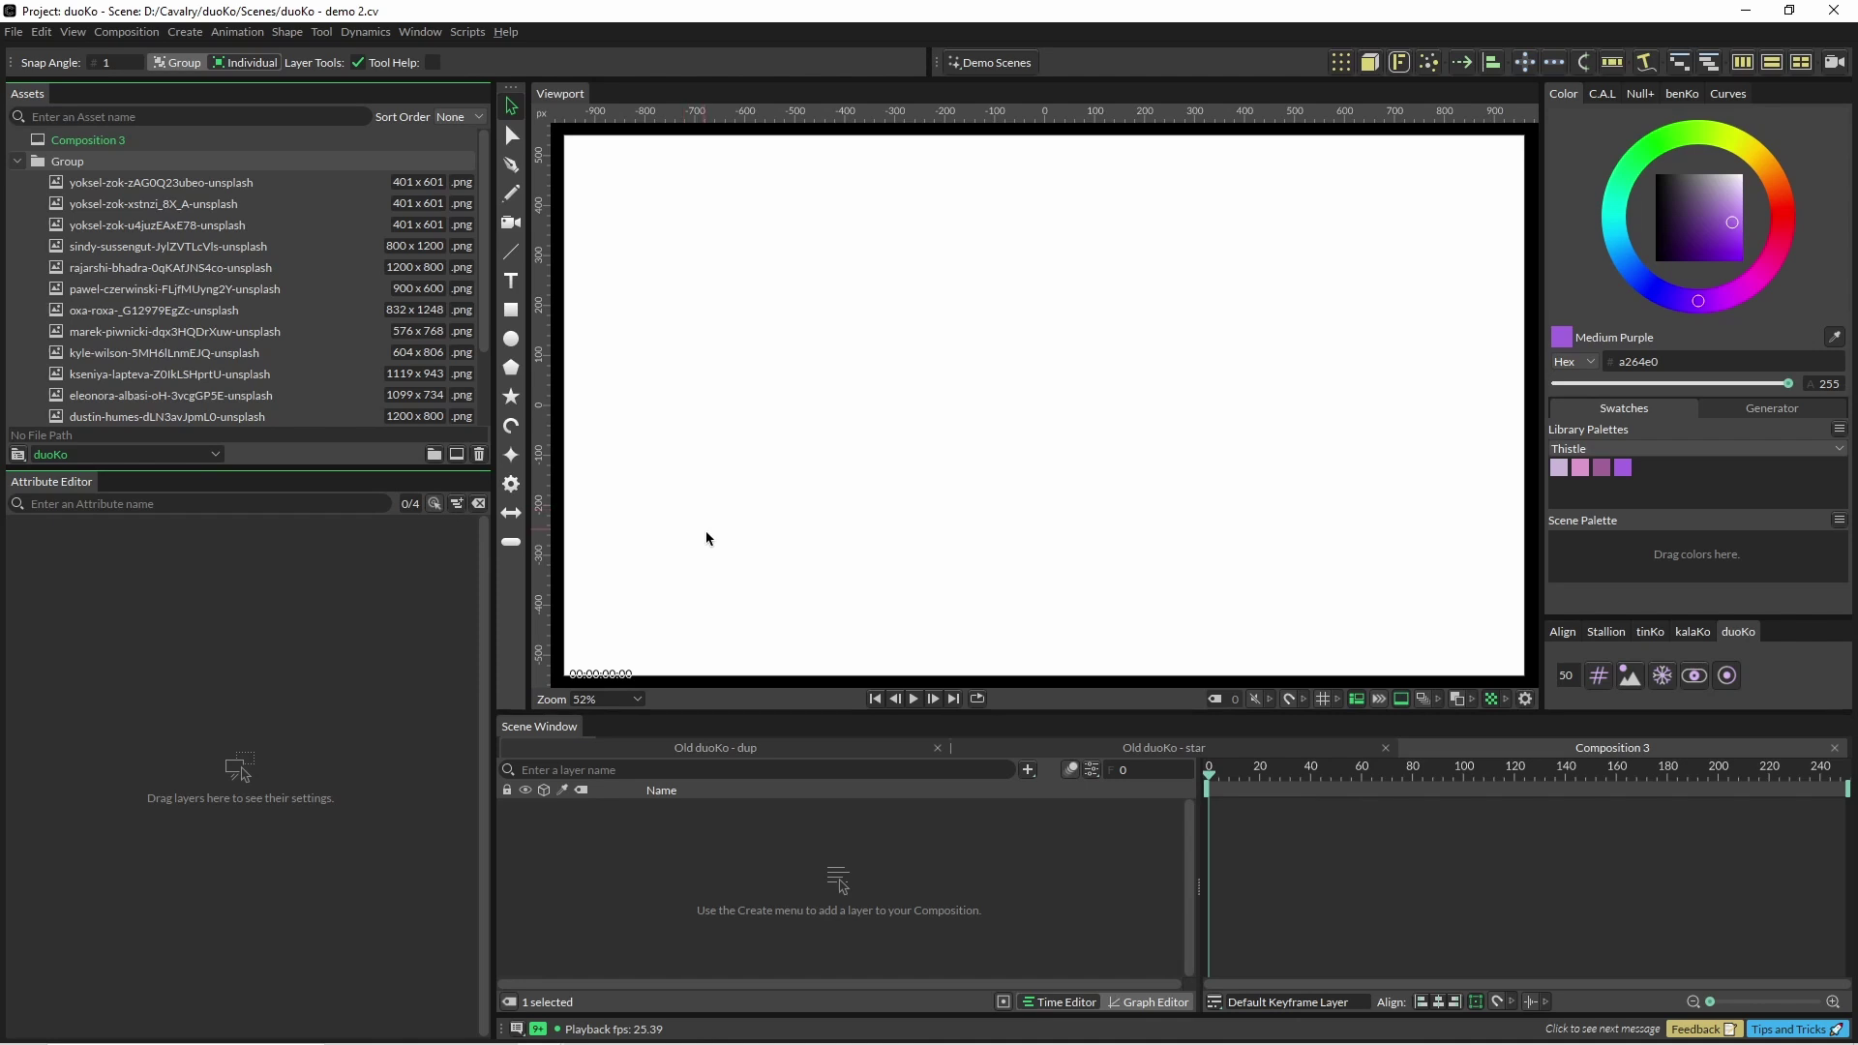
Generate 25% proxies of the lilac flower photo with duoKo's Create Proxies dialog
left_click(1630, 677)
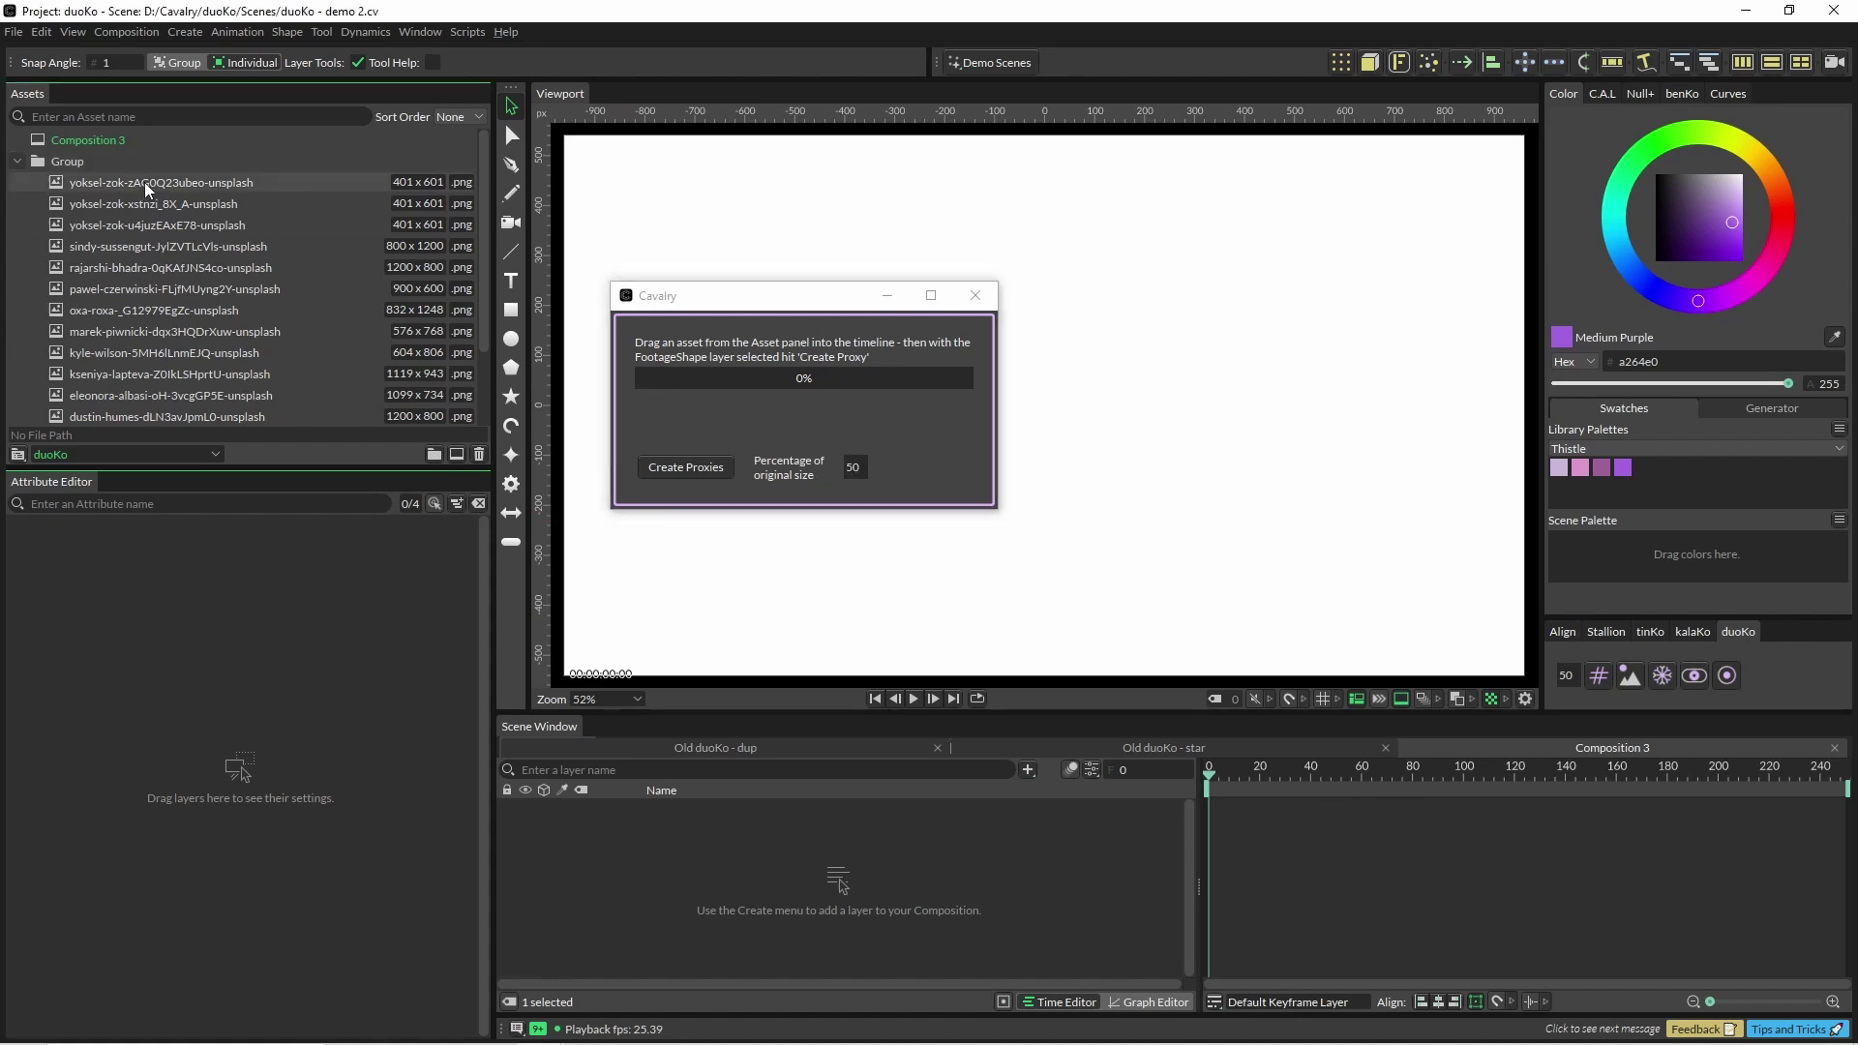
left_click_drag(143, 182, 653, 908)
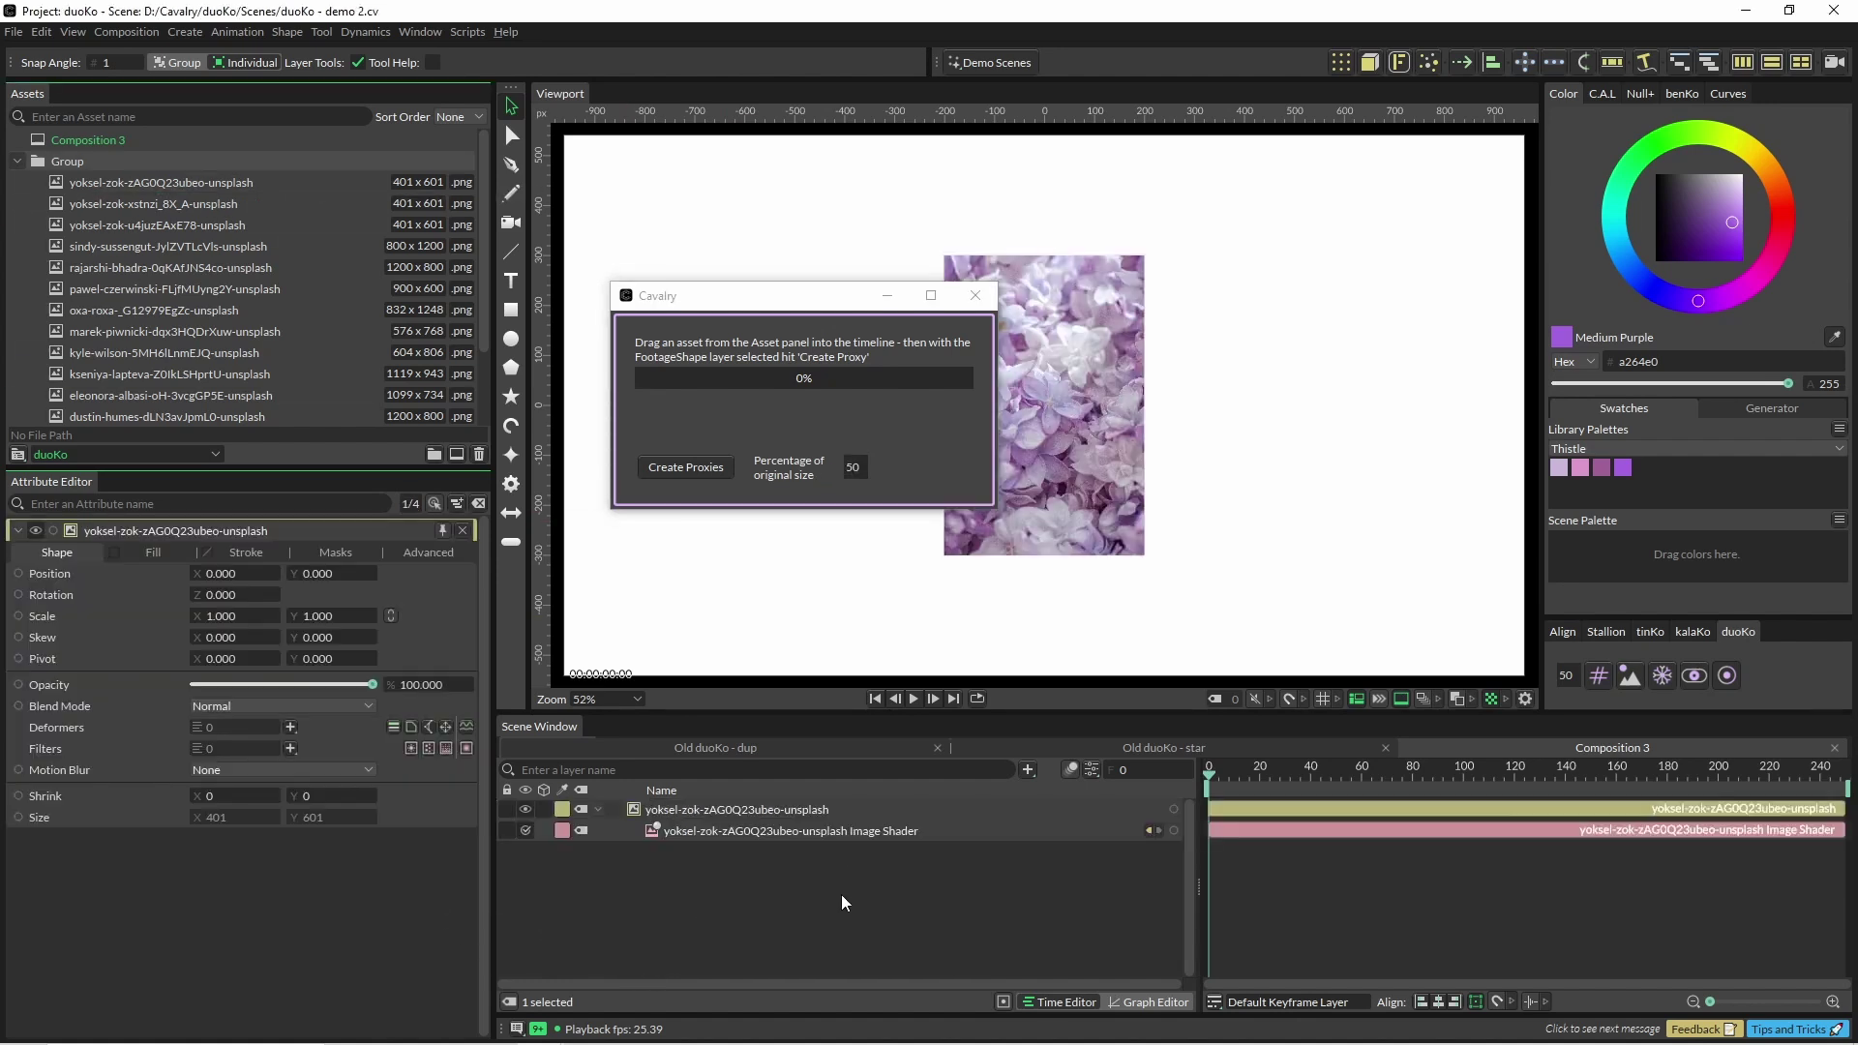
left_click(774, 809)
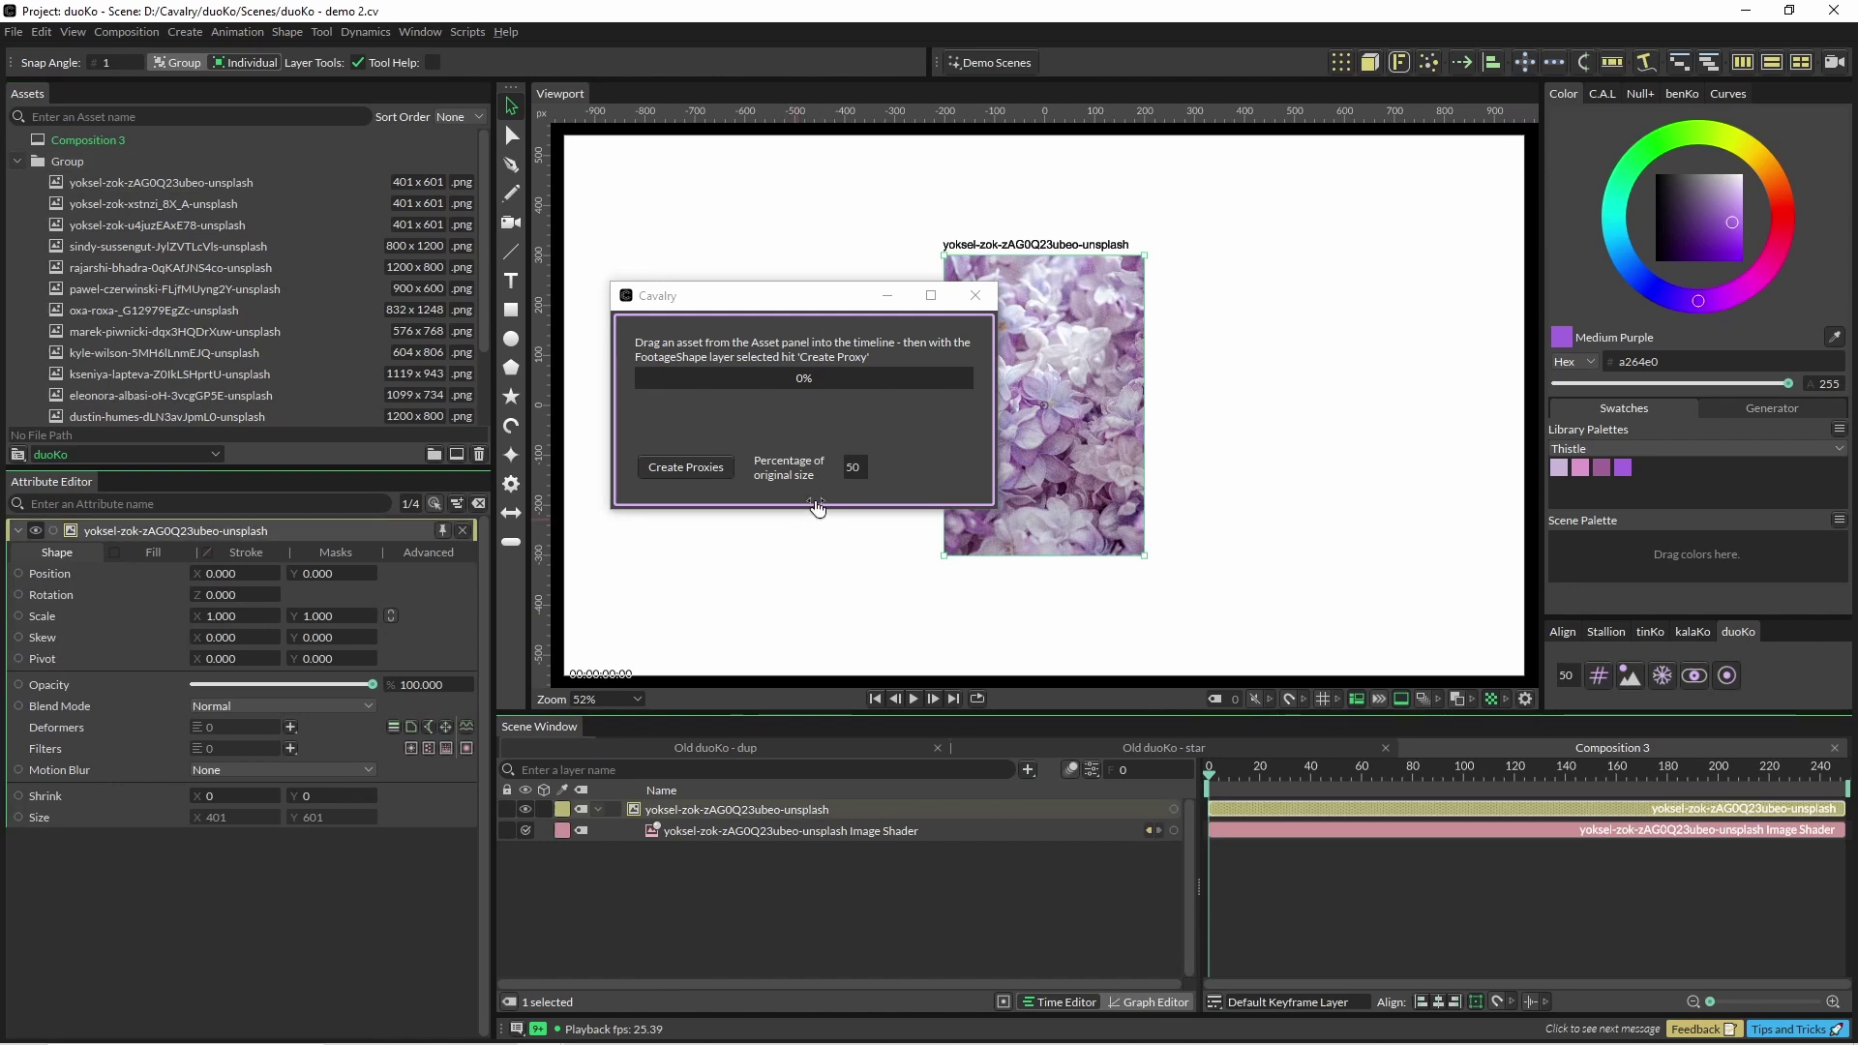
double_click(851, 468)
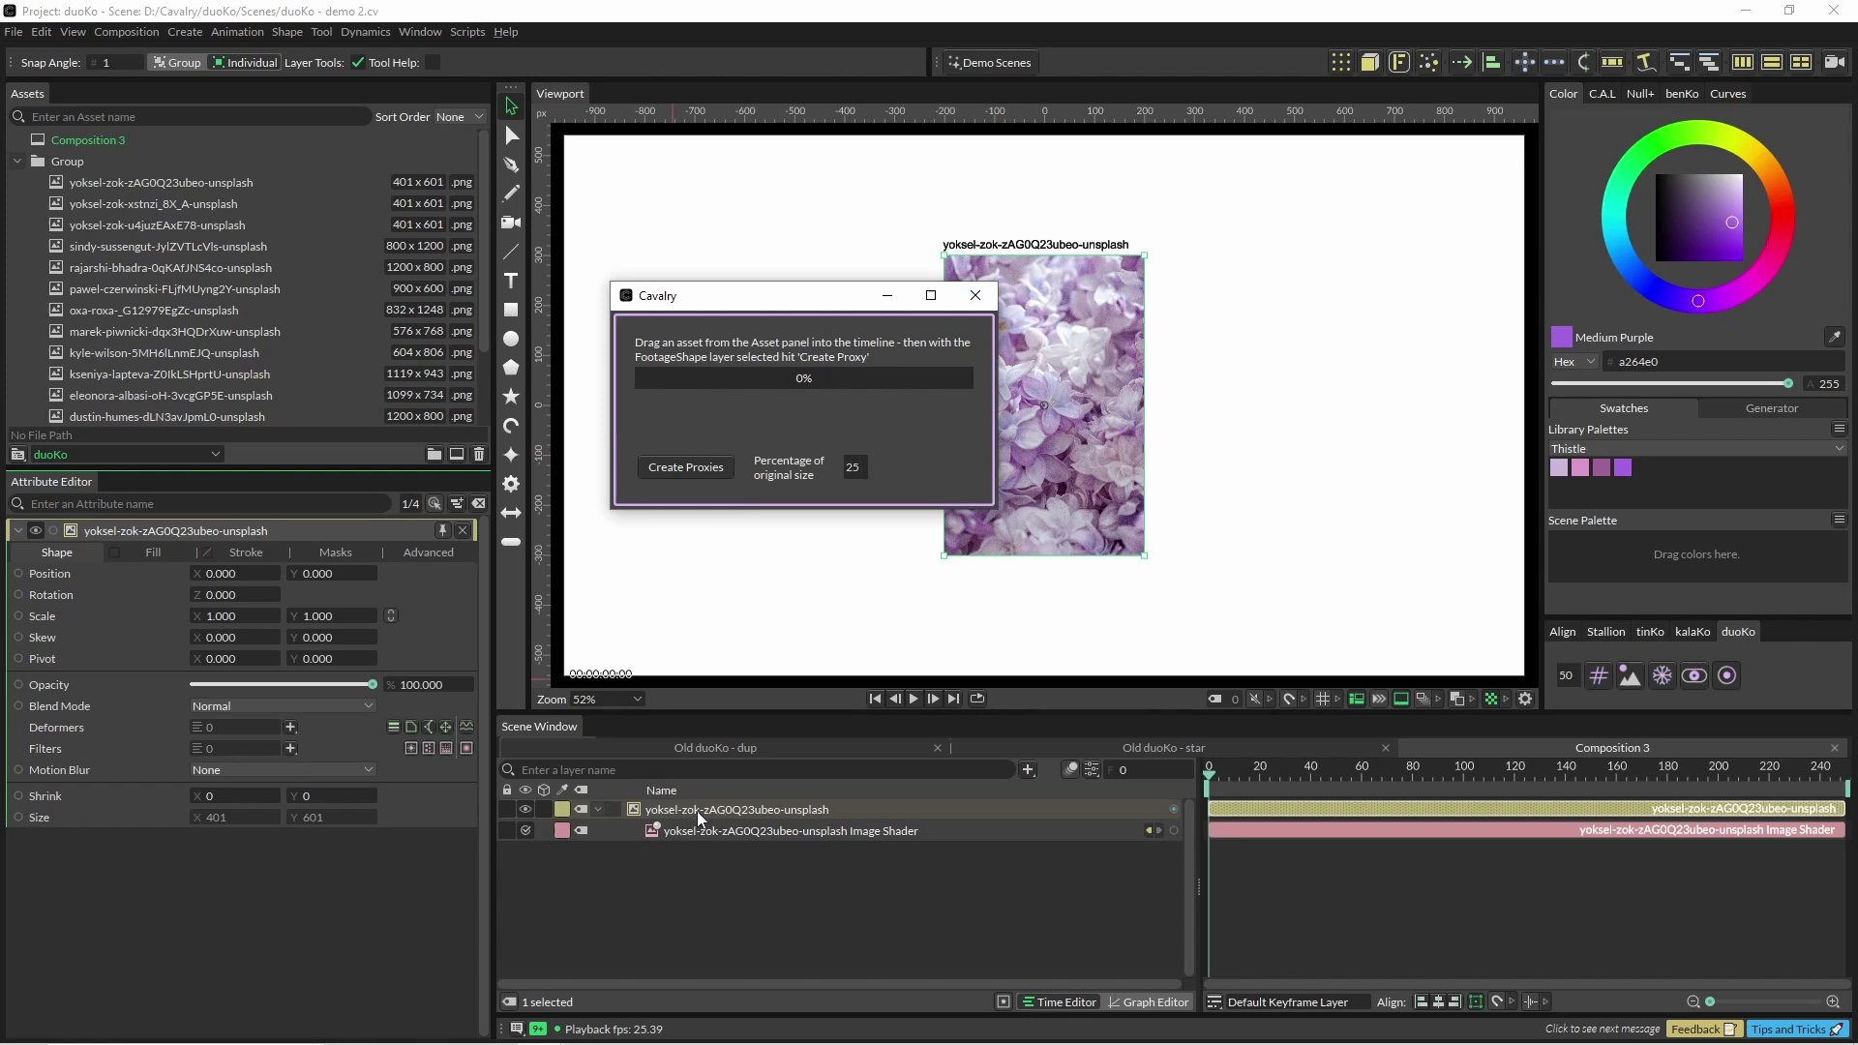
left_click(693, 468)
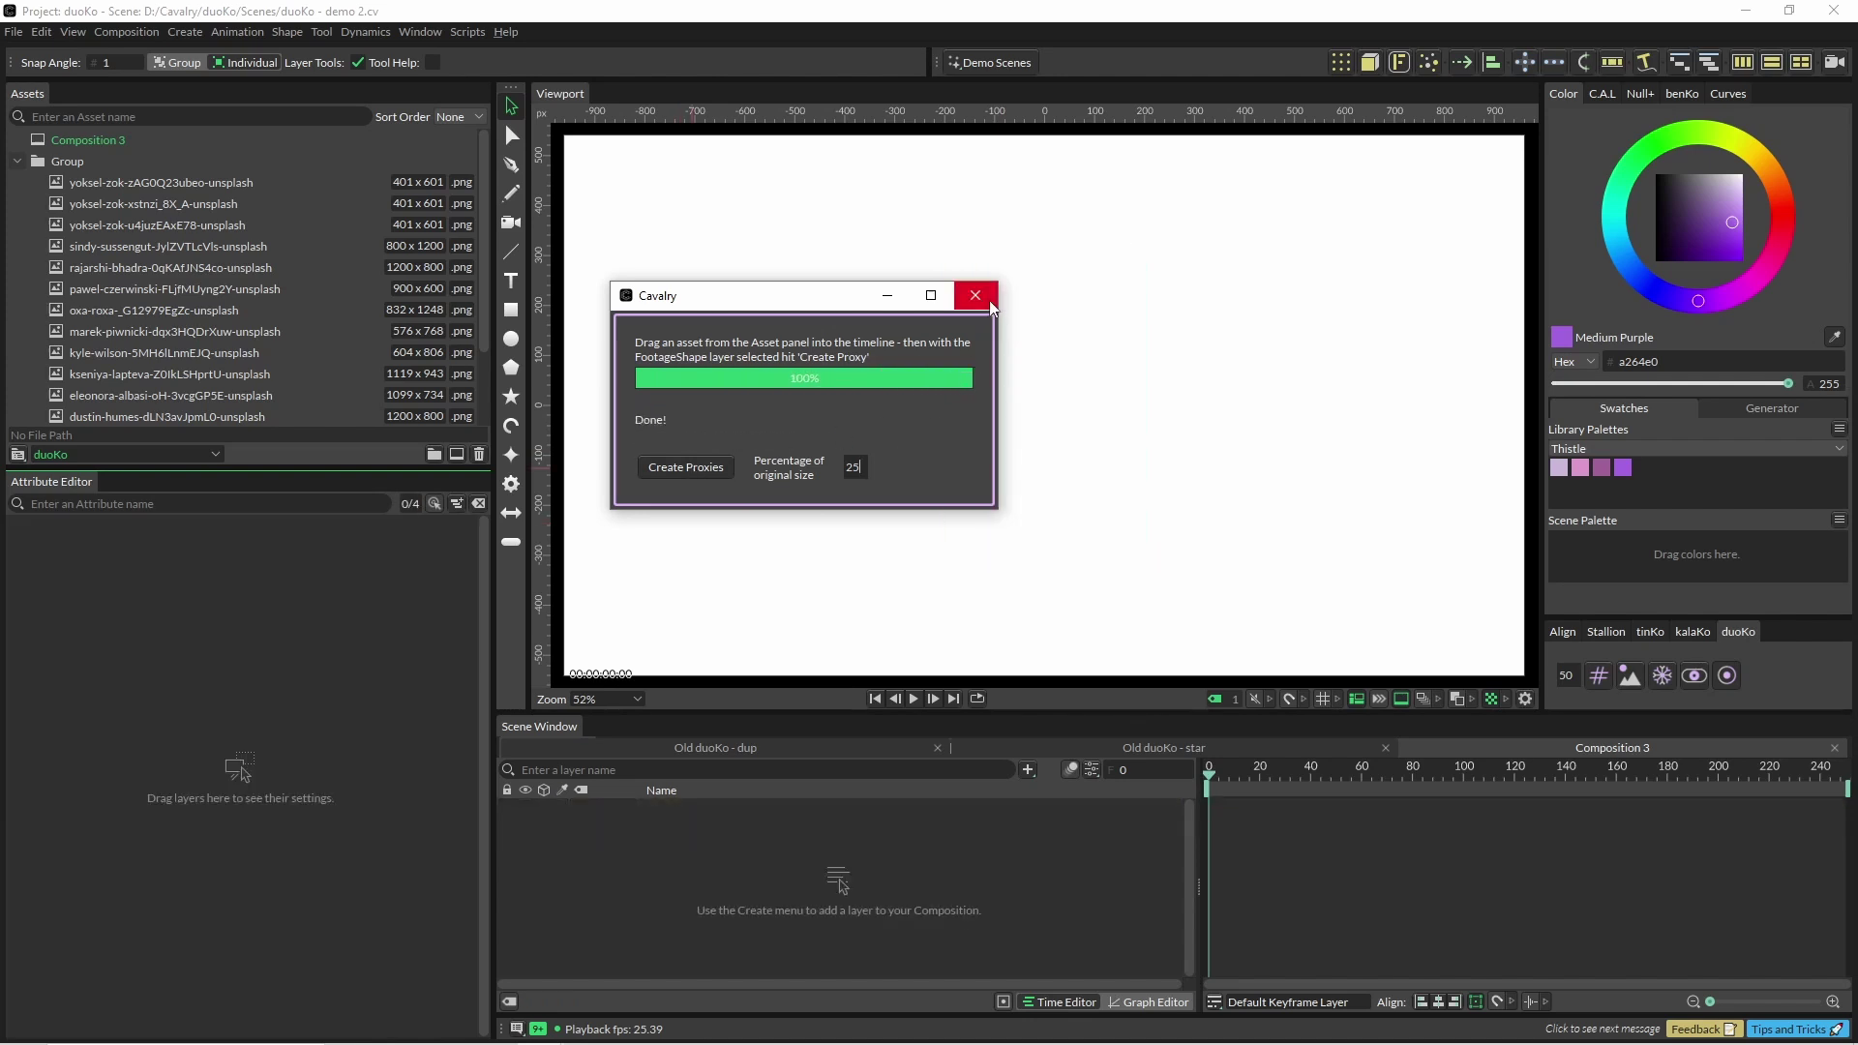
left_click(975, 295)
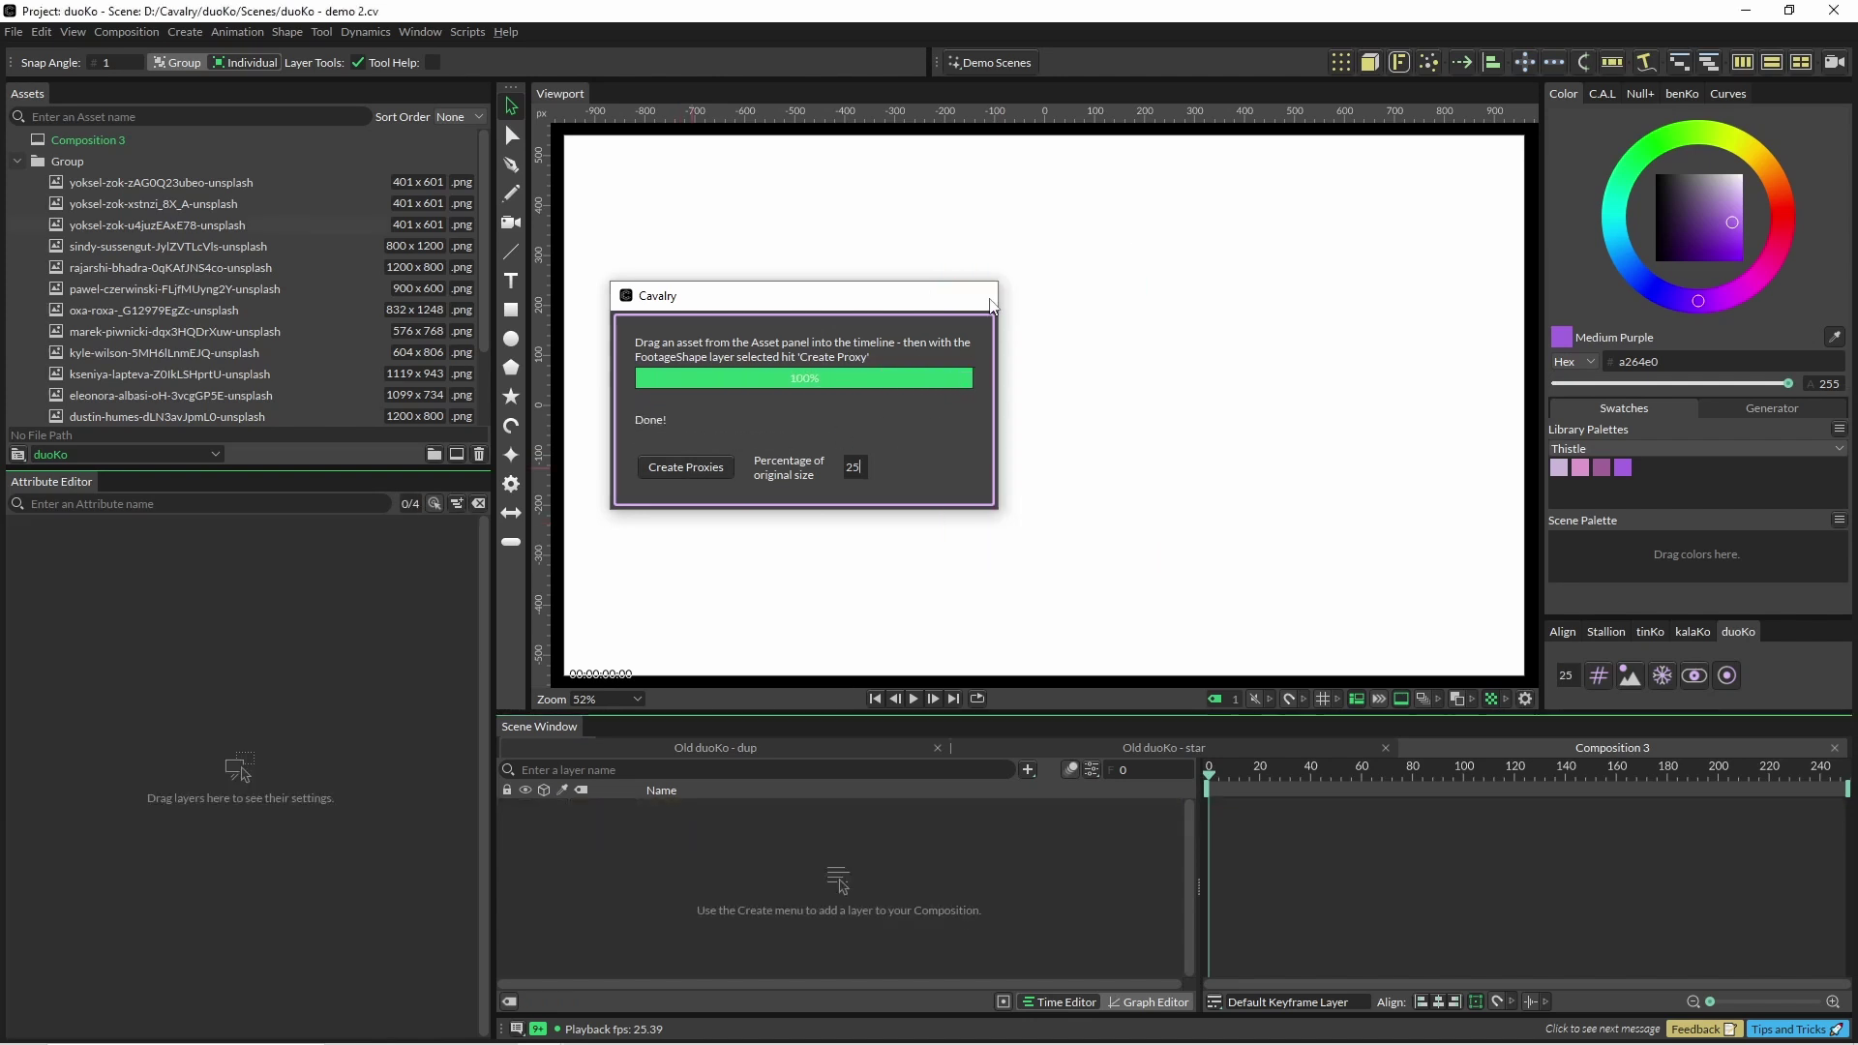
Add the six selected photo assets, from yoksel-zok onward, to Composition 3
left_click(113, 180)
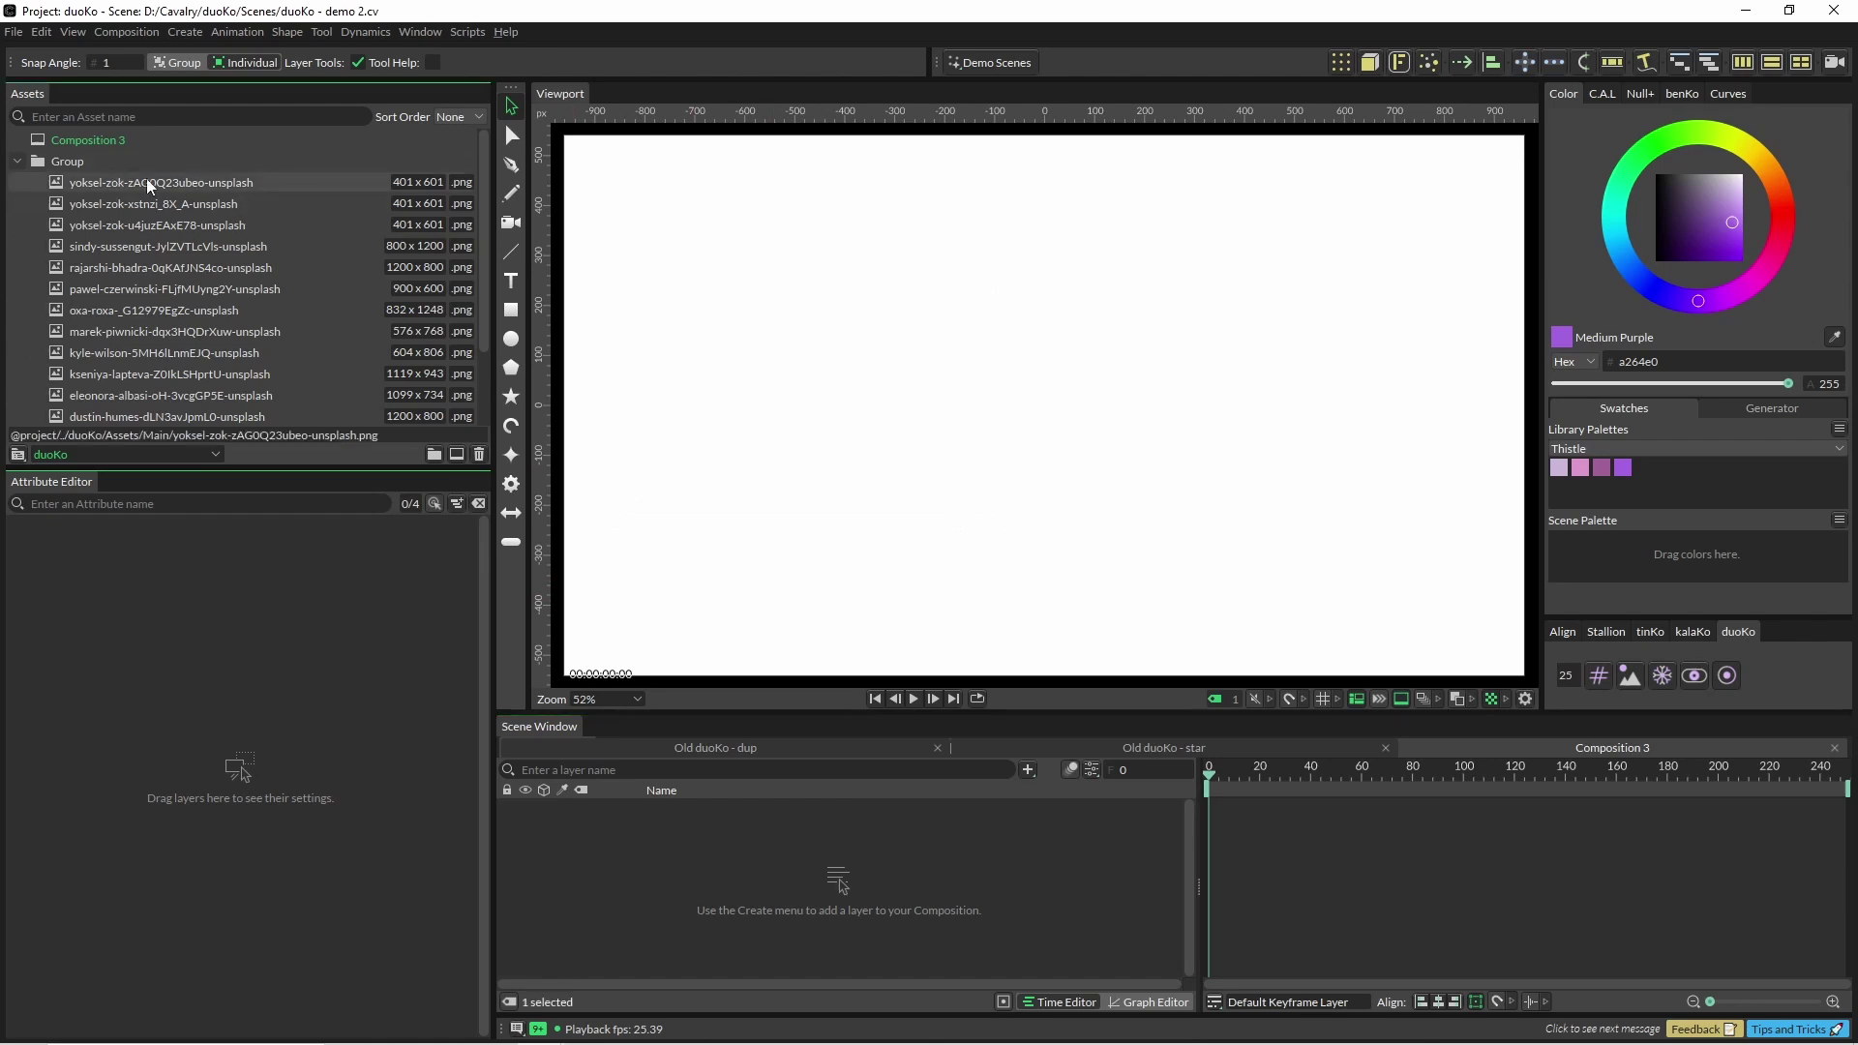
left_click(121, 307, "ctrl")
scroll(139, 376, "down", 2)
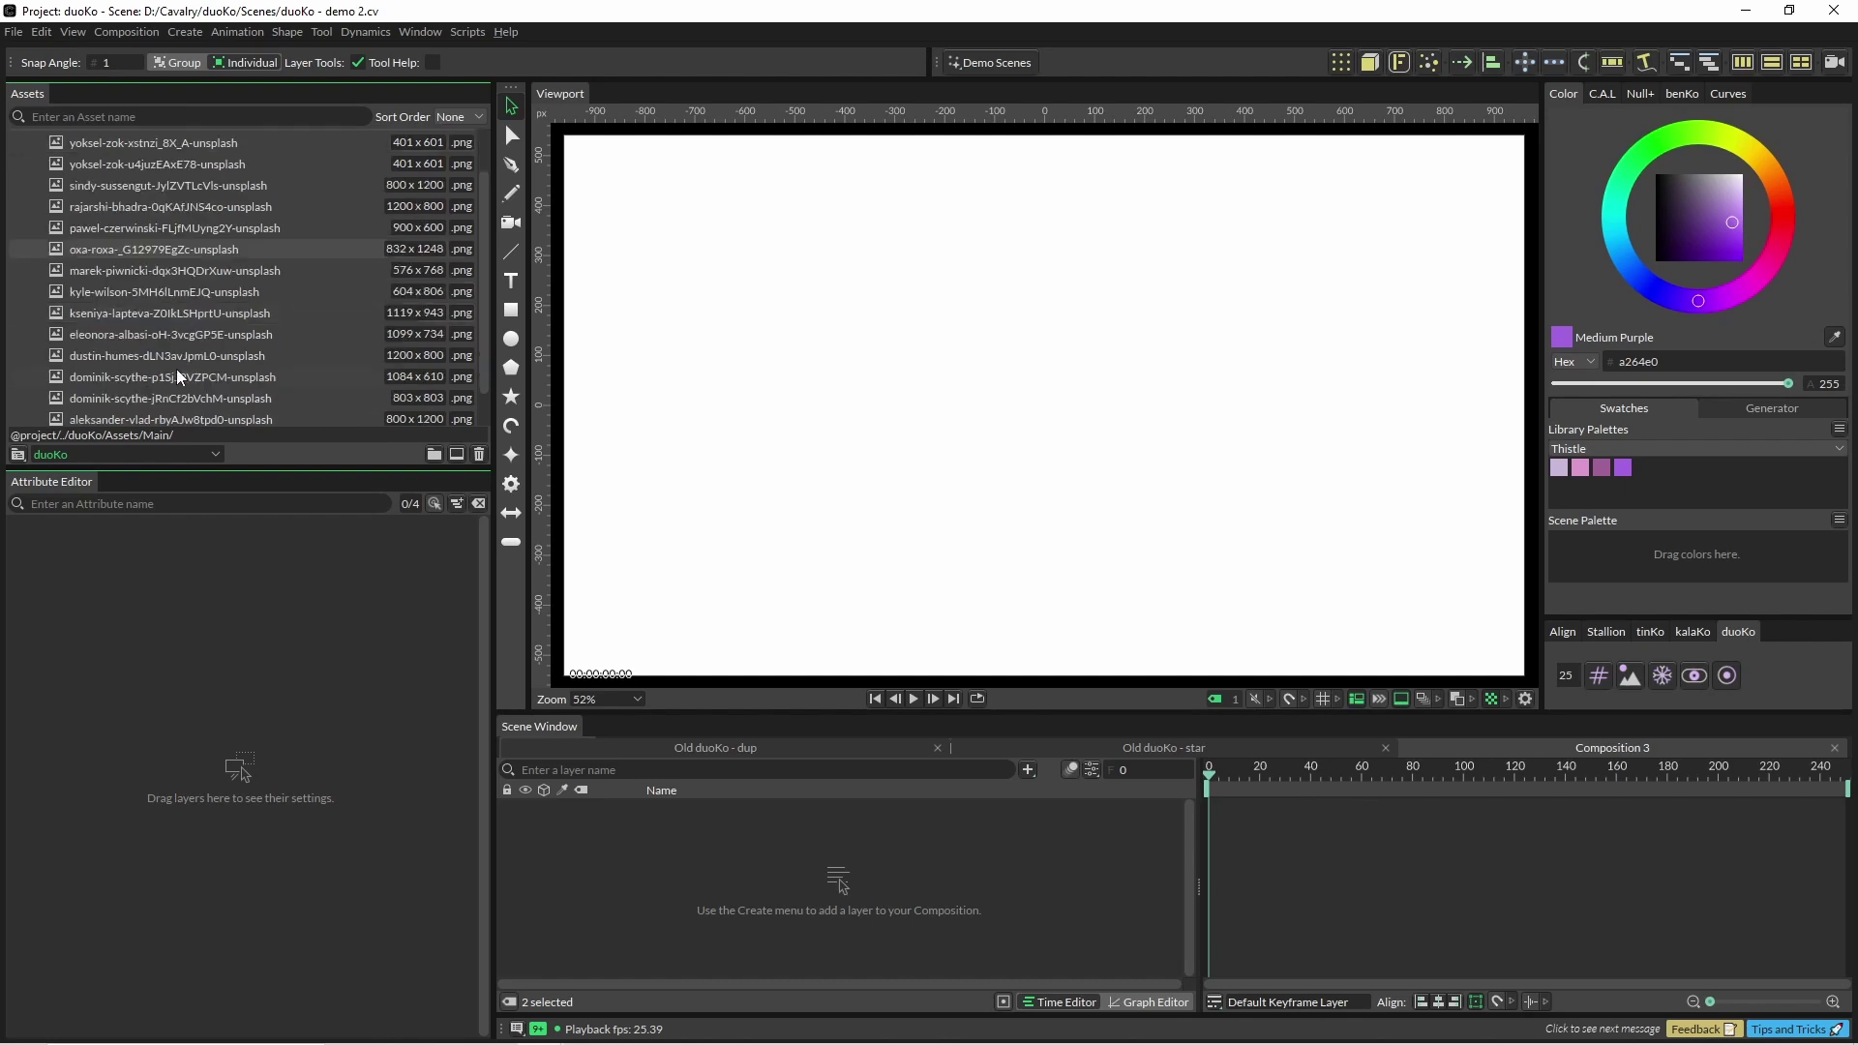
left_click_drag(176, 368, 710, 832)
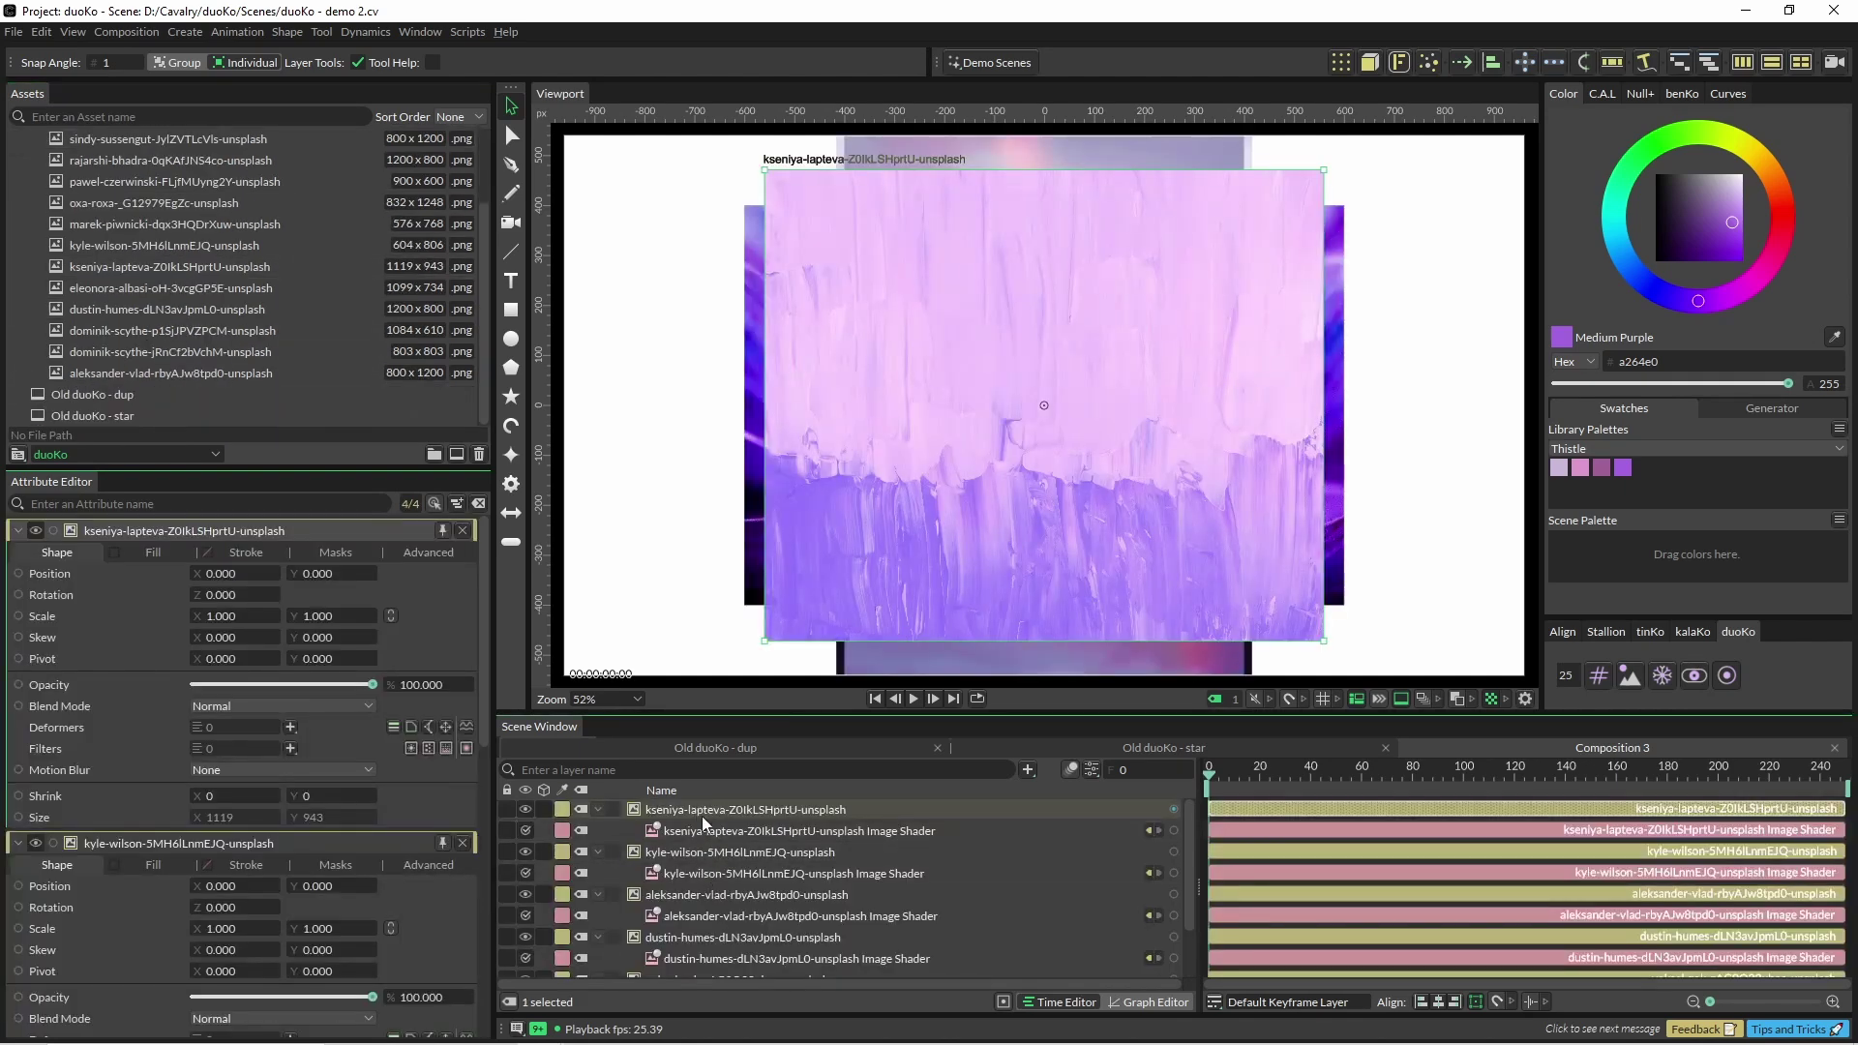
Make the kseniya-lapteva, kyle-wilson, aleksander-vlad, dustin-humes and yoksel-zok shapes editable
key("c")
key("c")
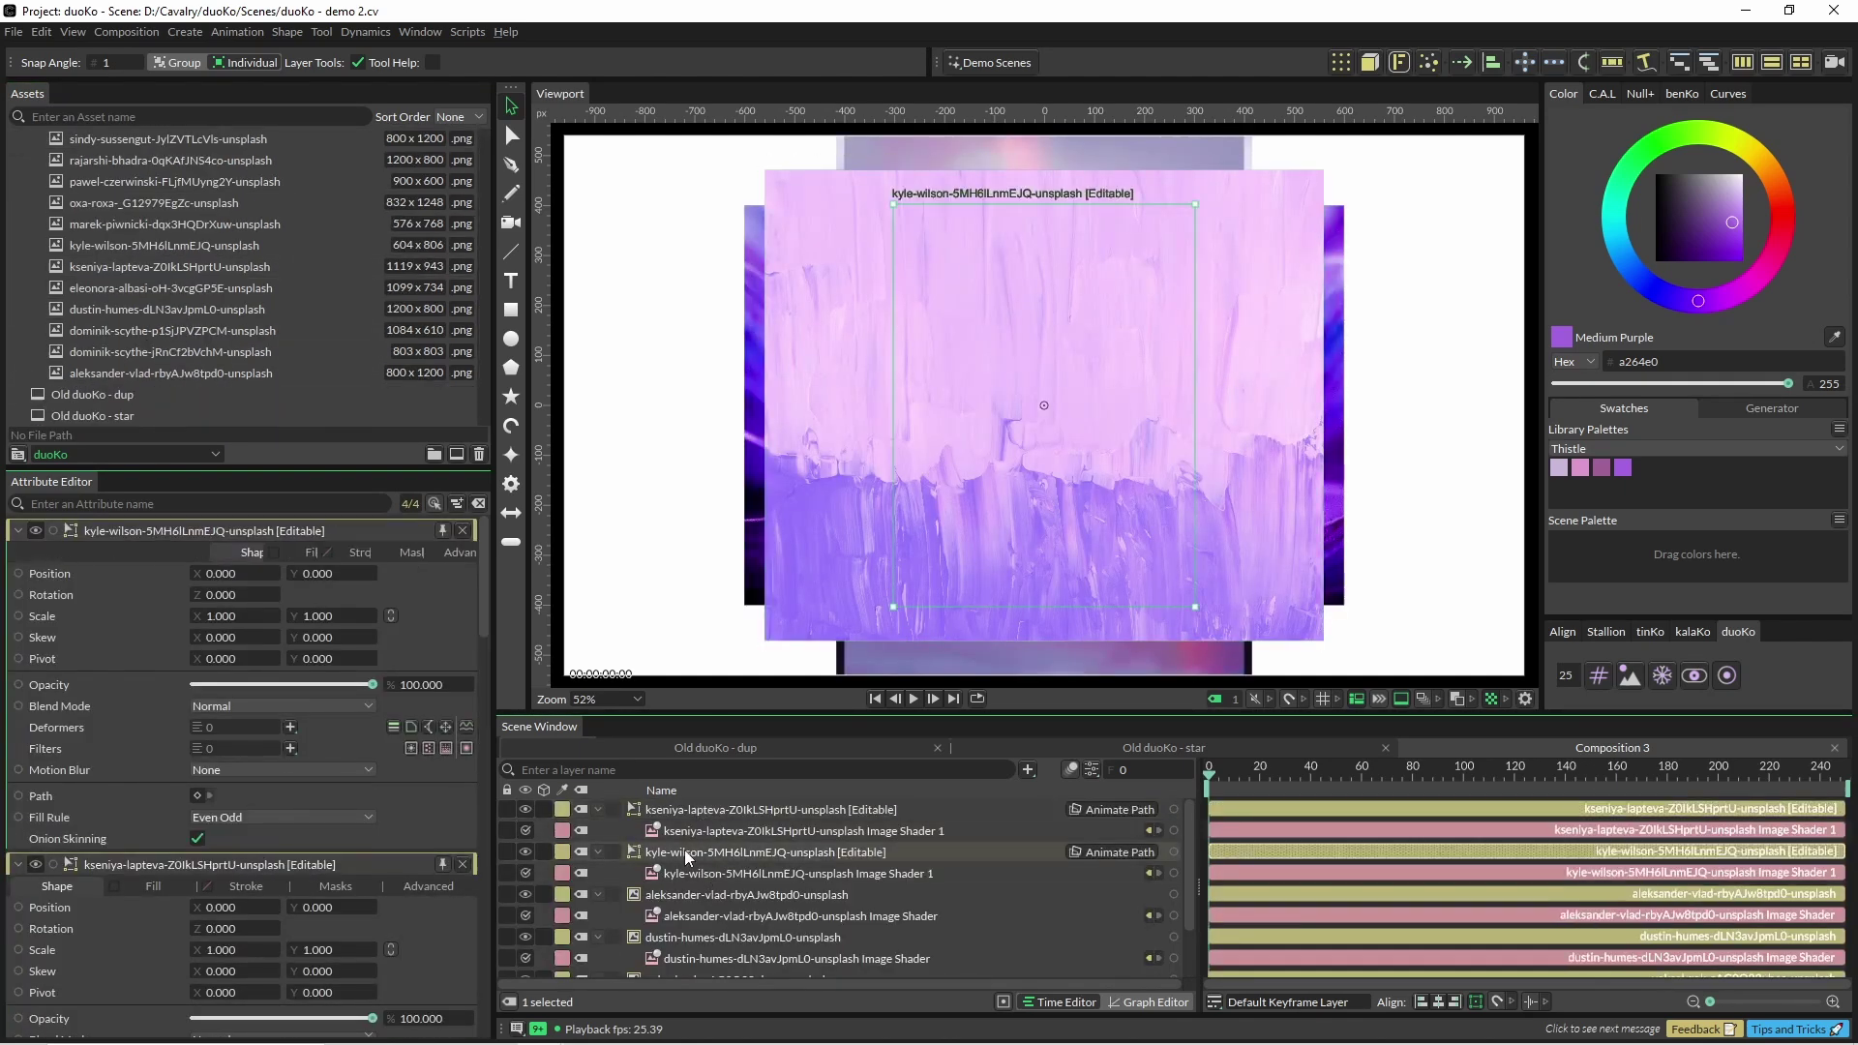
left_click(691, 890)
key("c")
scroll(693, 895, "down", 1)
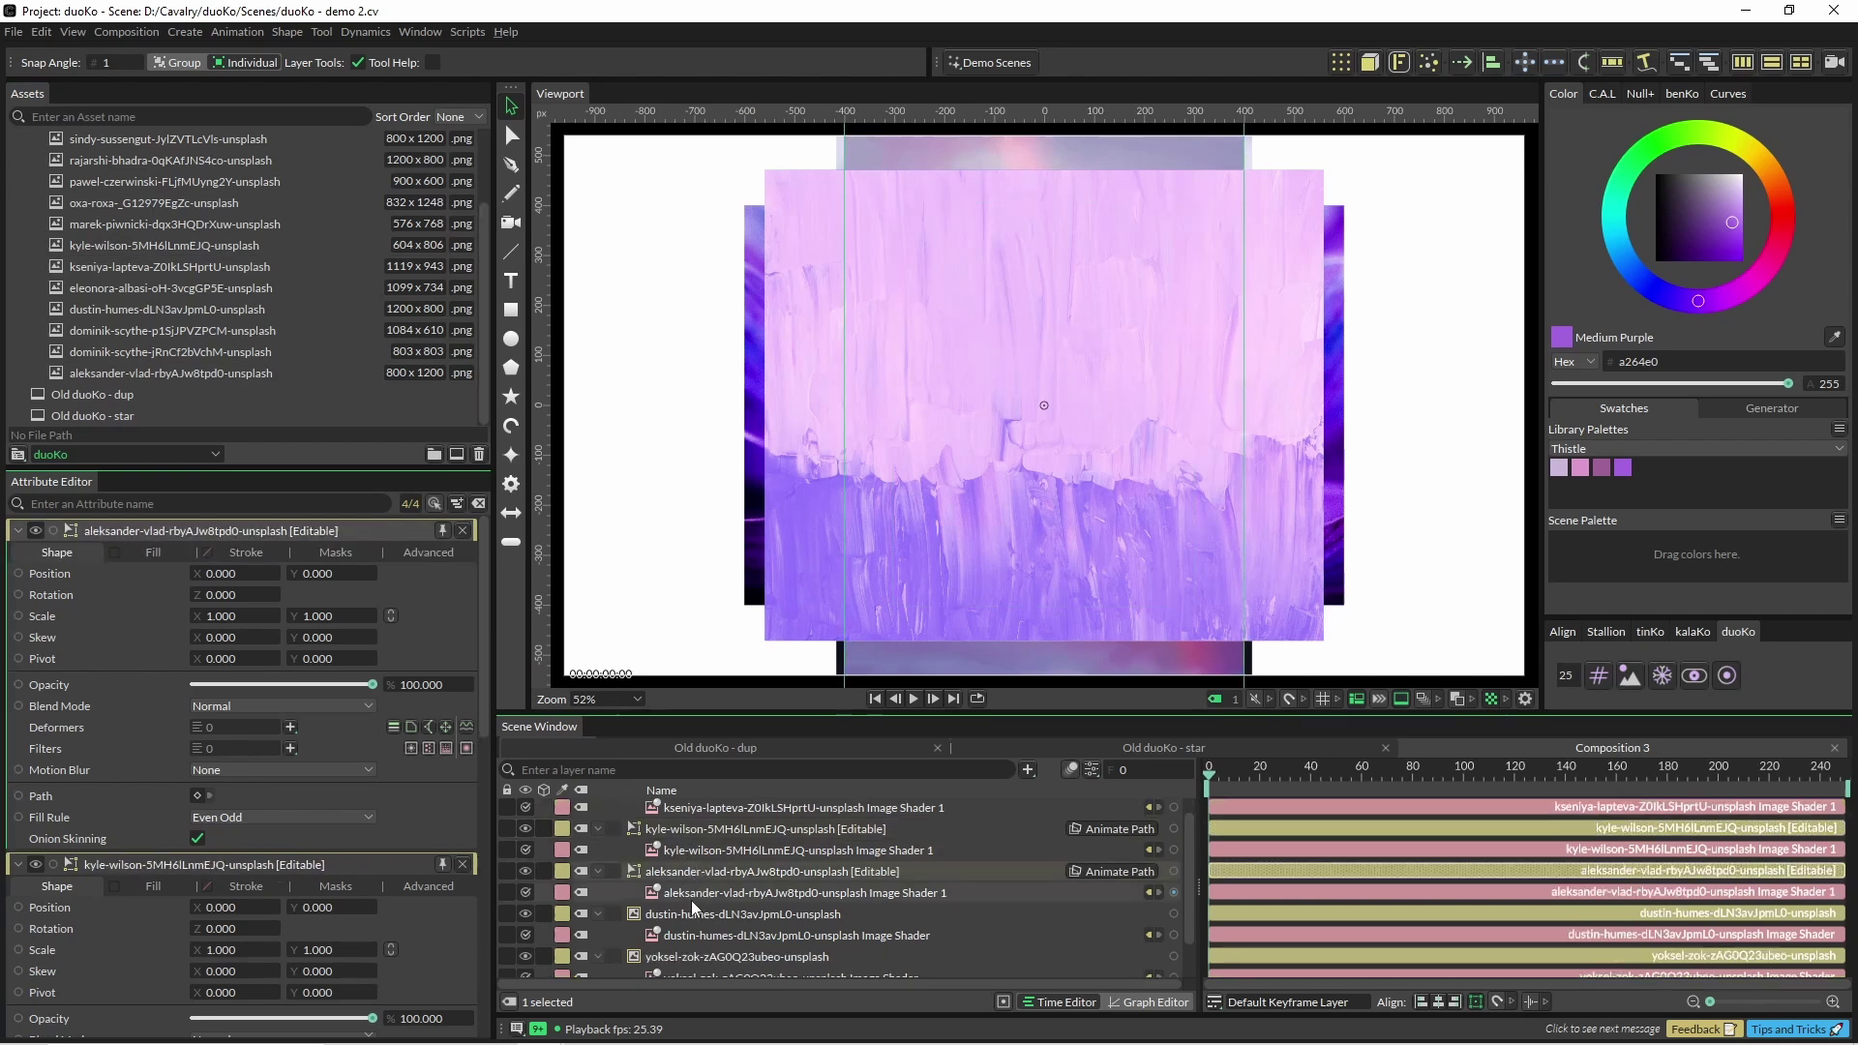
left_click(684, 913)
key("c")
scroll(683, 917, "down", 2)
left_click(681, 904)
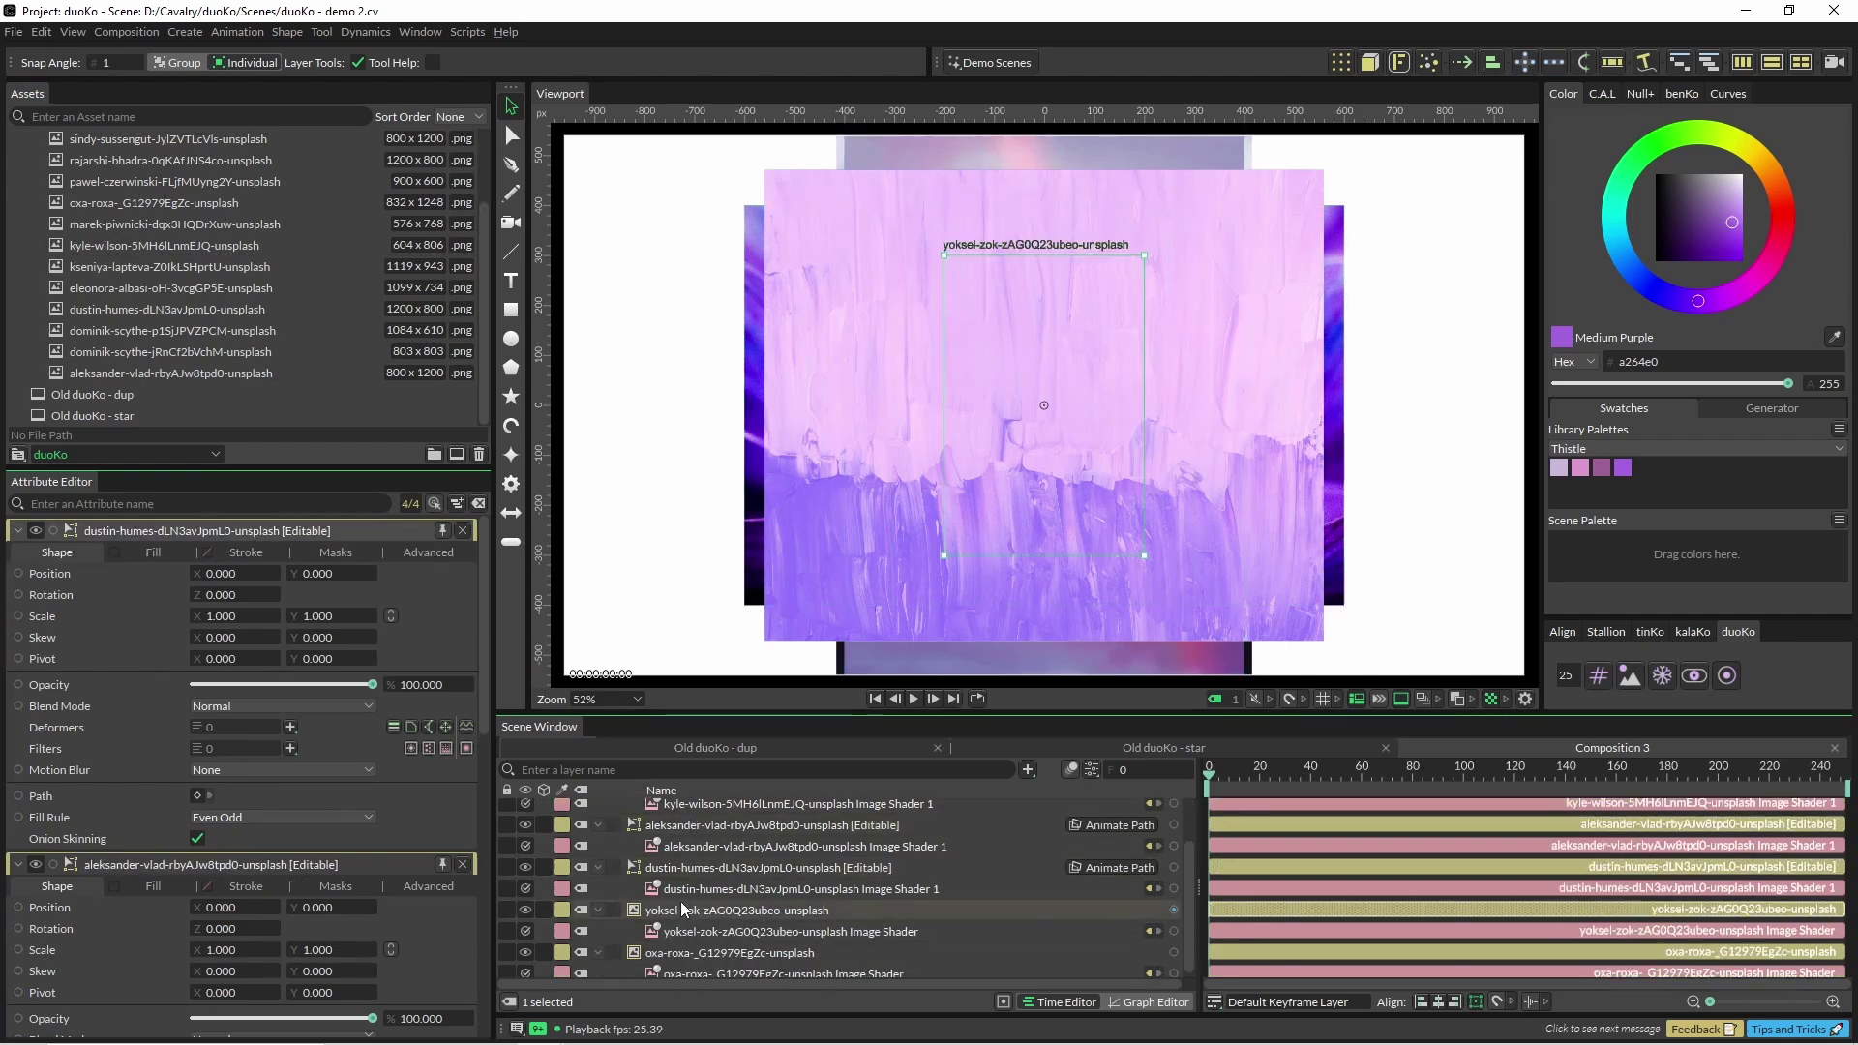
key("c")
left_click(683, 948)
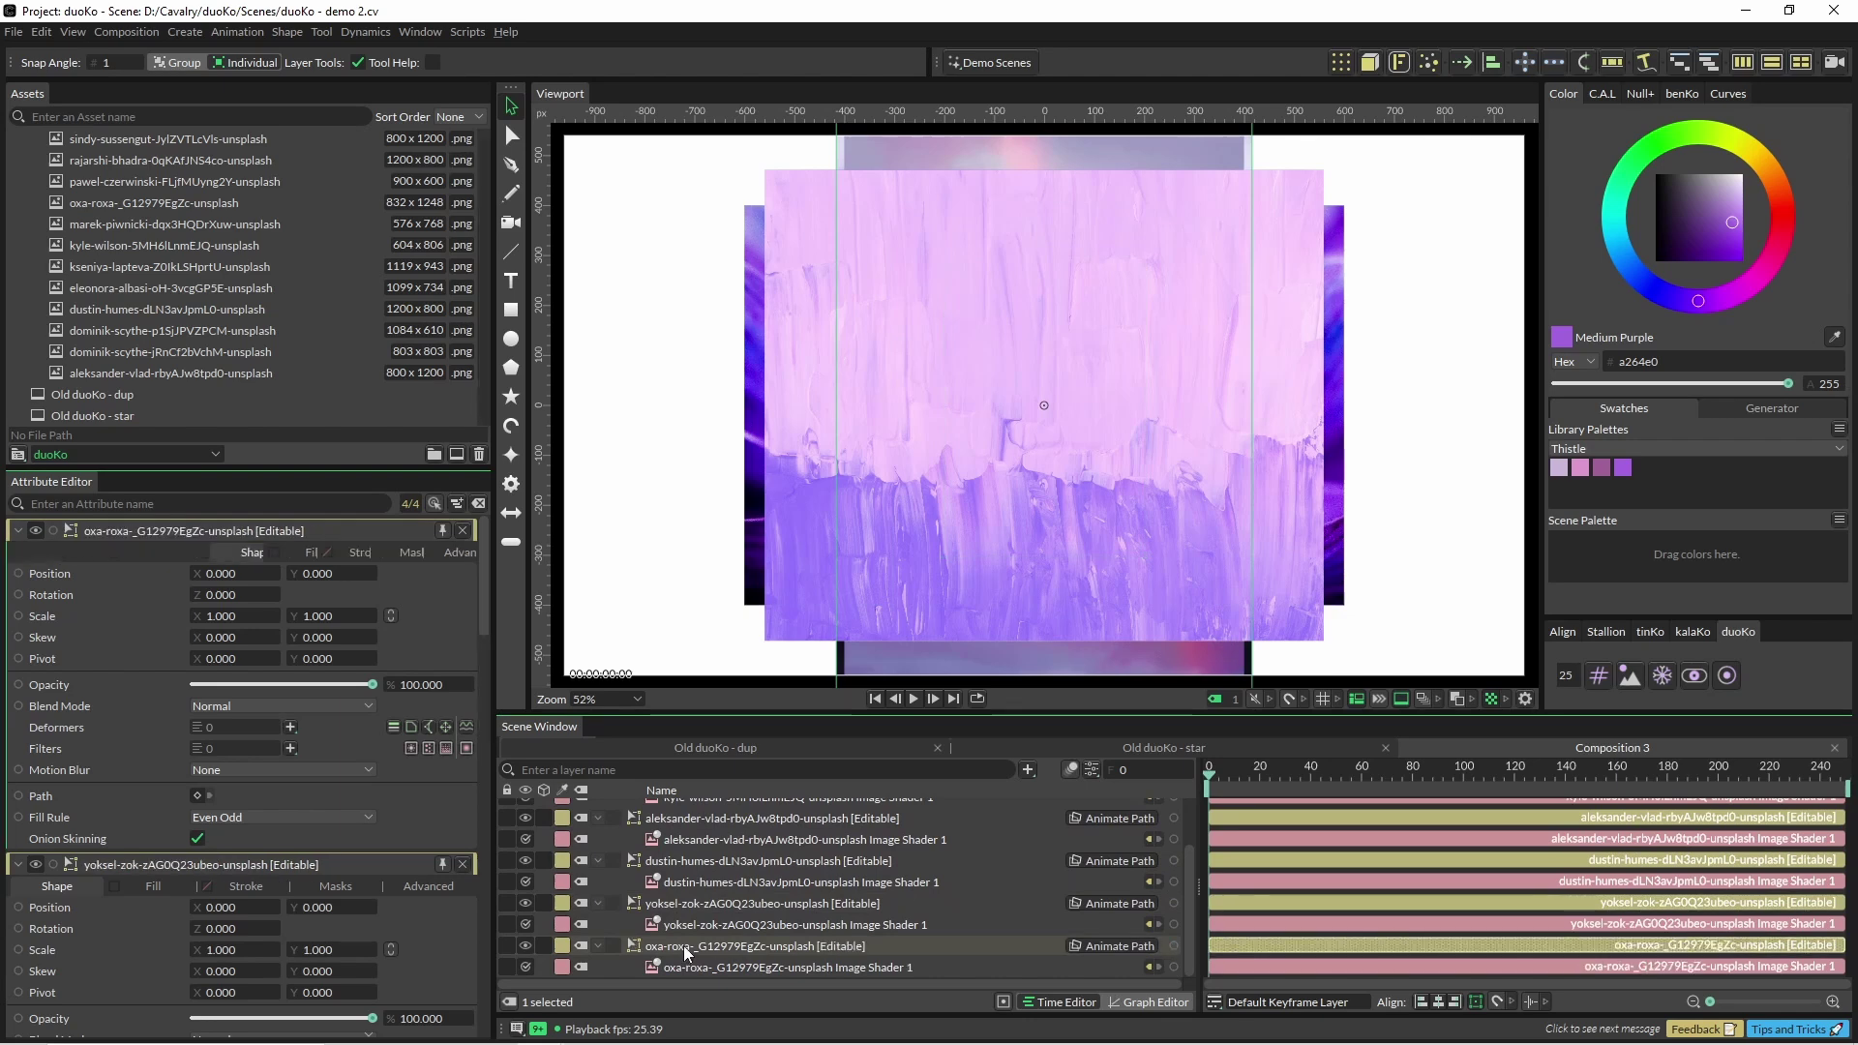
key("c")
Group the six image shaders into a single Group
left_click(698, 921, "ctrl")
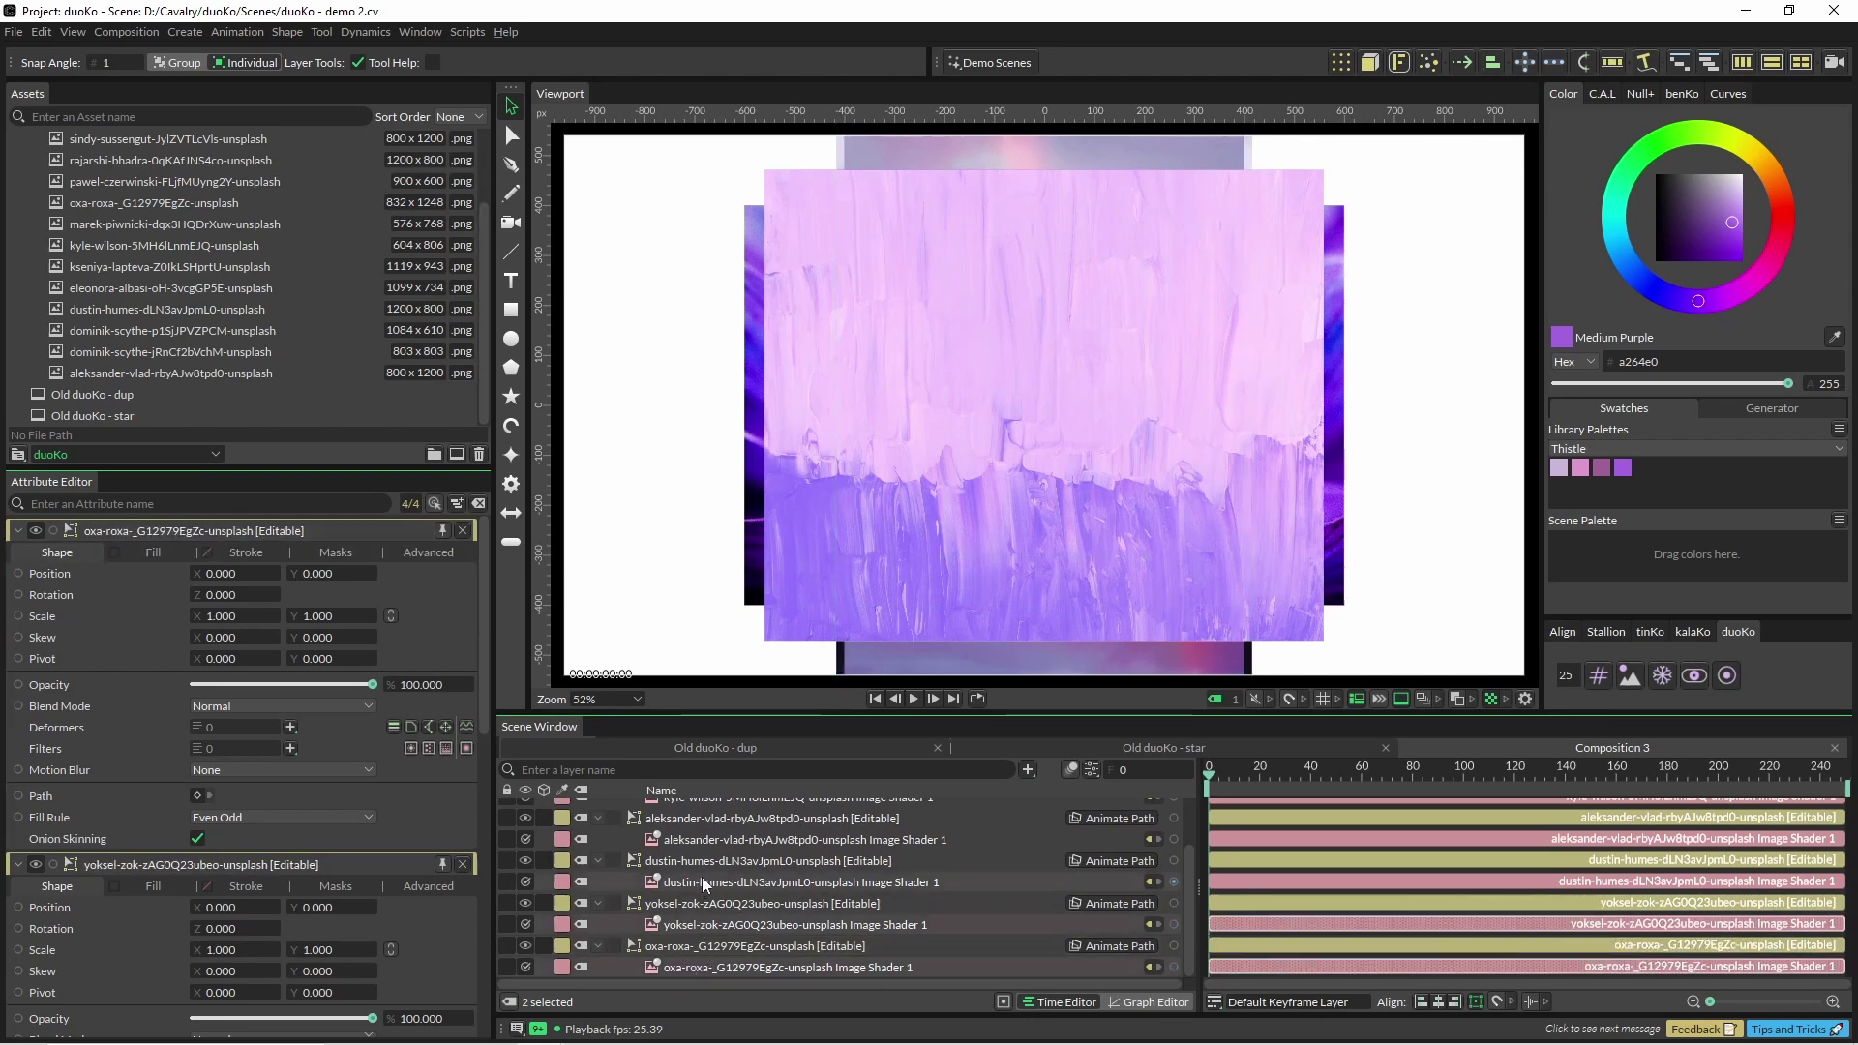
left_click(700, 877, "ctrl")
left_click(700, 834, "ctrl")
scroll(730, 849, "up", 3)
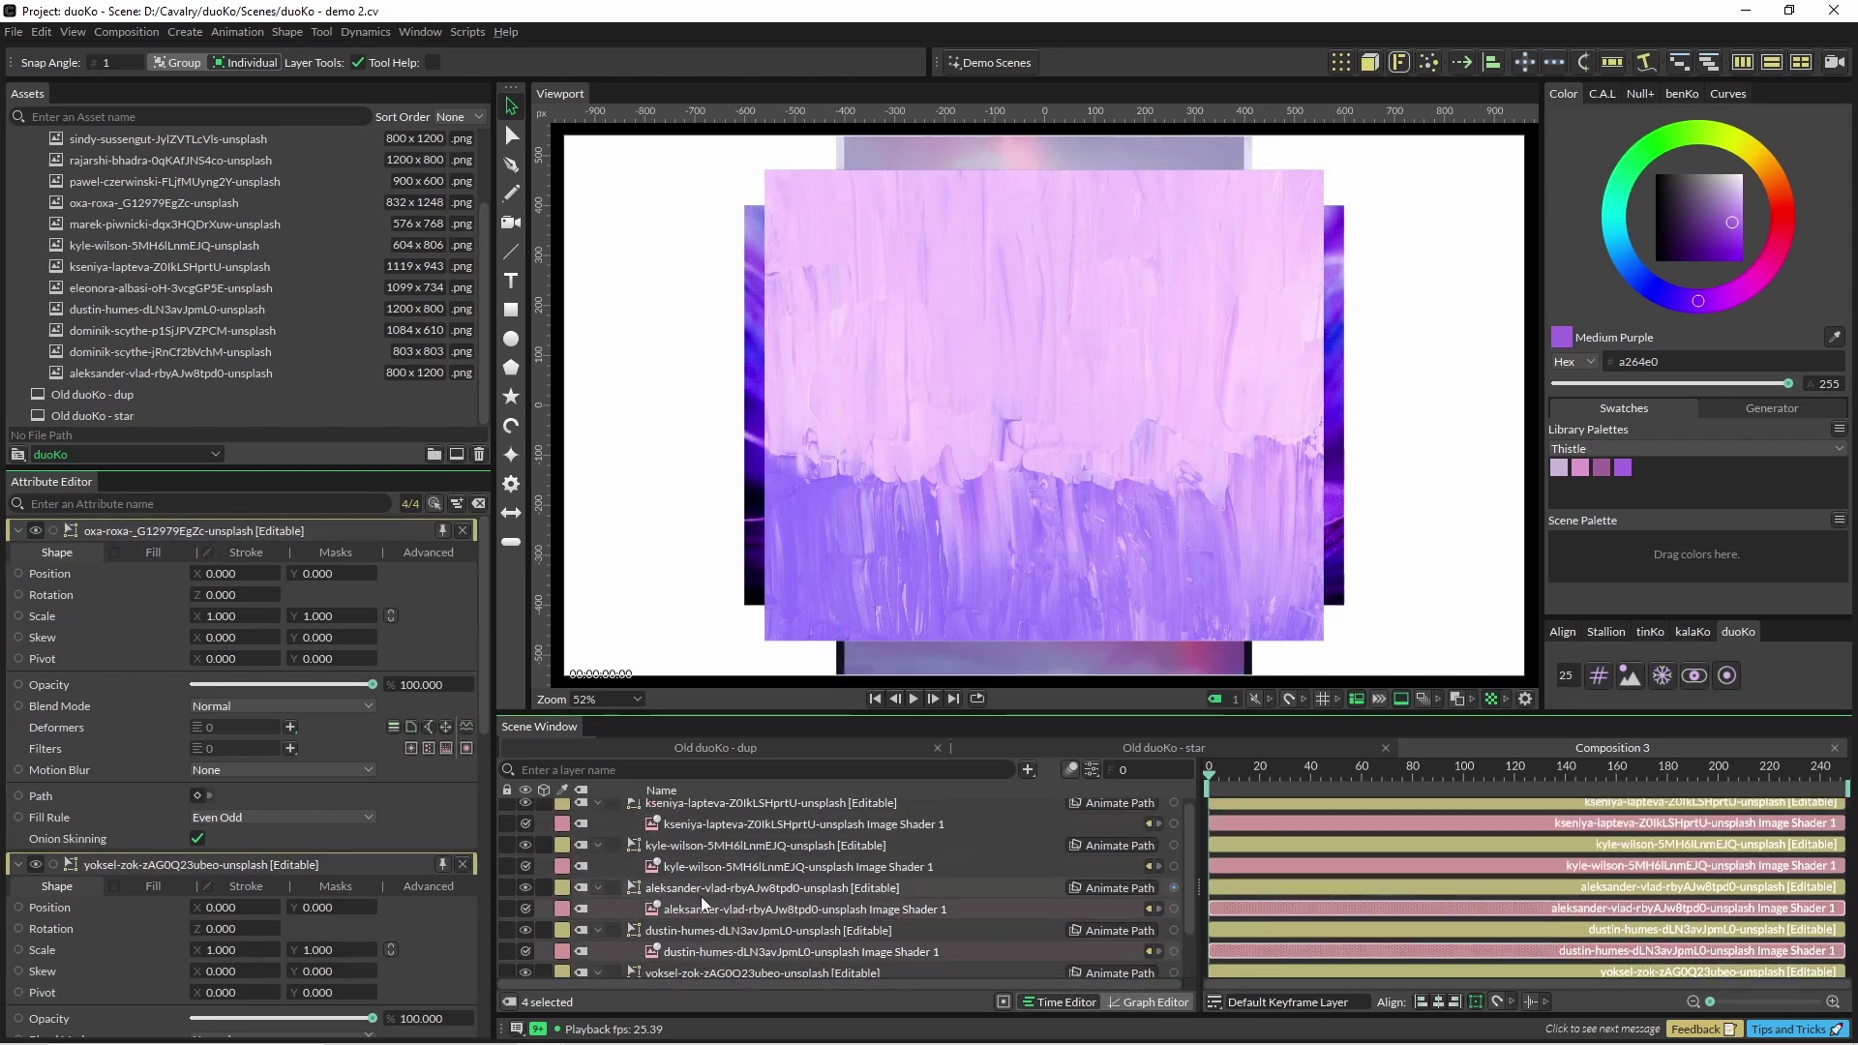
left_click(694, 862, "ctrl")
left_click(714, 819, "ctrl")
scroll(782, 854, "up", 1)
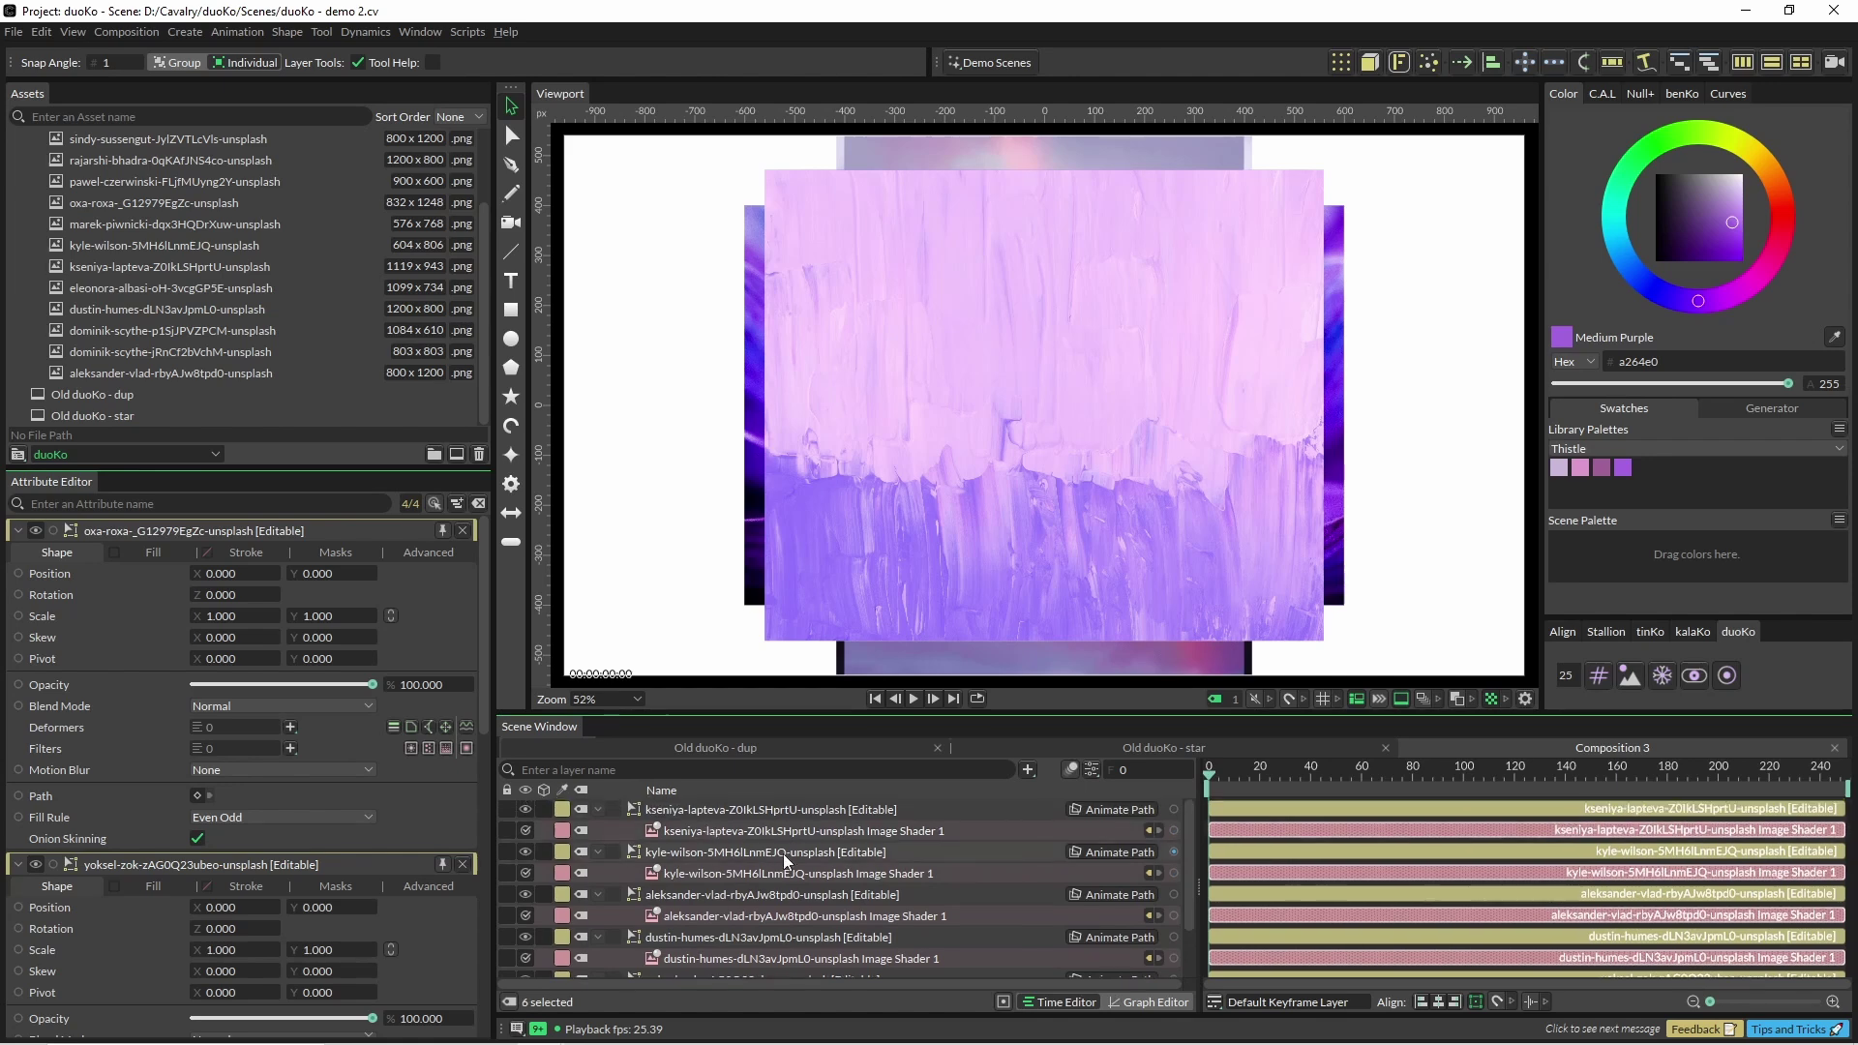
key("ctrl+g")
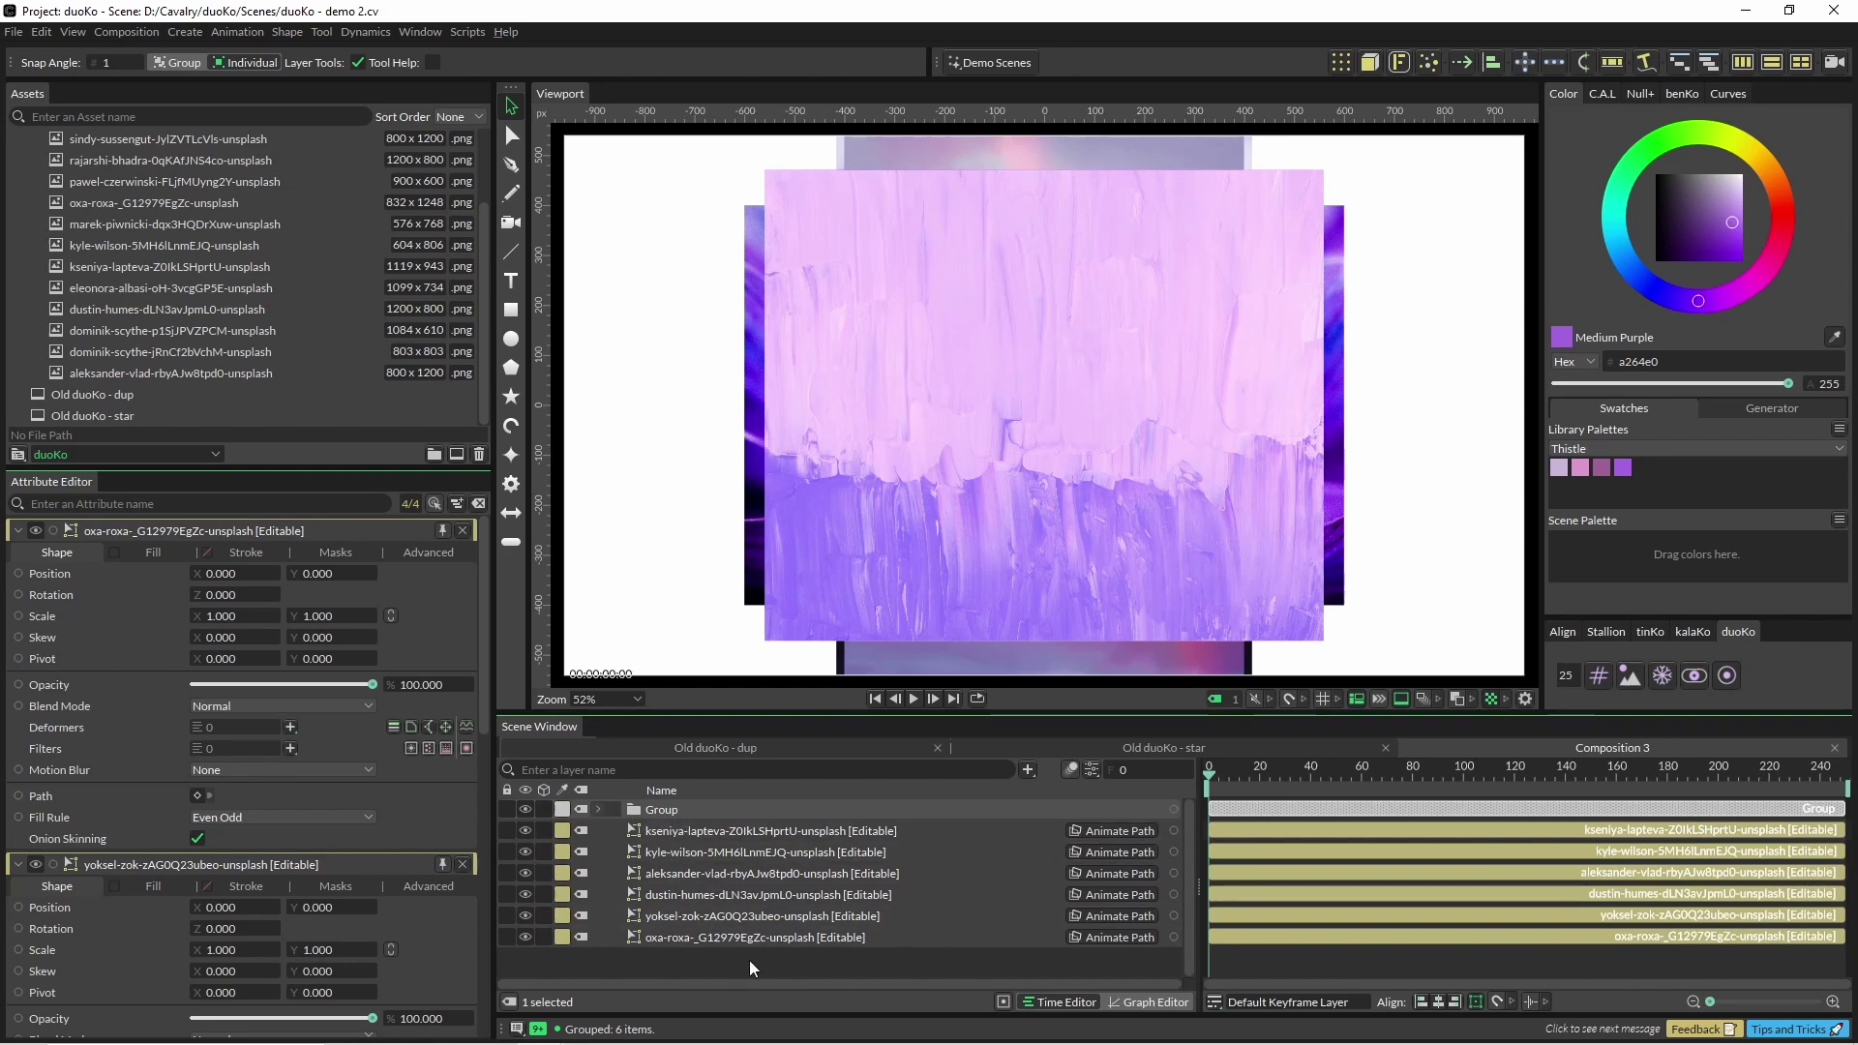
Create duoKo image proxies for the six image shaders inside the Group
left_click(600, 811)
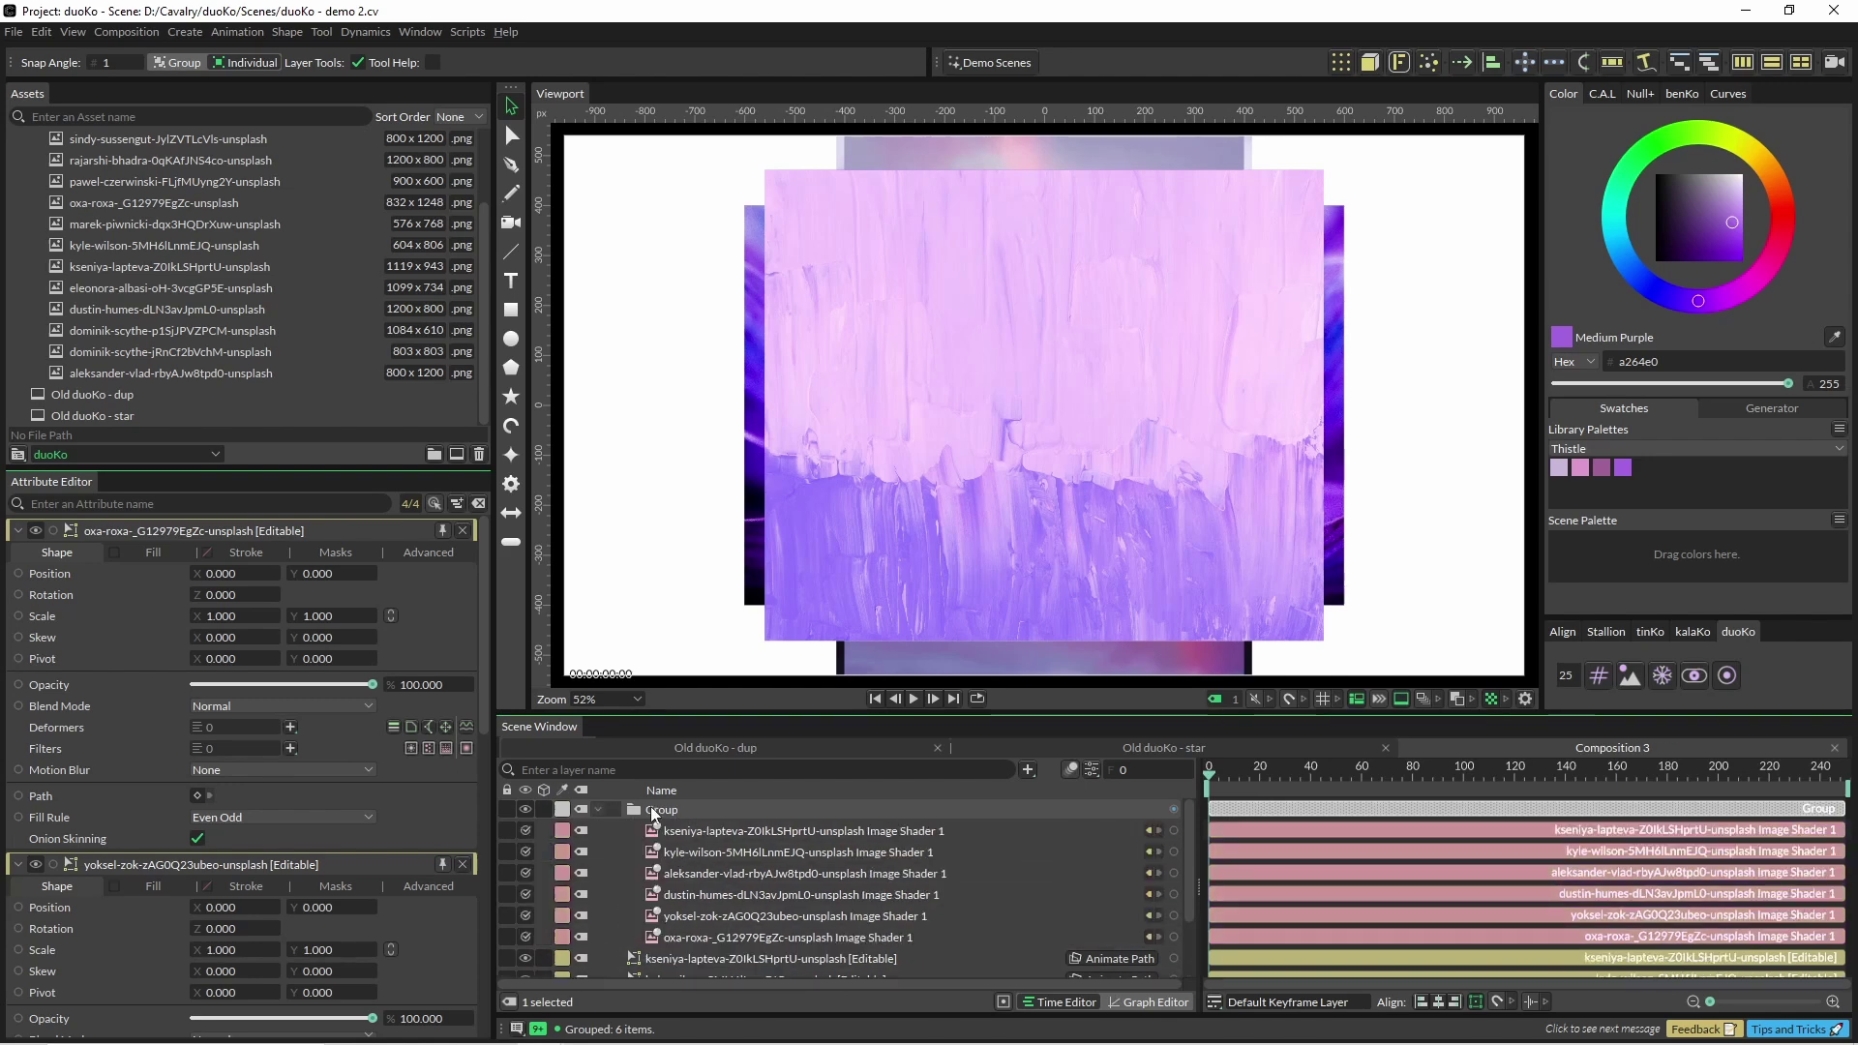
left_click(757, 932, "shift")
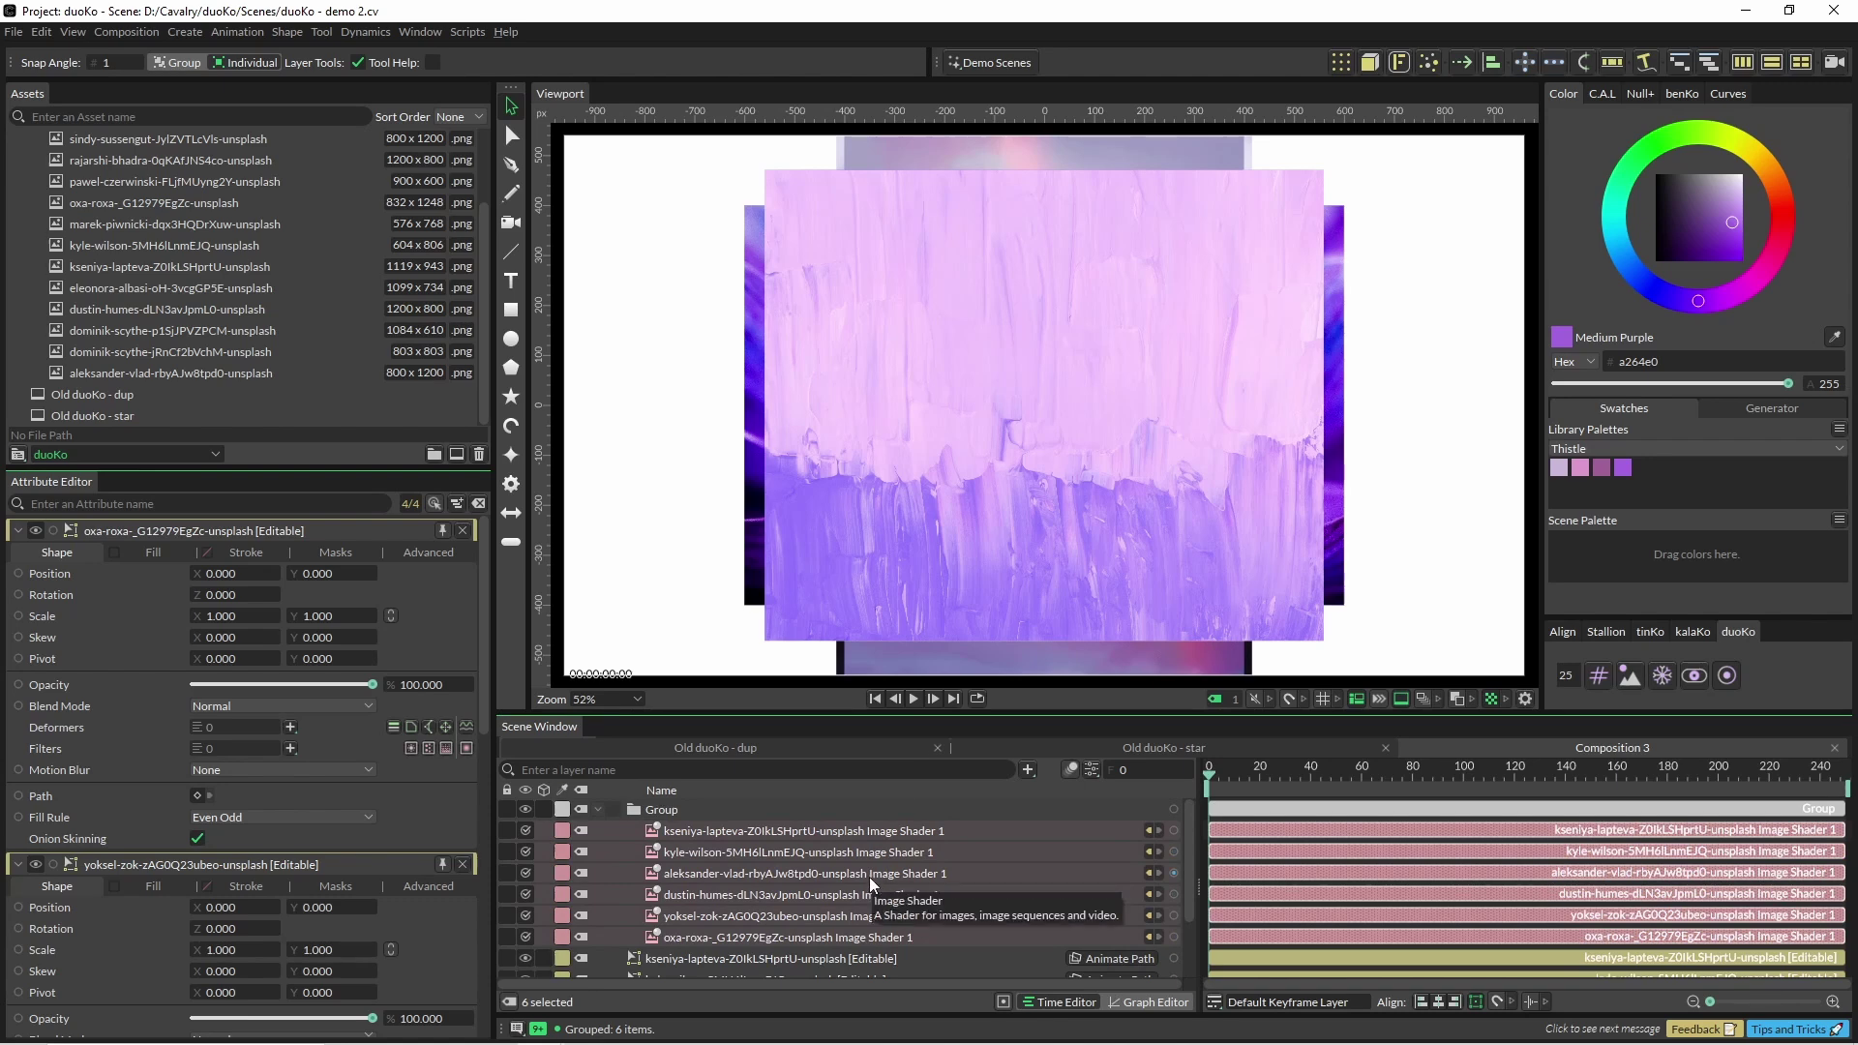
left_click(1631, 677)
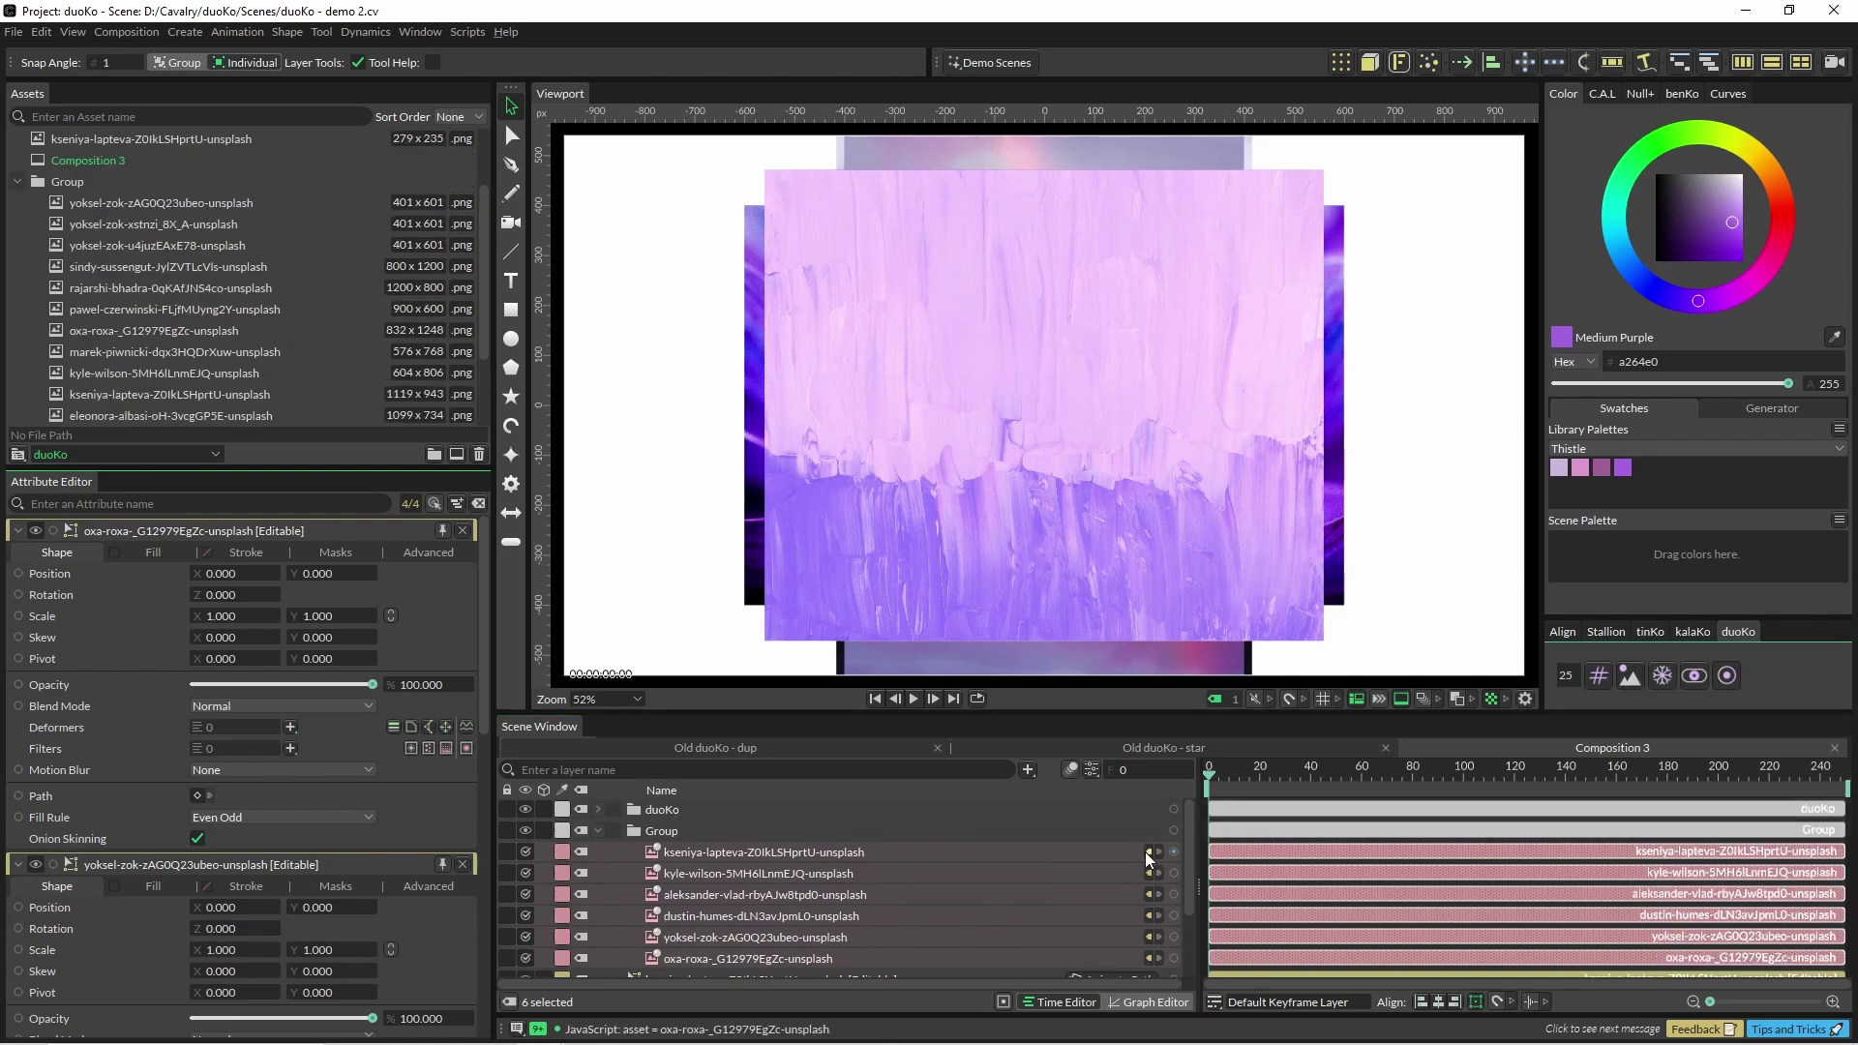
left_click(597, 831)
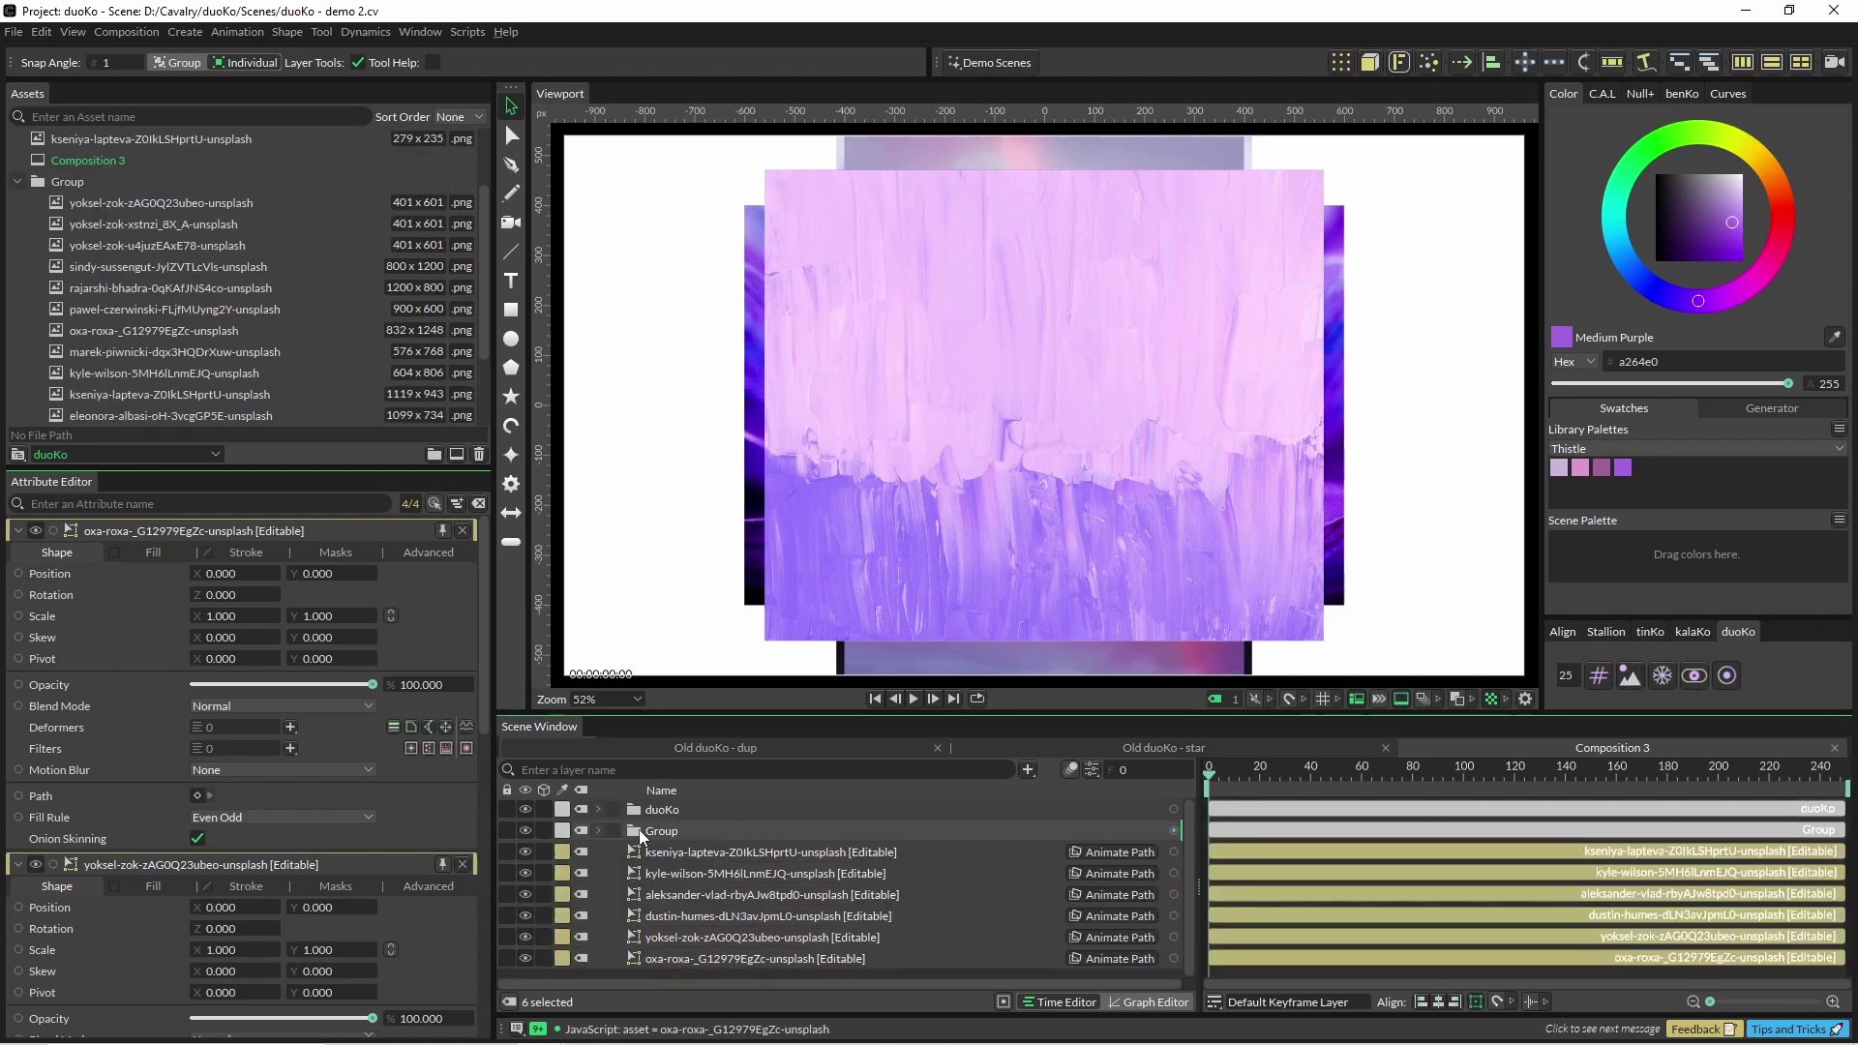
Move the kseniya-lapteva, sky and flower images into new collage positions
left_click(704, 857)
left_click_drag(1058, 531, 754, 449)
left_click_drag(996, 440, 693, 635)
Compare the flower image with proxies on and off, then play the collage
scroll(1097, 387, "up", 5)
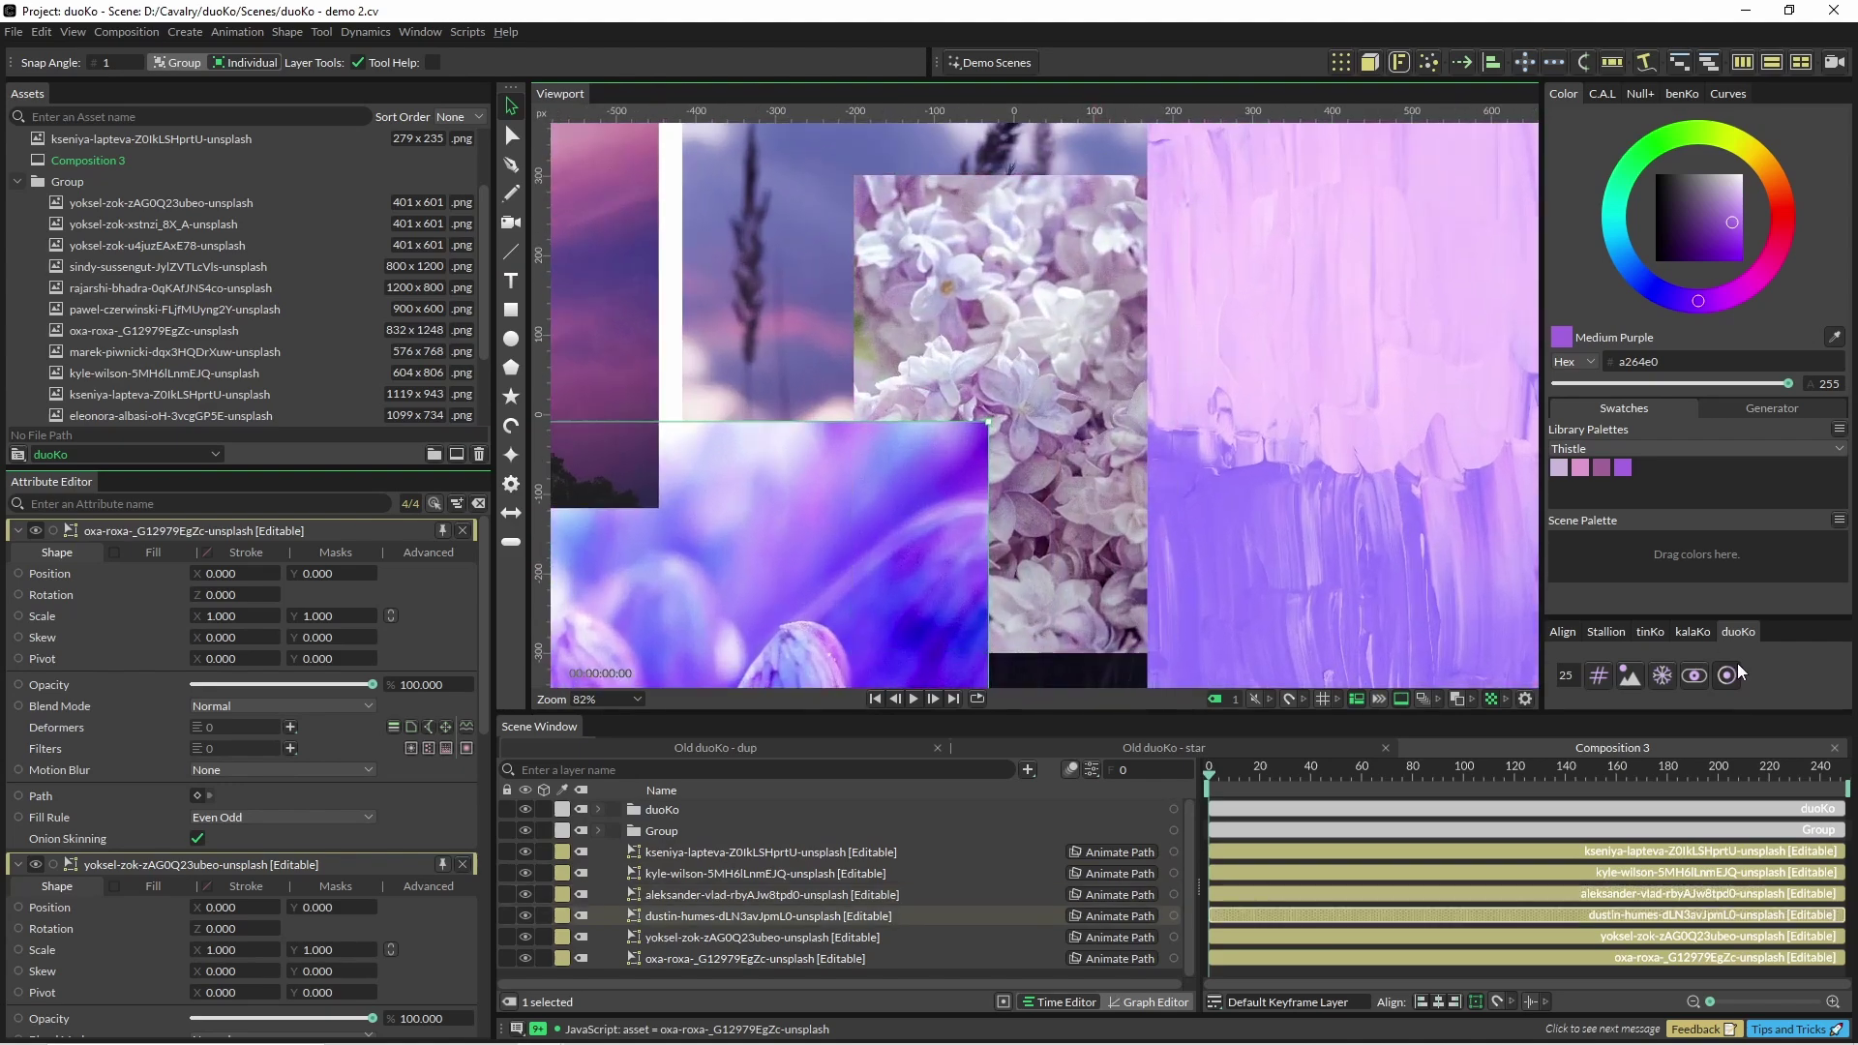
left_click(1727, 675)
scroll(759, 437, "left", 5)
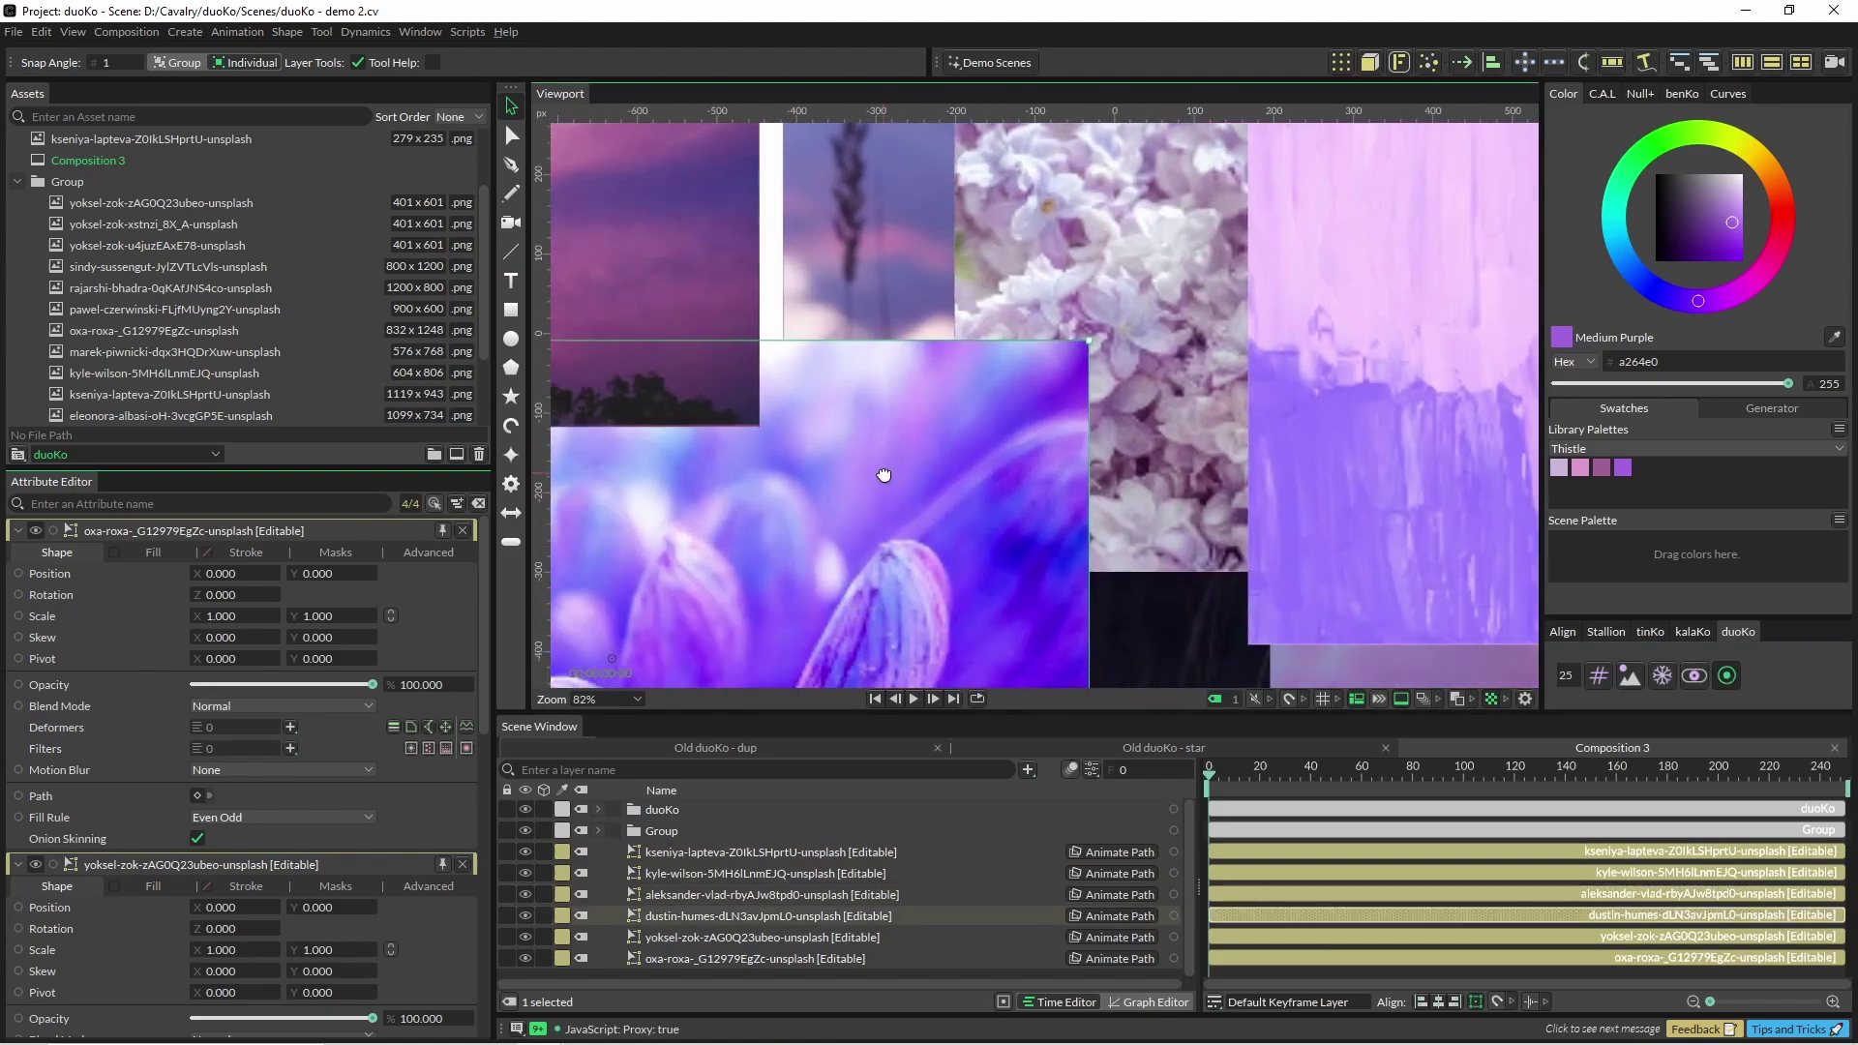
left_click_drag(867, 283, 739, 187)
scroll(938, 415, "up", 5)
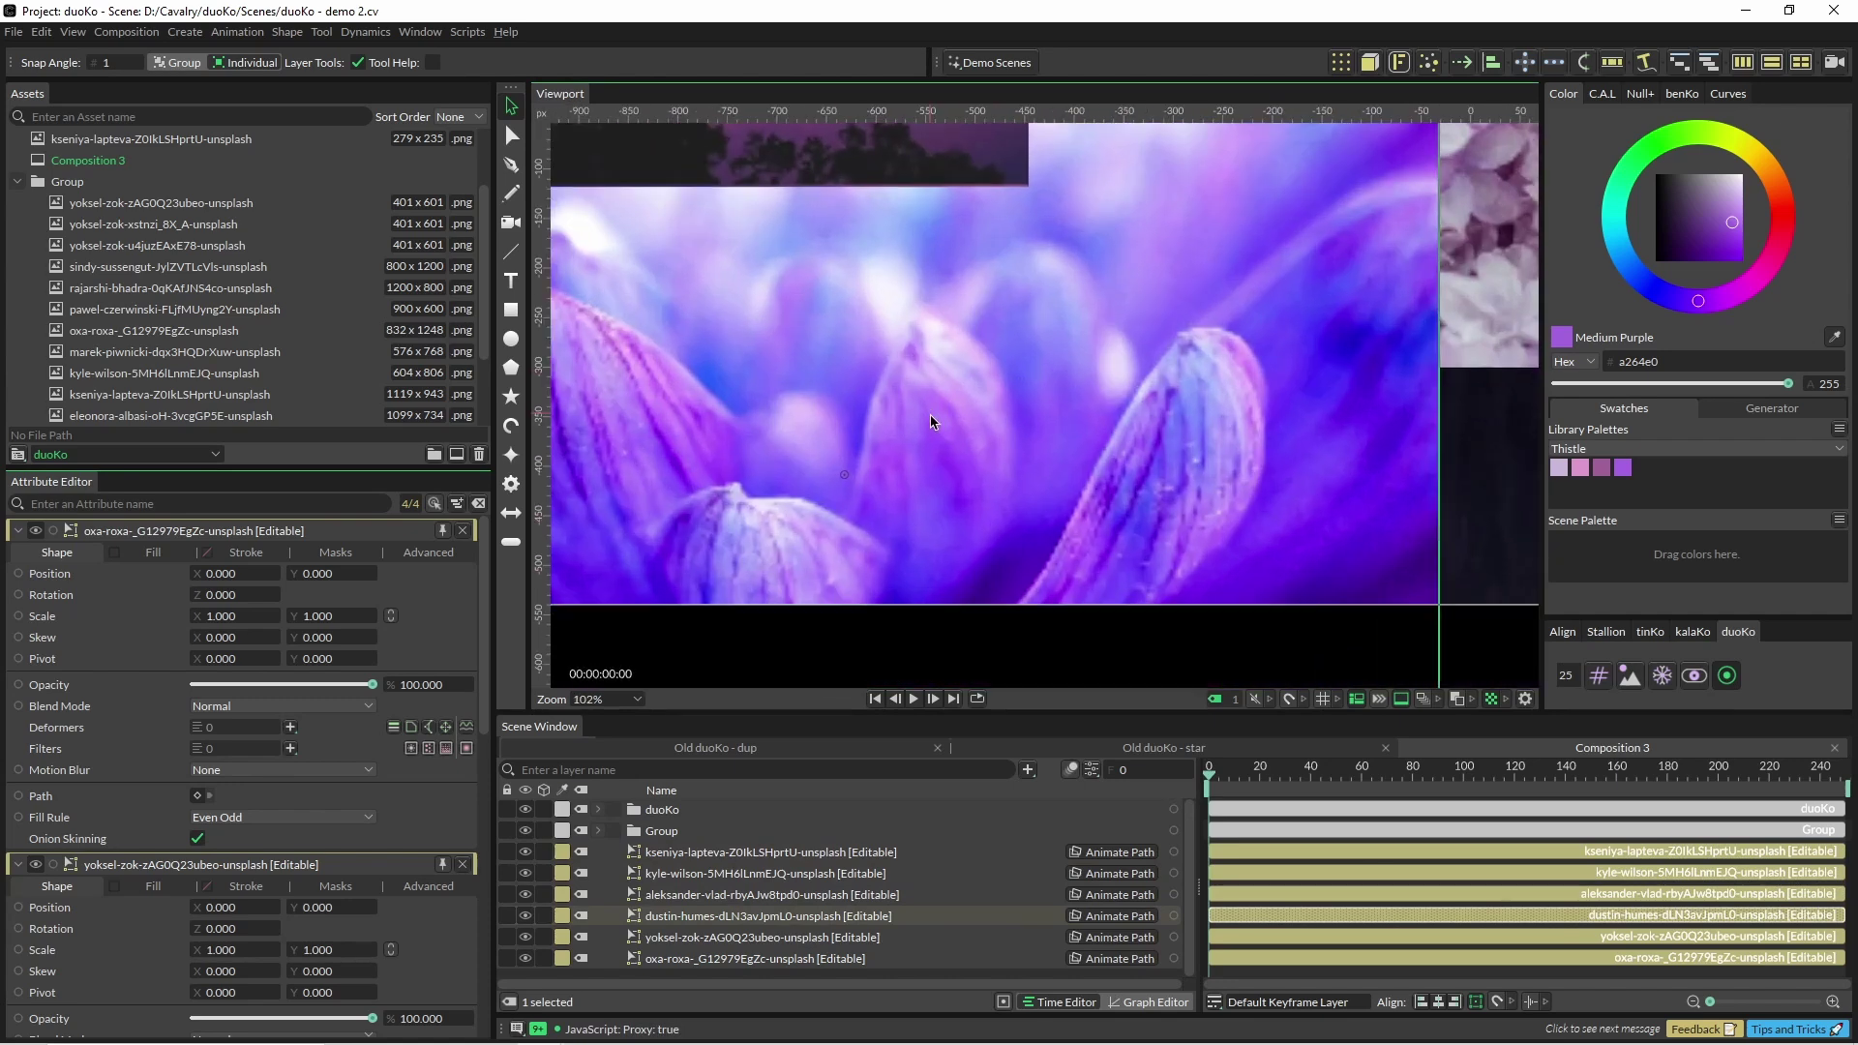
left_click_drag(781, 443, 996, 432)
left_click(1725, 674)
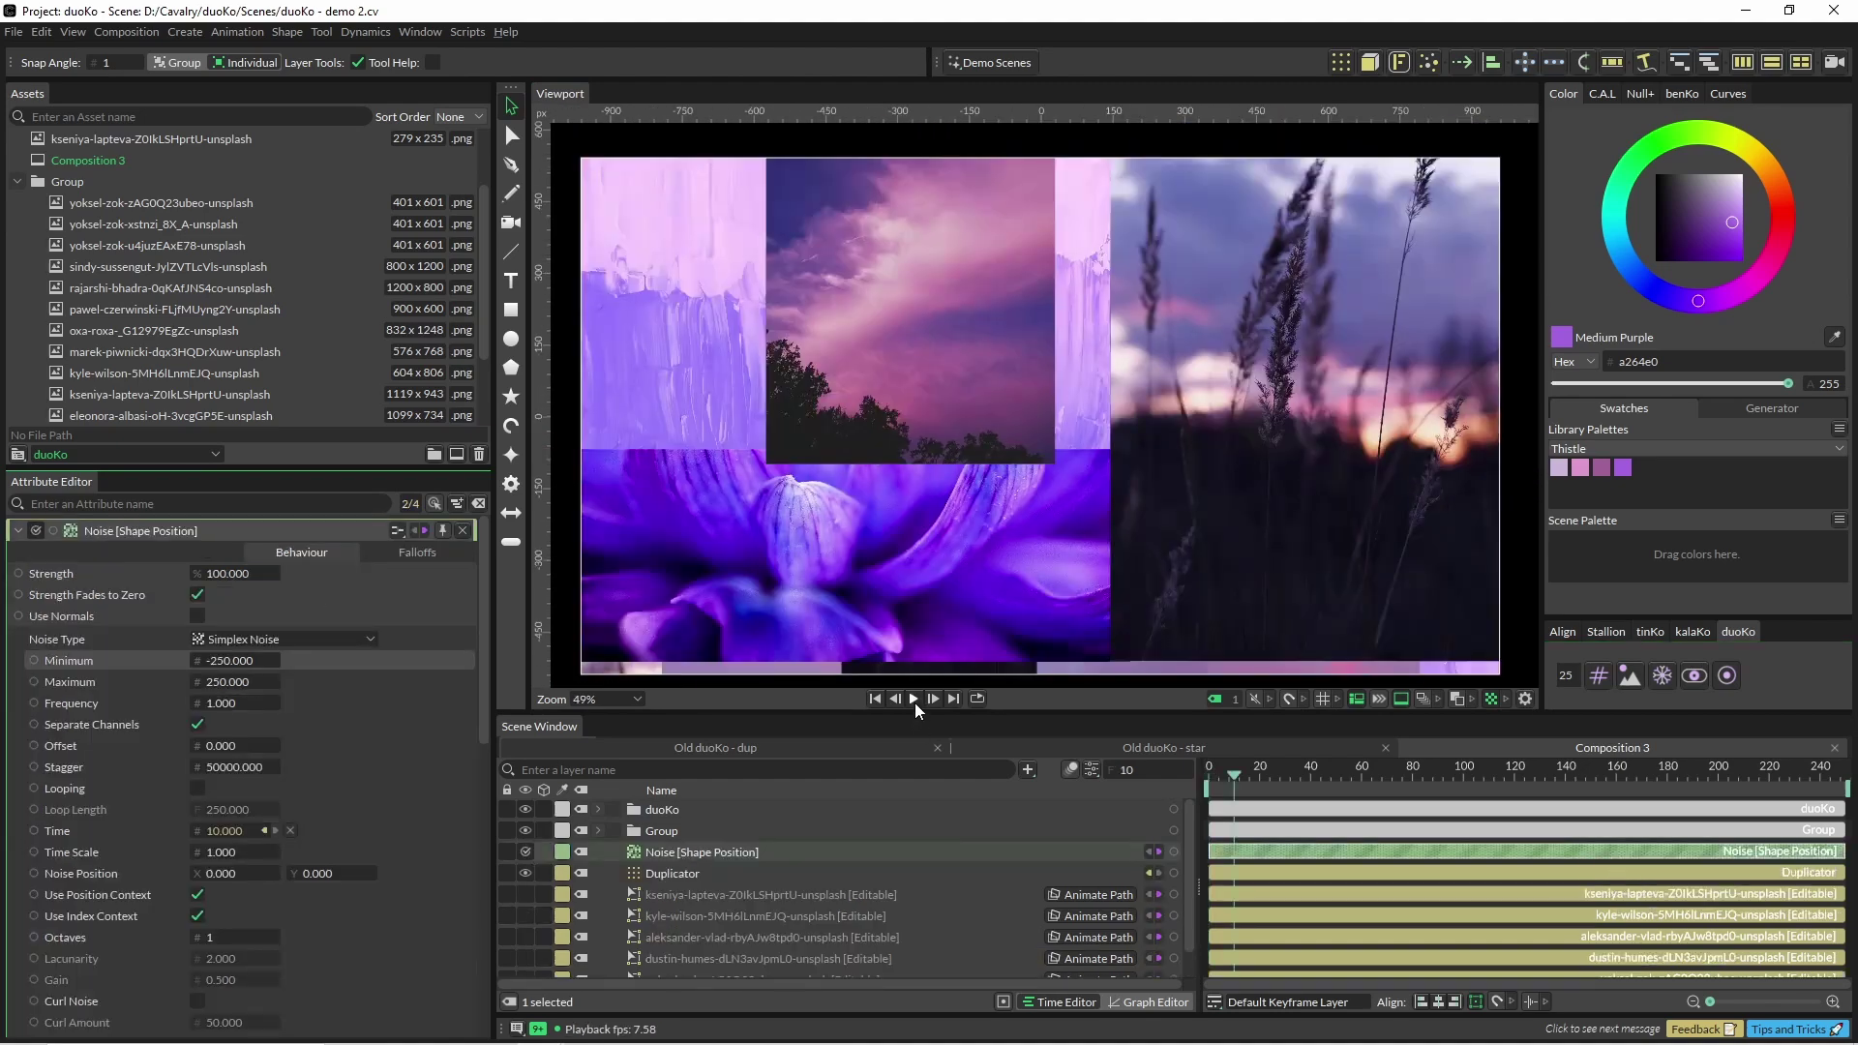
left_click(913, 699)
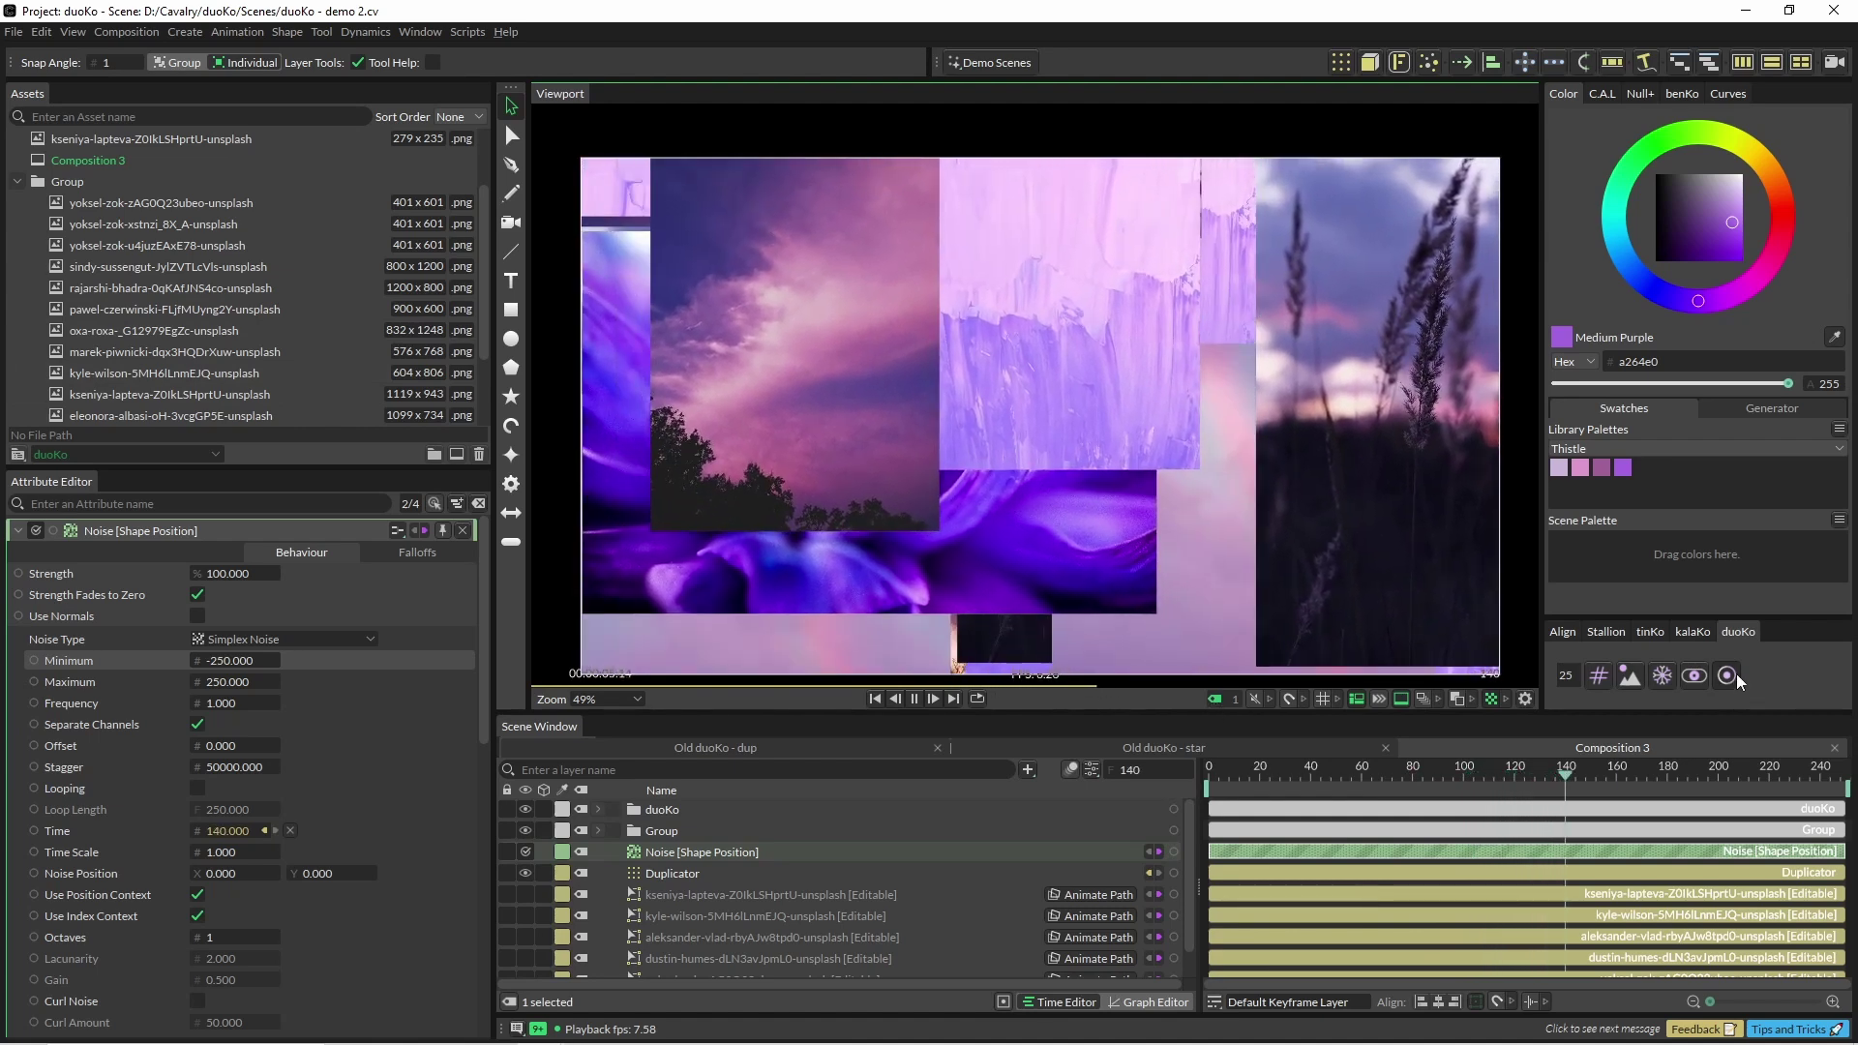
With proxies on, set the Duplicator Count to 100 and replay the collage
left_click(1732, 677)
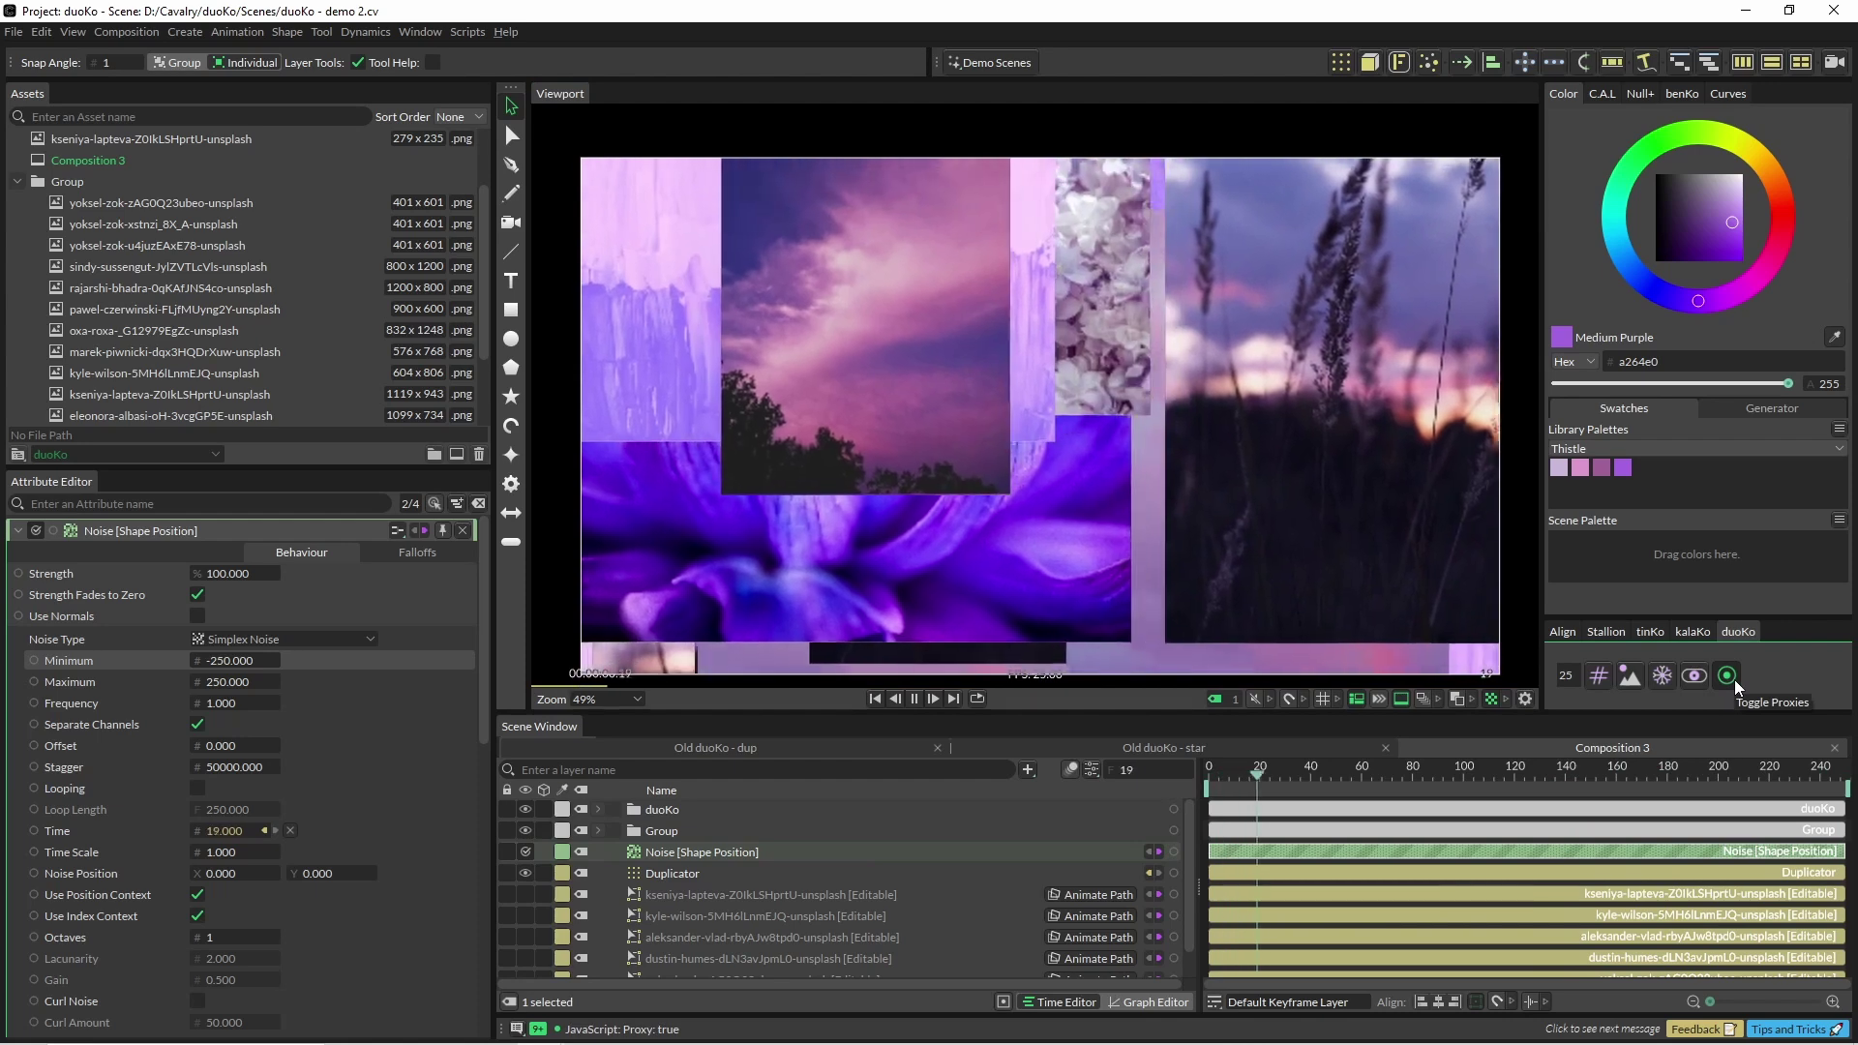
key("ctrl+r")
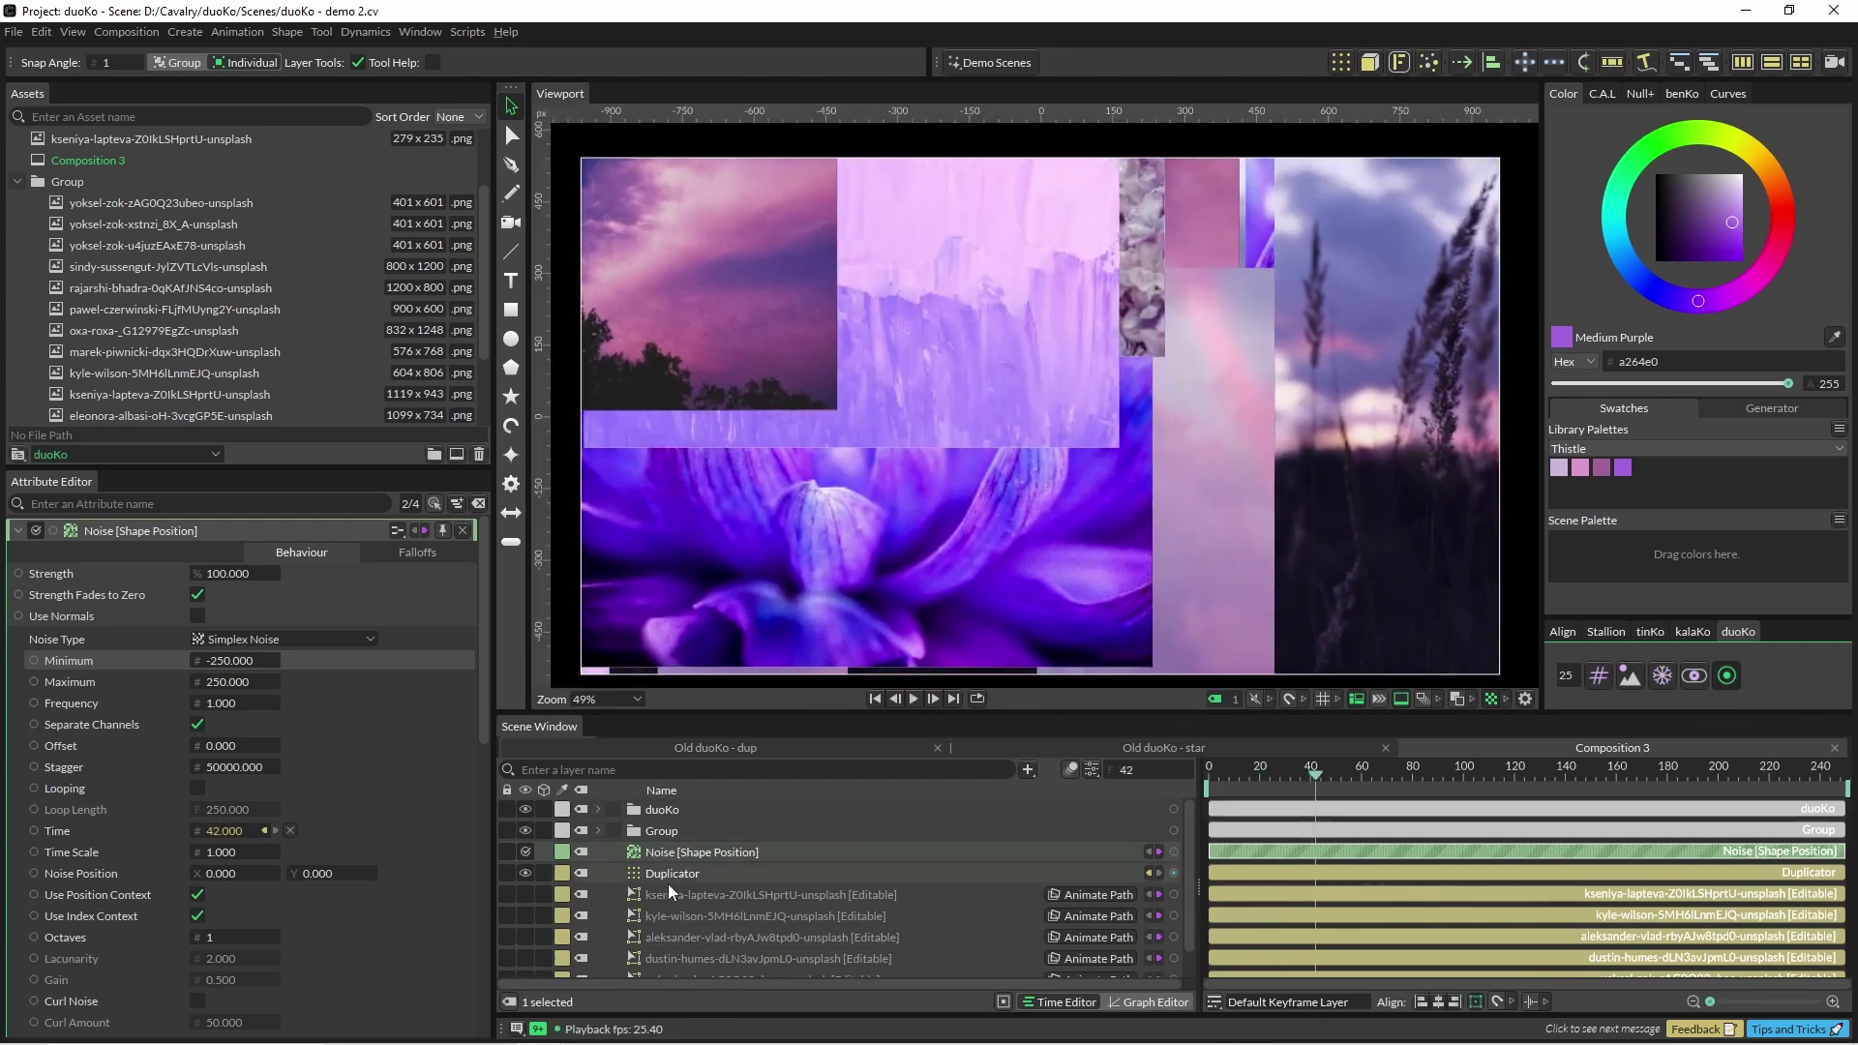
left_click(668, 889)
left_click(682, 873)
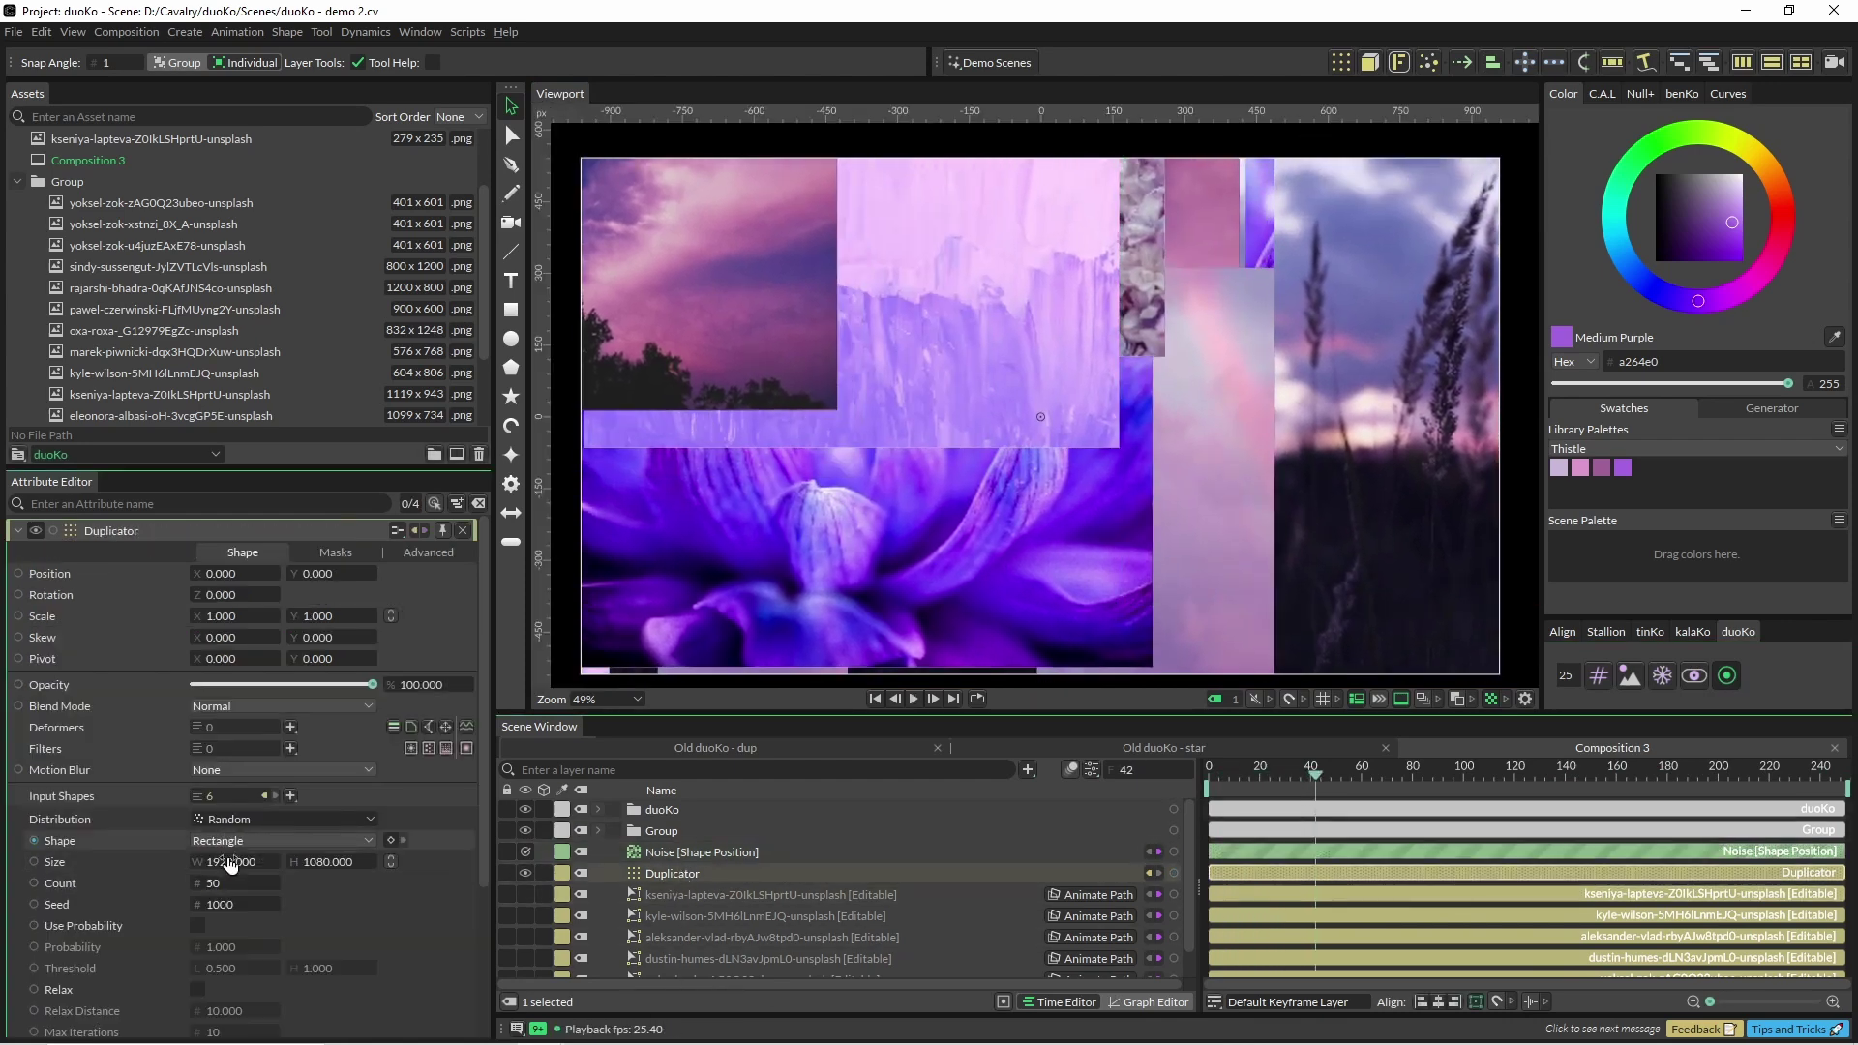
type("100")
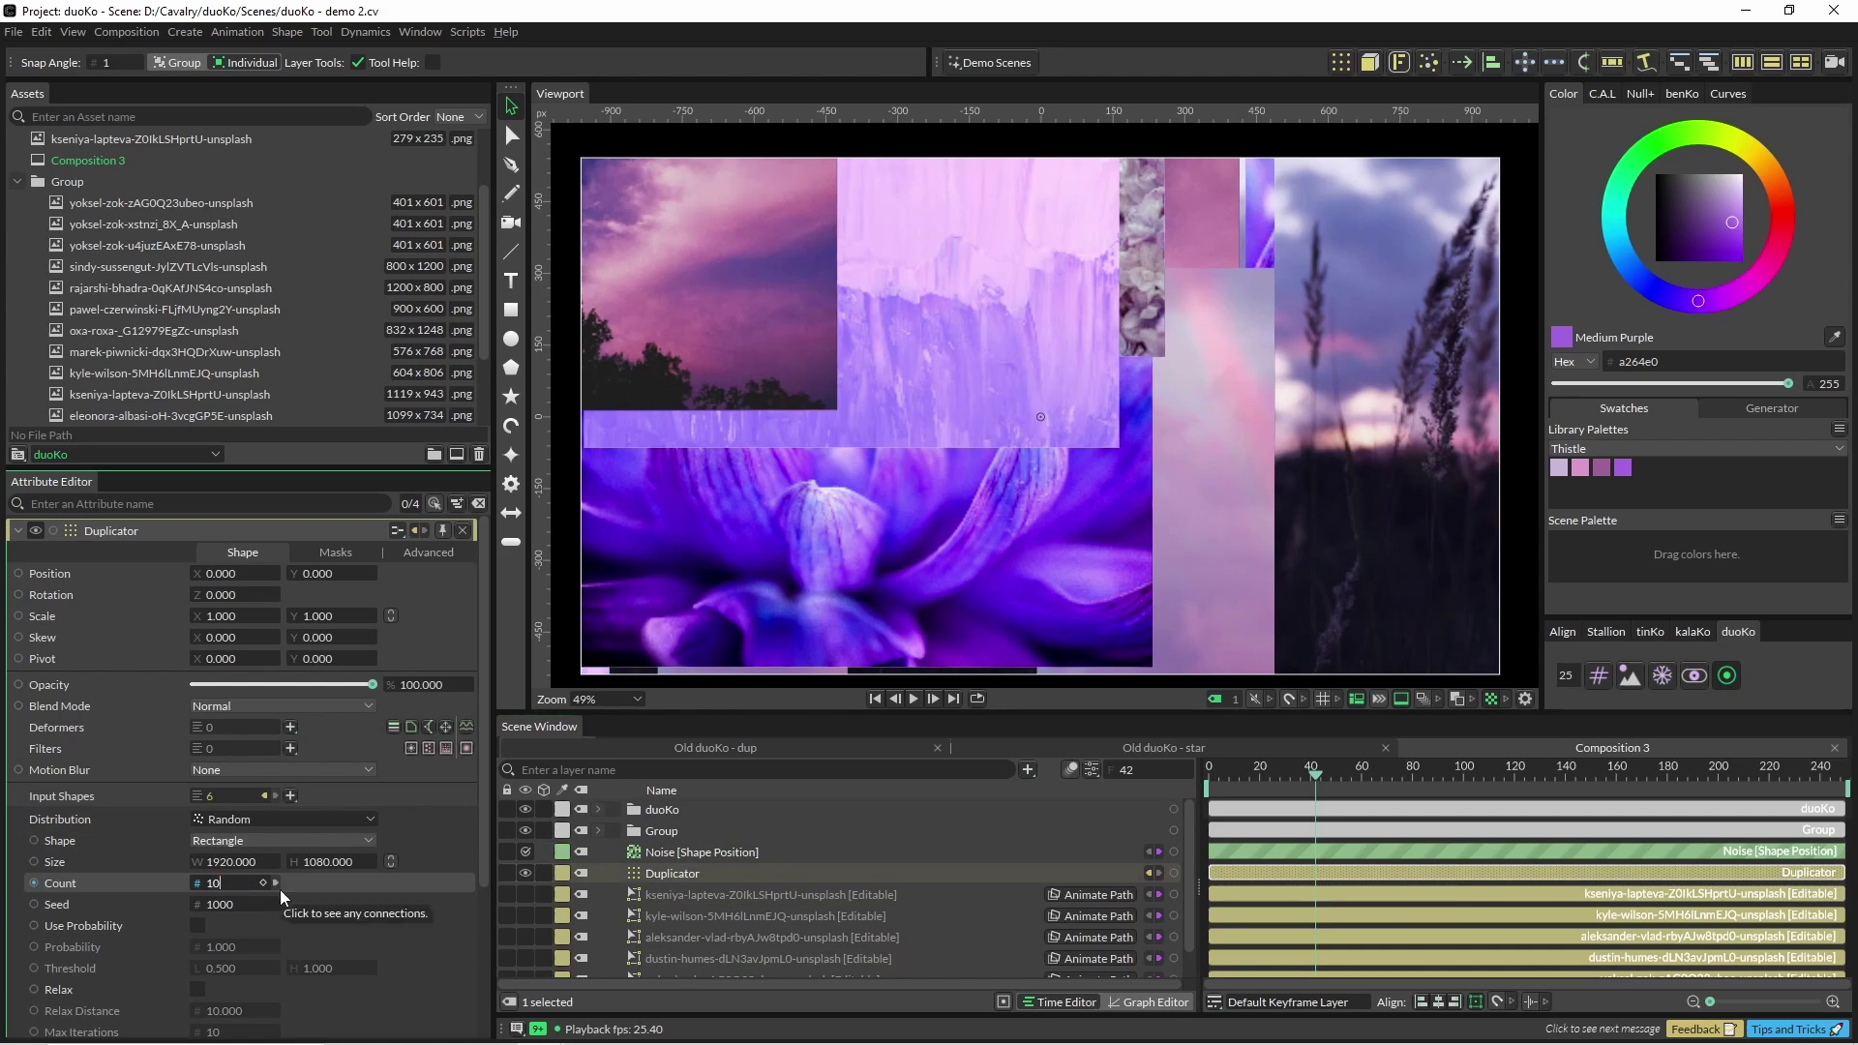
key("Return")
left_click(912, 698)
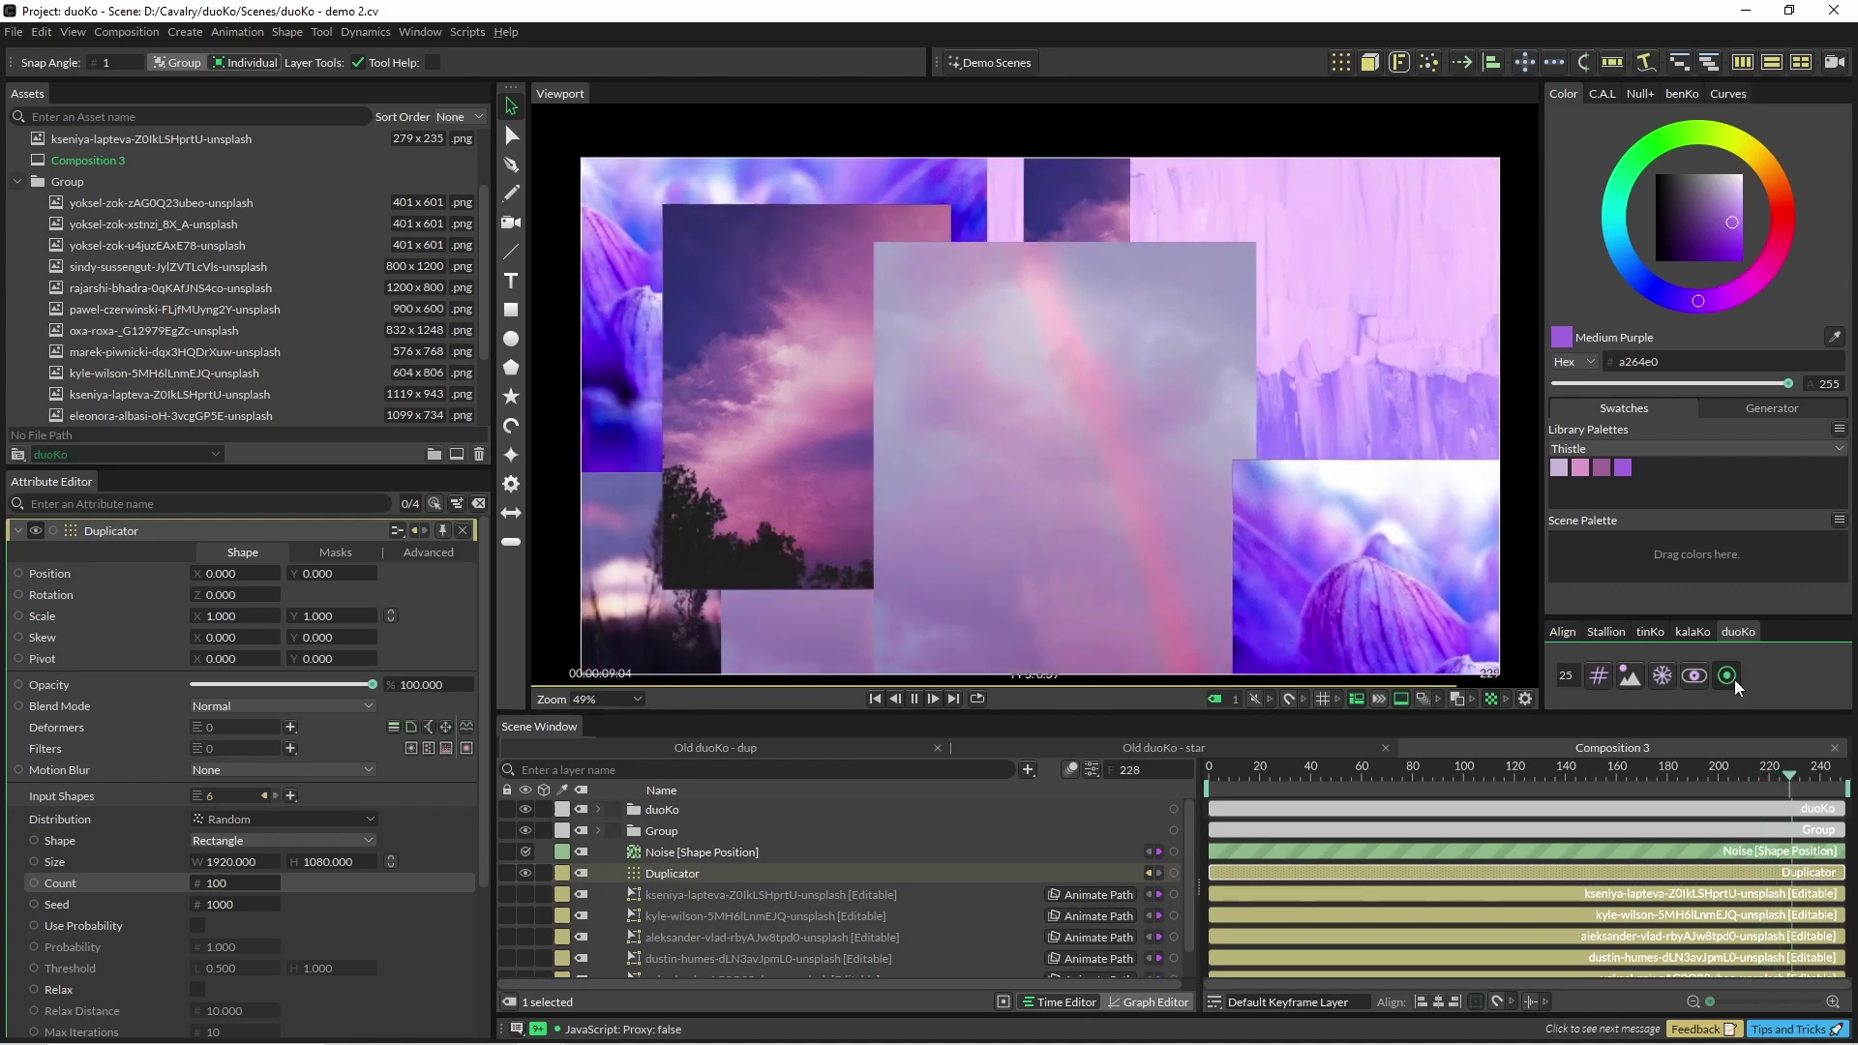
Play the 100-copy collage with proxies on and stop it at frame 172
left_click(1728, 676)
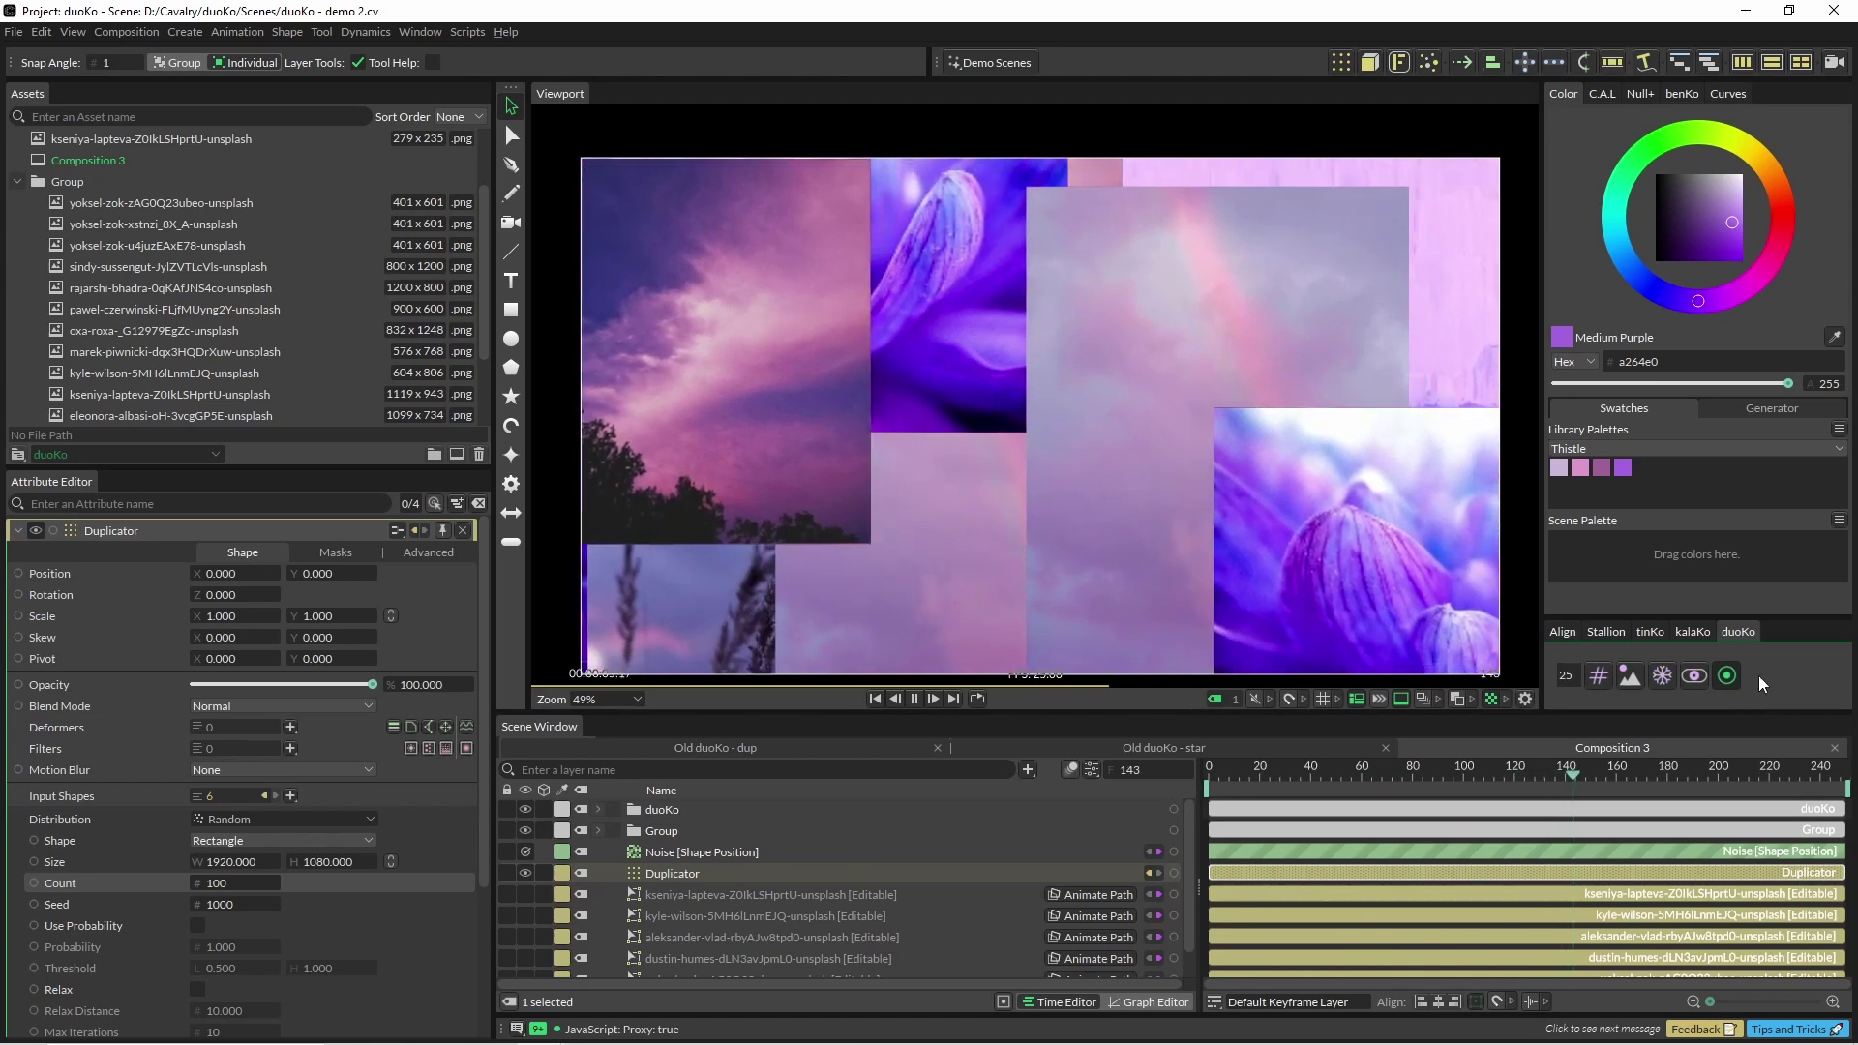
key("space")
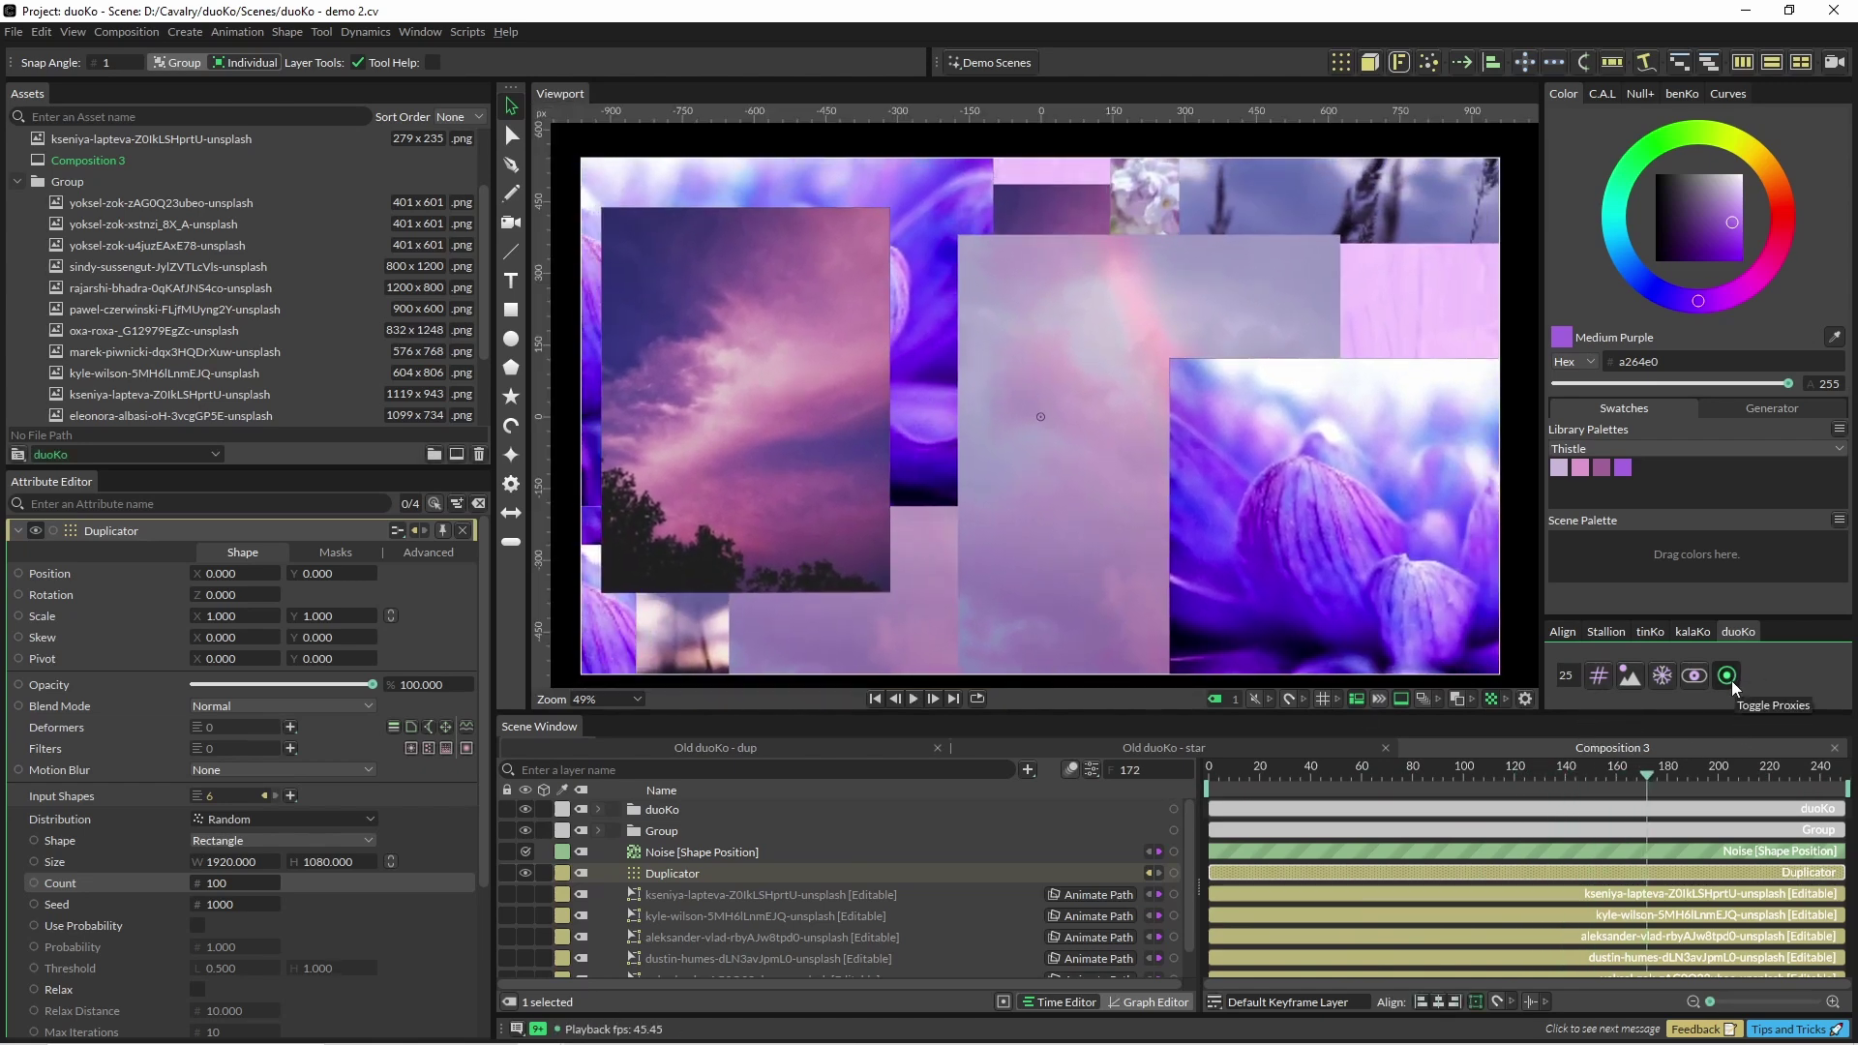
left_click(1732, 681)
left_click(1732, 681)
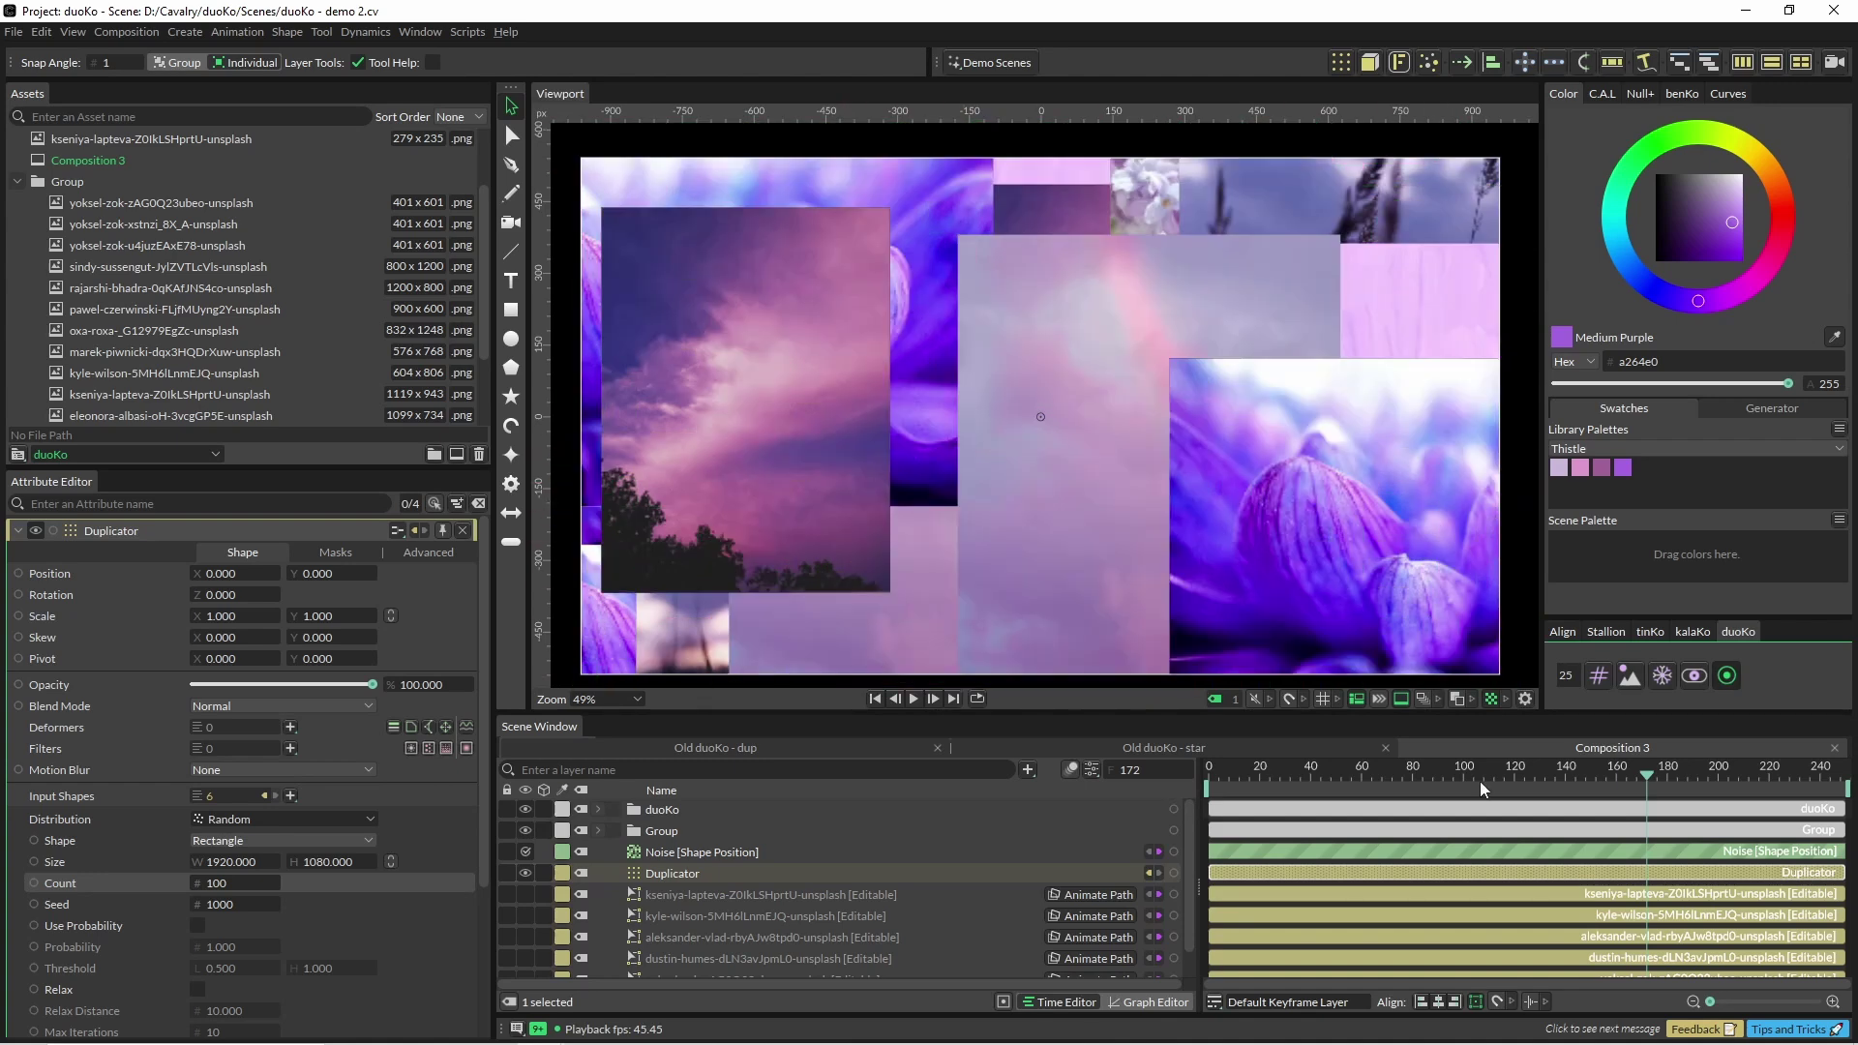